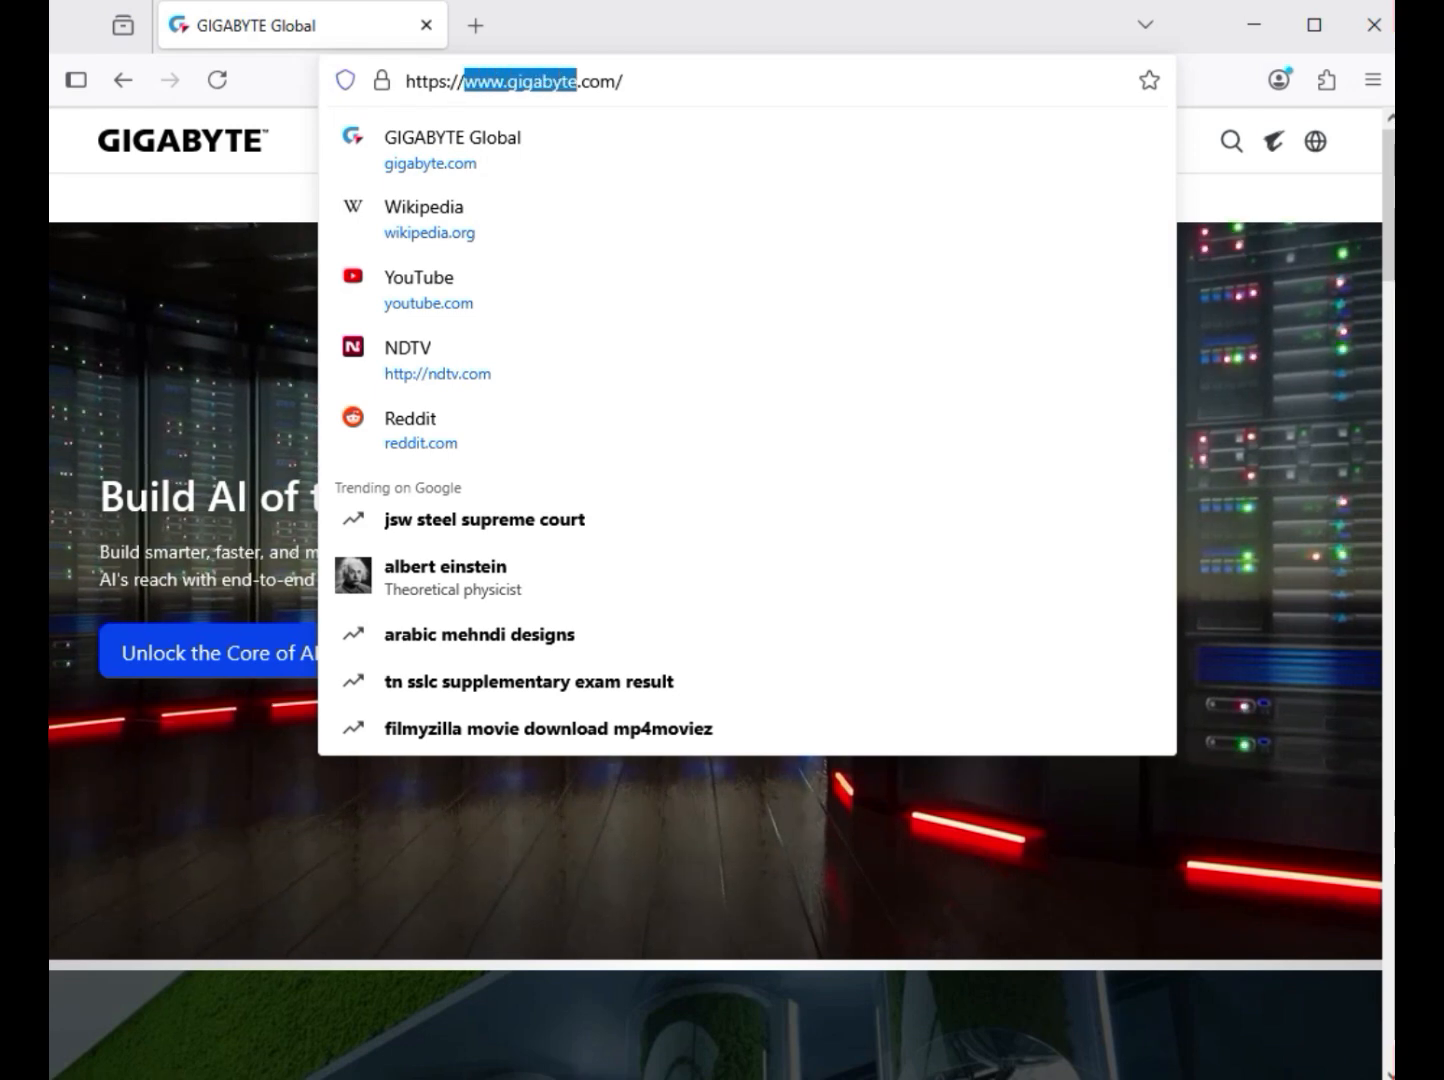
# Search the GIGABYTE website for "B760M GAMING AC"
pyautogui.press('Escape')
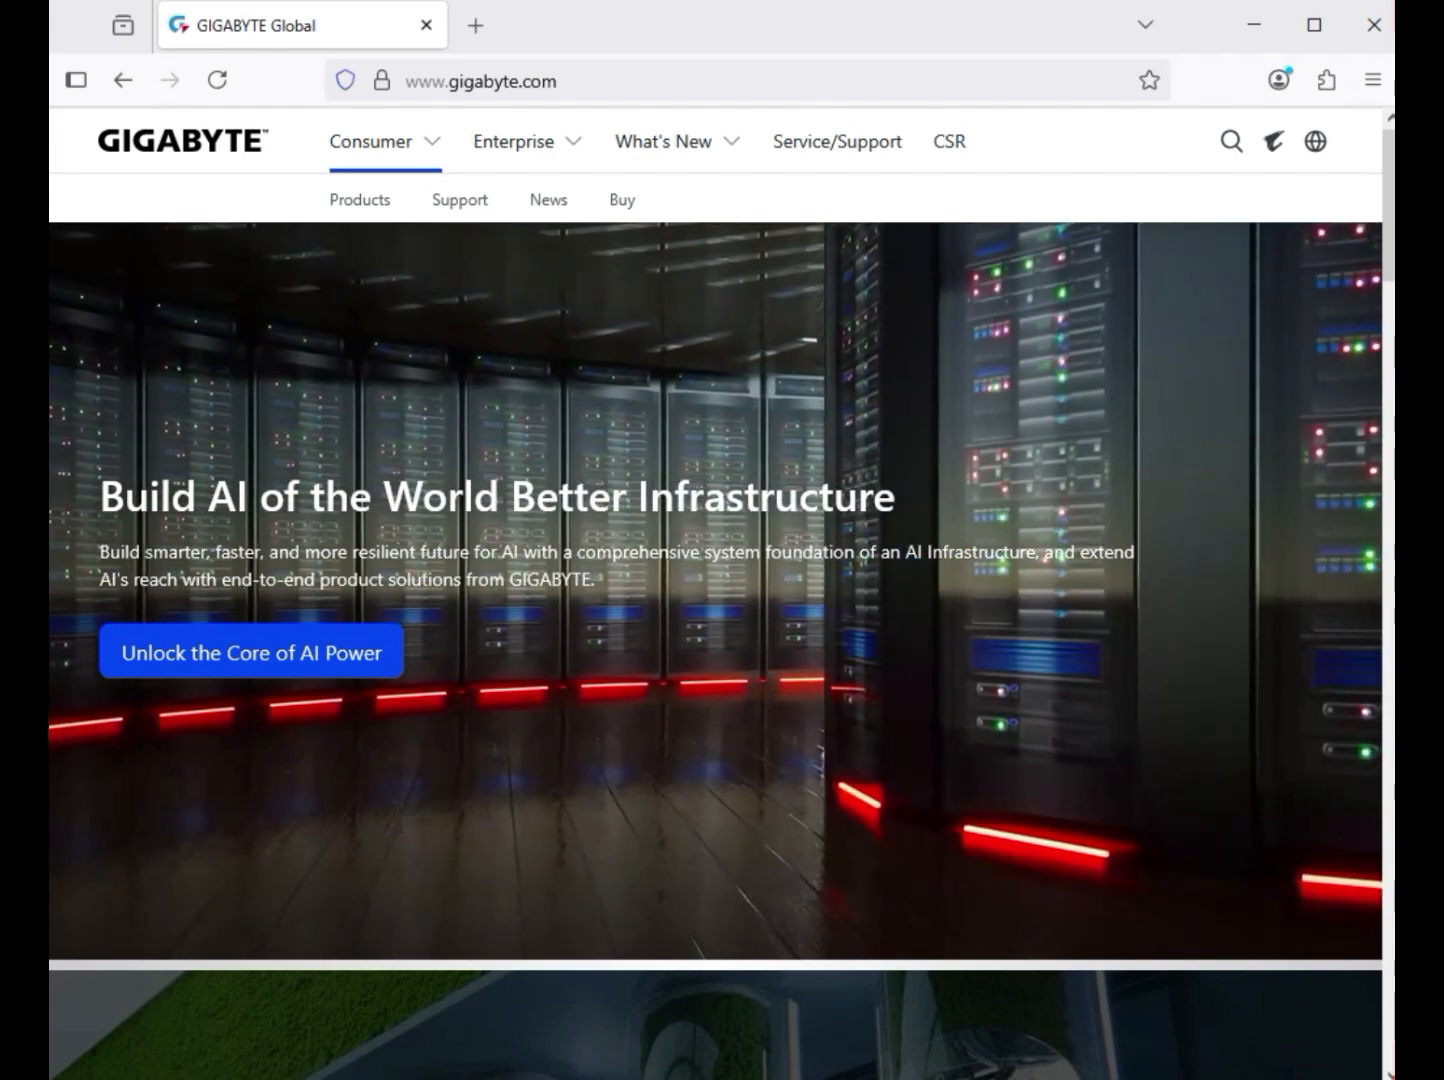
pyautogui.click(1231, 141)
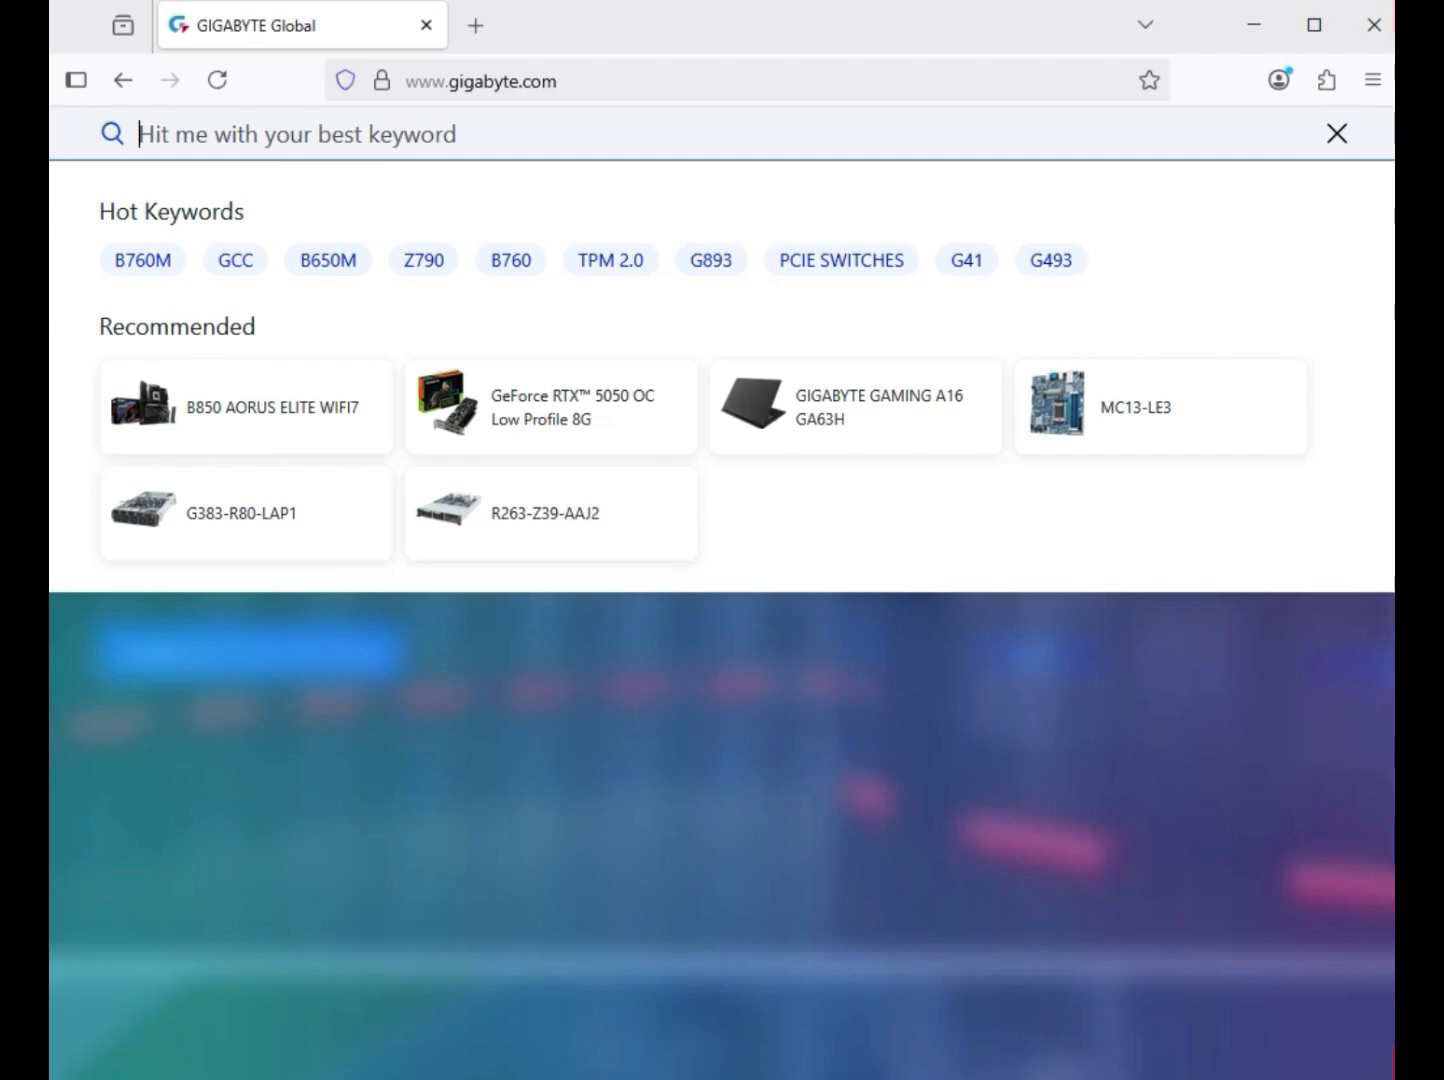
pyautogui.write('B760M GAMING AC')
pyautogui.press('Return')
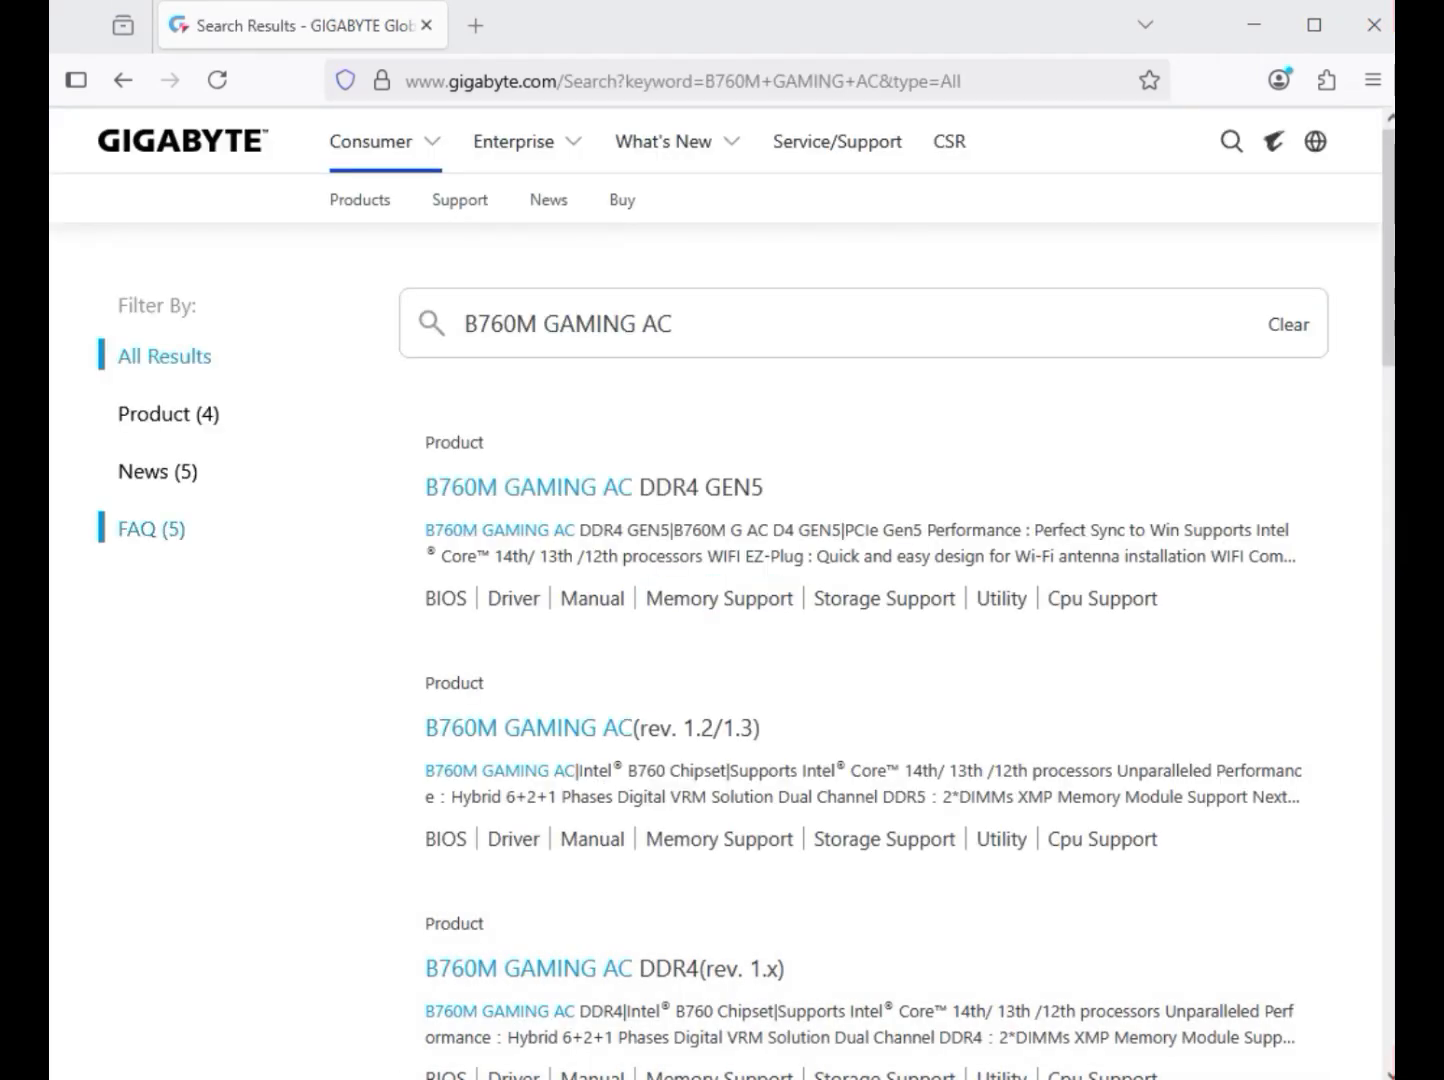
# Filter the search results to products and open the B760M GAMING AC (rev. 1.2/1.3) motherboard page
pyautogui.moveTo(226, 428); pyautogui.dragTo(149, 414)
pyautogui.click(150, 414)
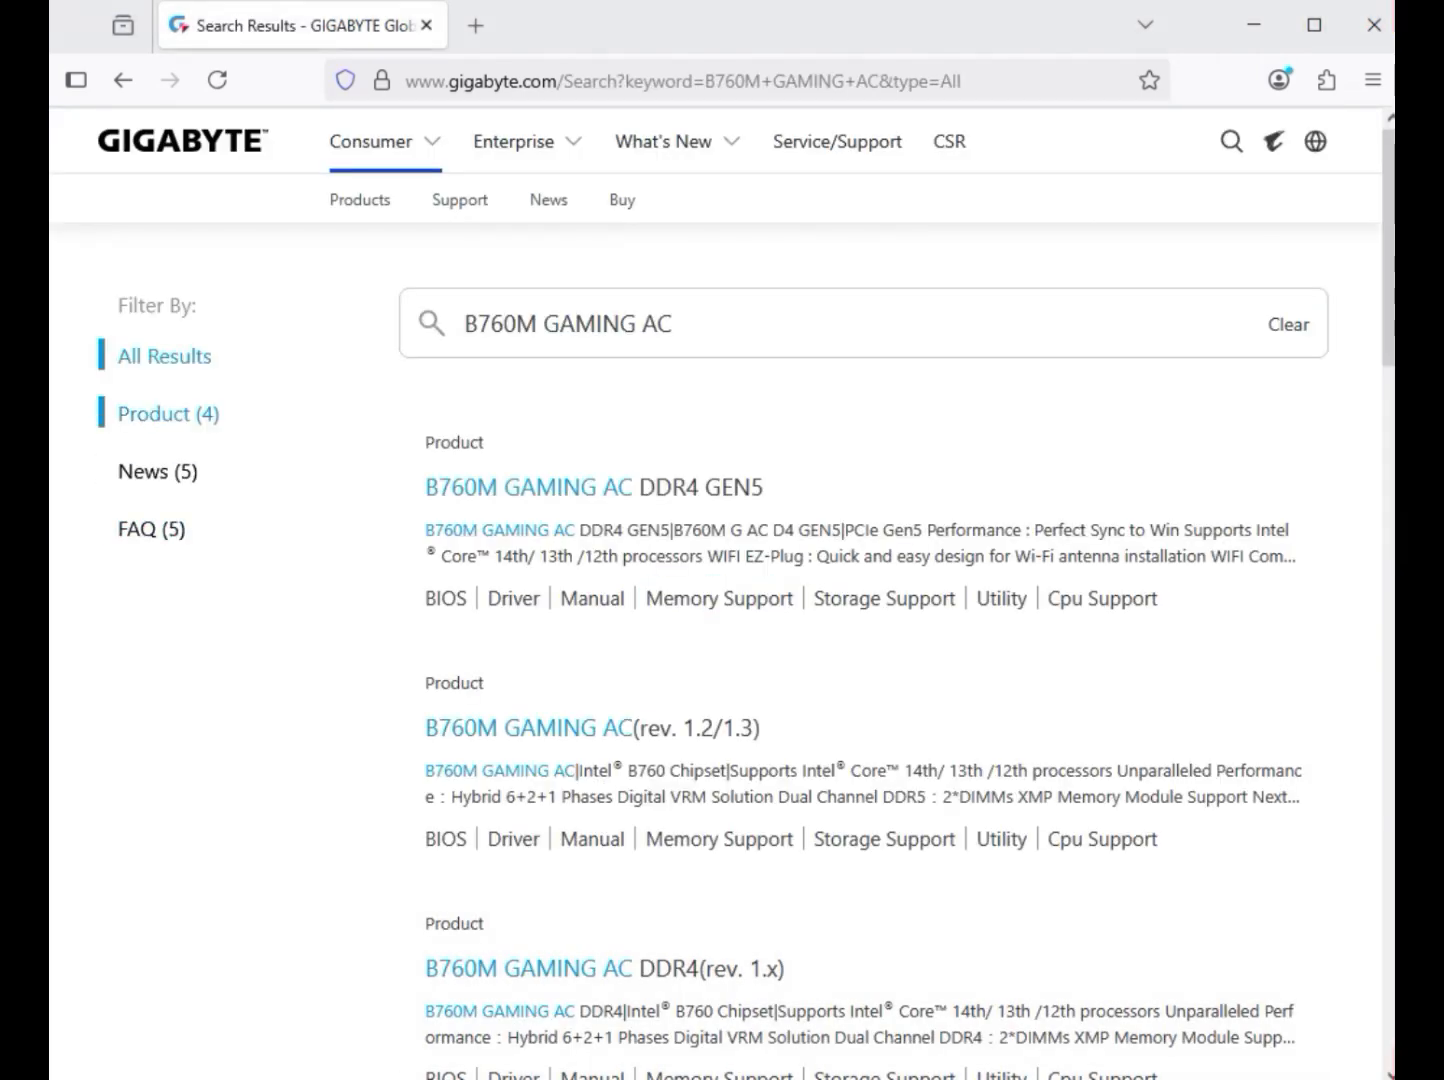
pyautogui.tripleClick(150, 414)
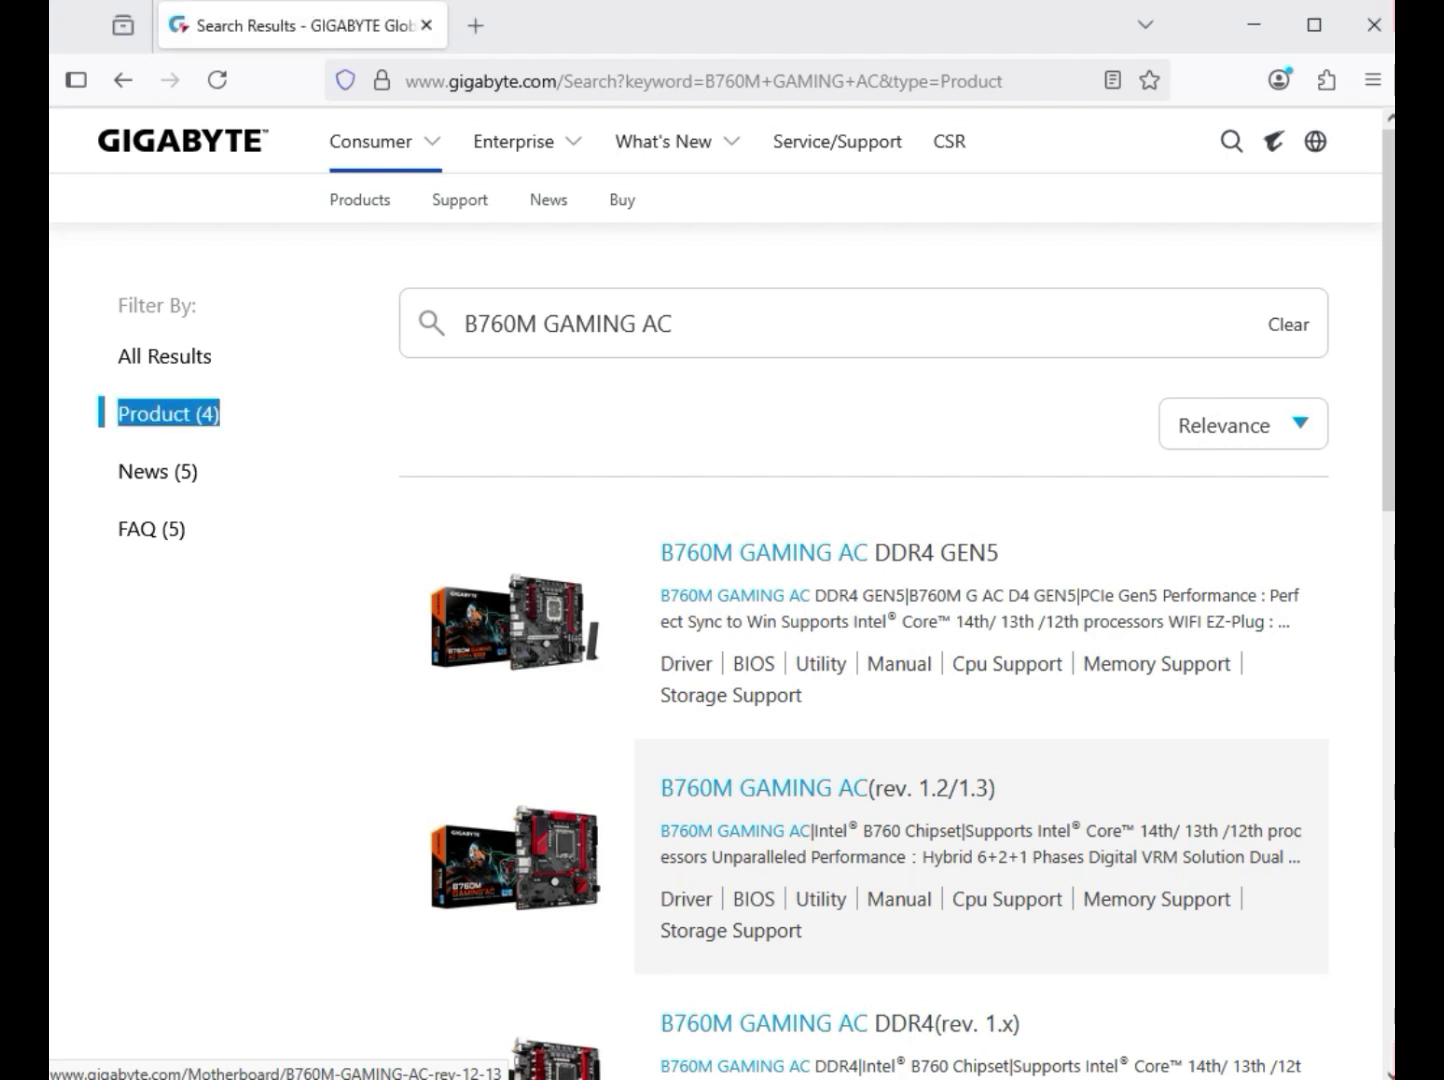
pyautogui.click(515, 857)
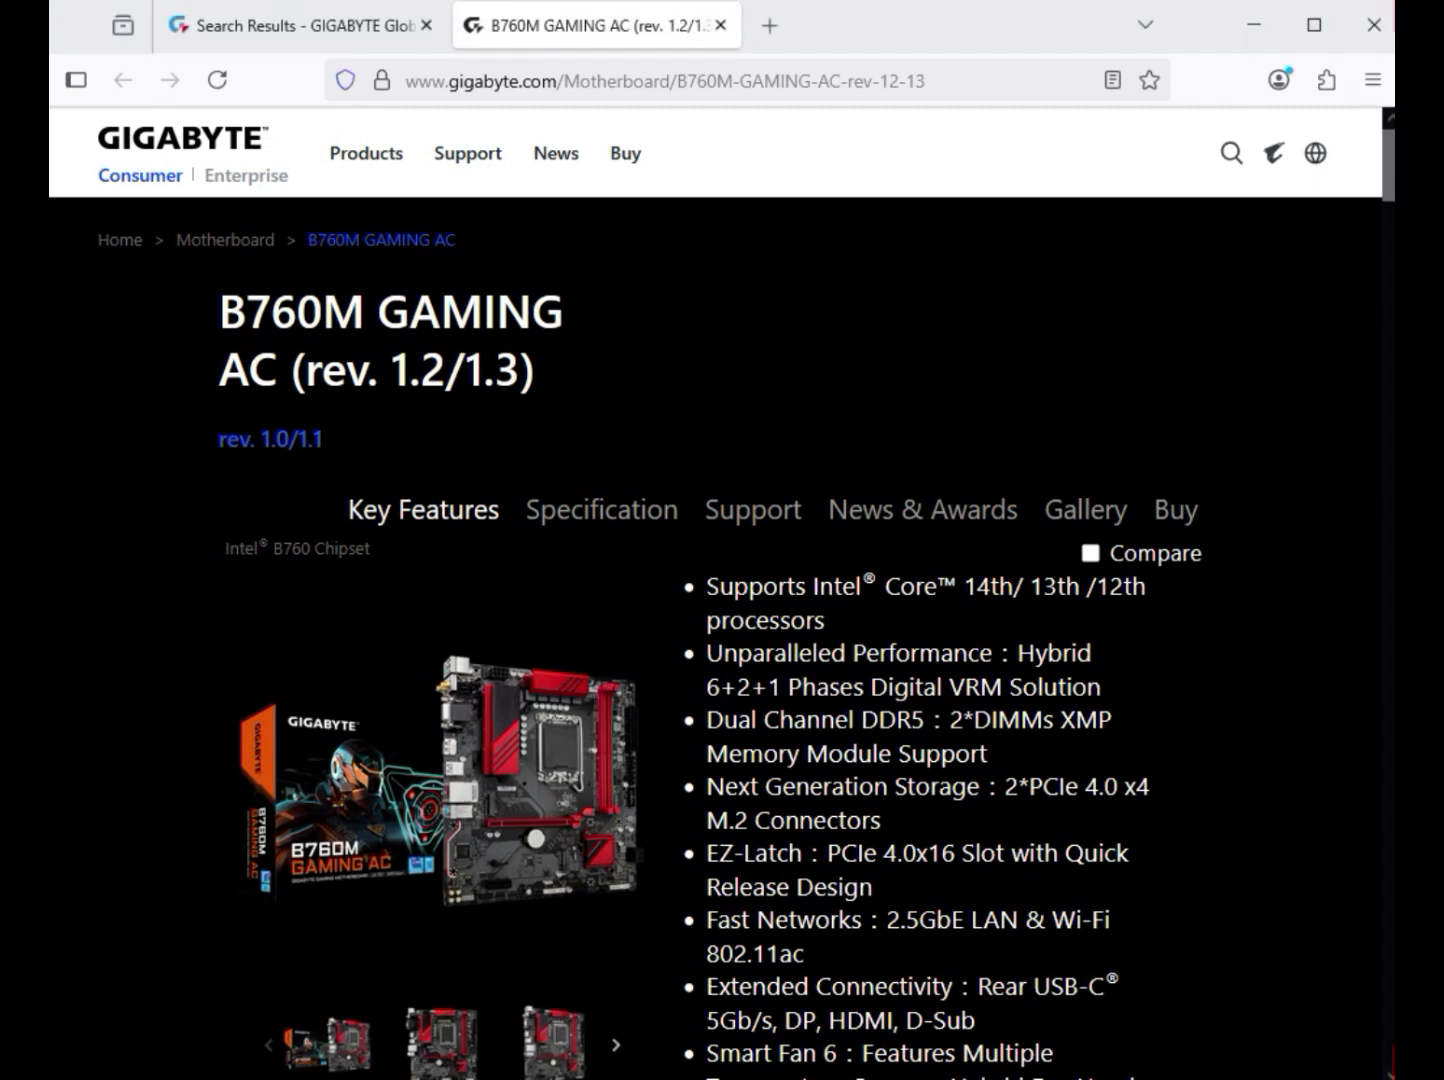
# Open the motherboard's support downloads and set the driver OS to Windows 11 64bit
pyautogui.click(753, 510)
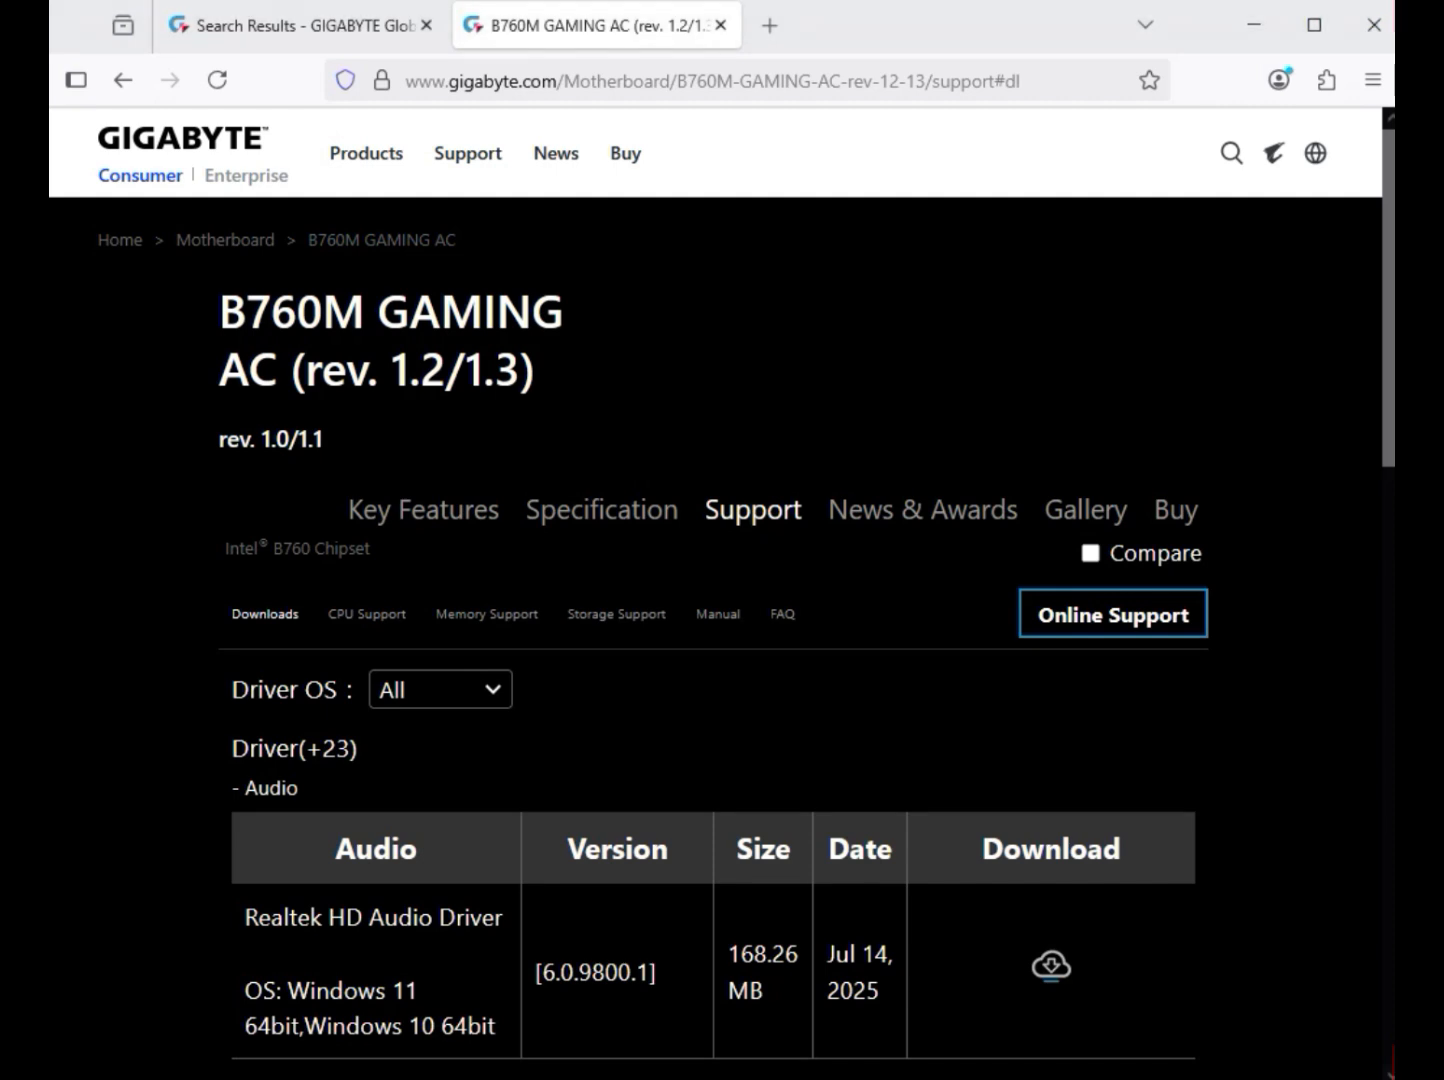
pyautogui.click(440, 689)
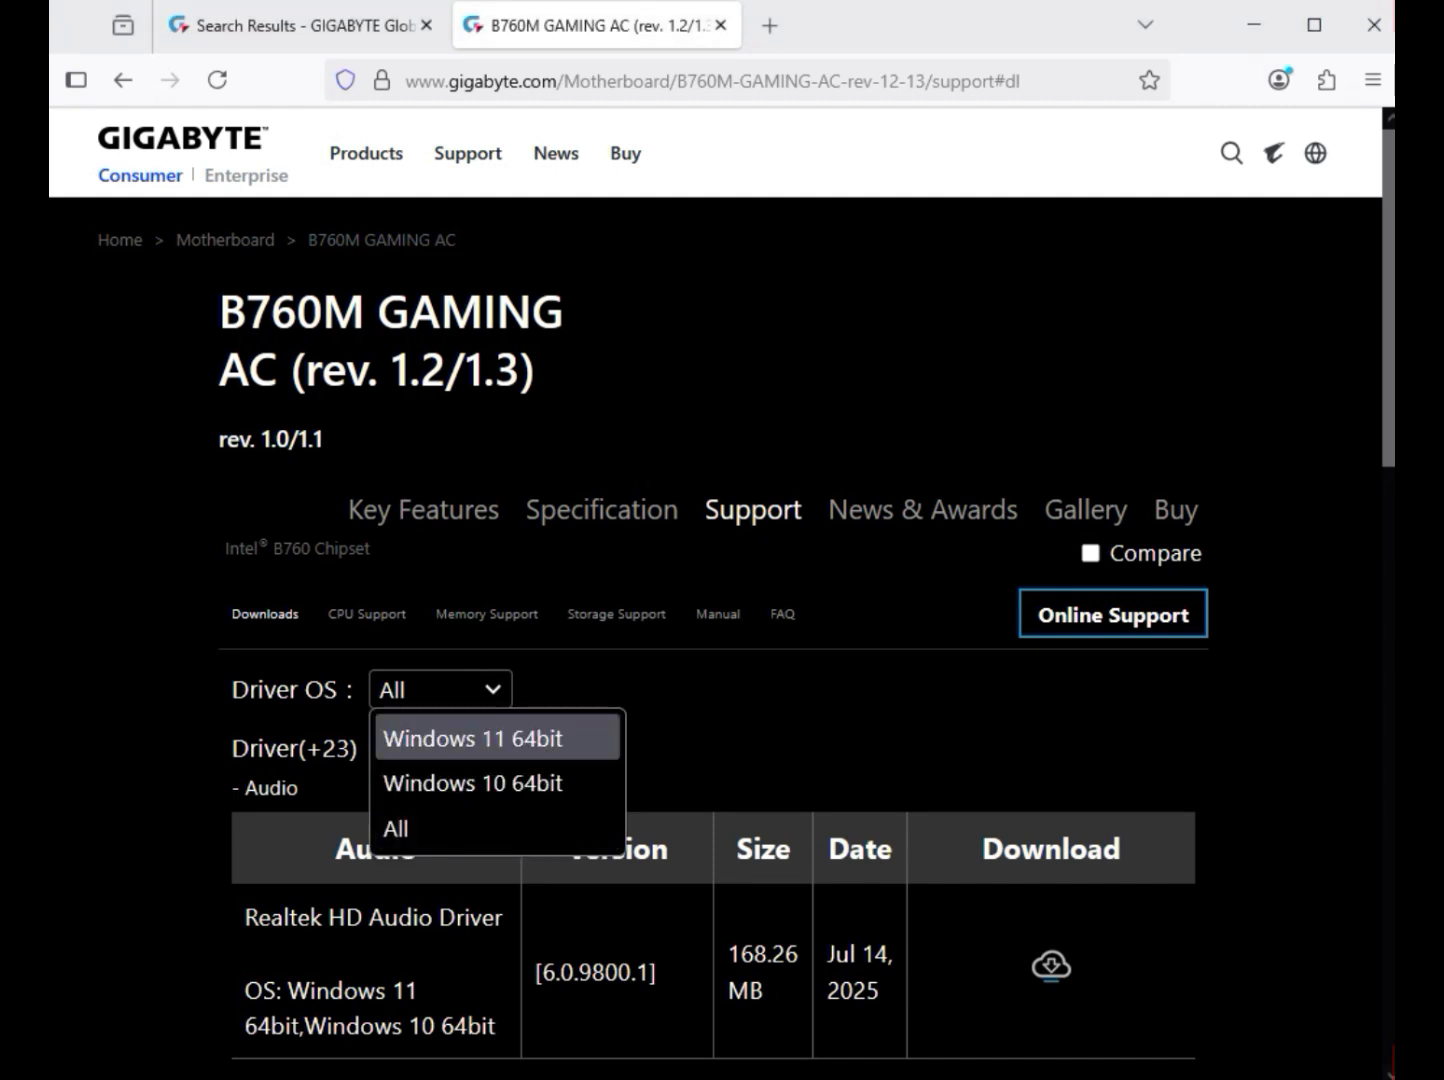
pyautogui.click(473, 739)
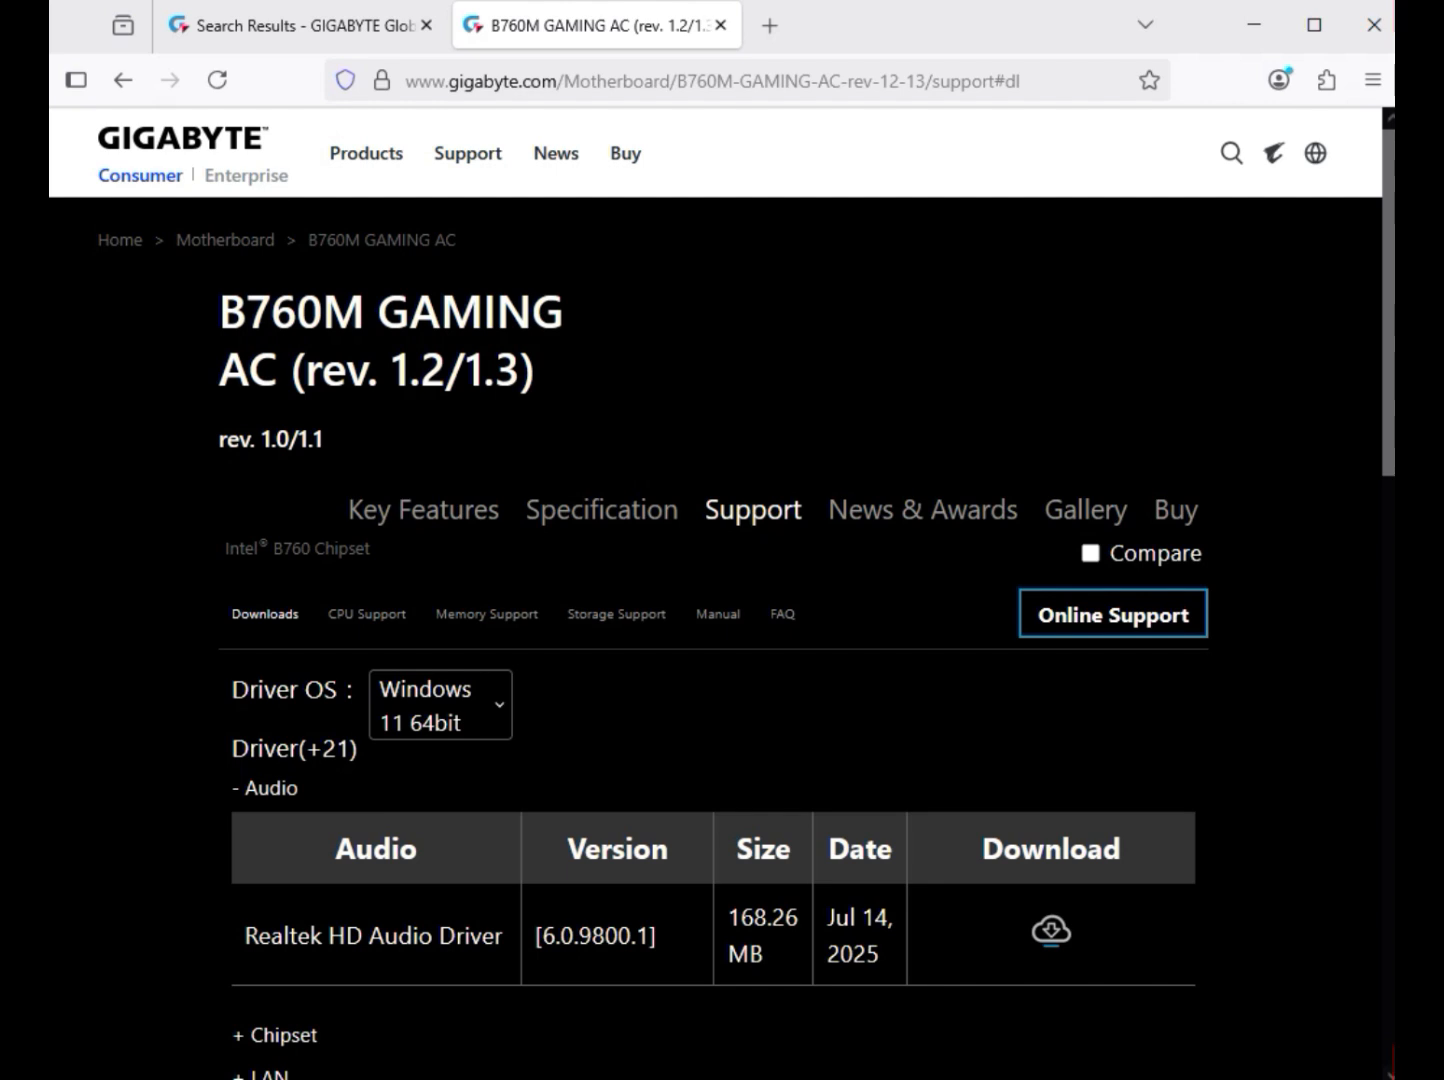
# Download the Realtek HD Audio Driver from the Audio drivers
pyautogui.doubleClick(271, 788)
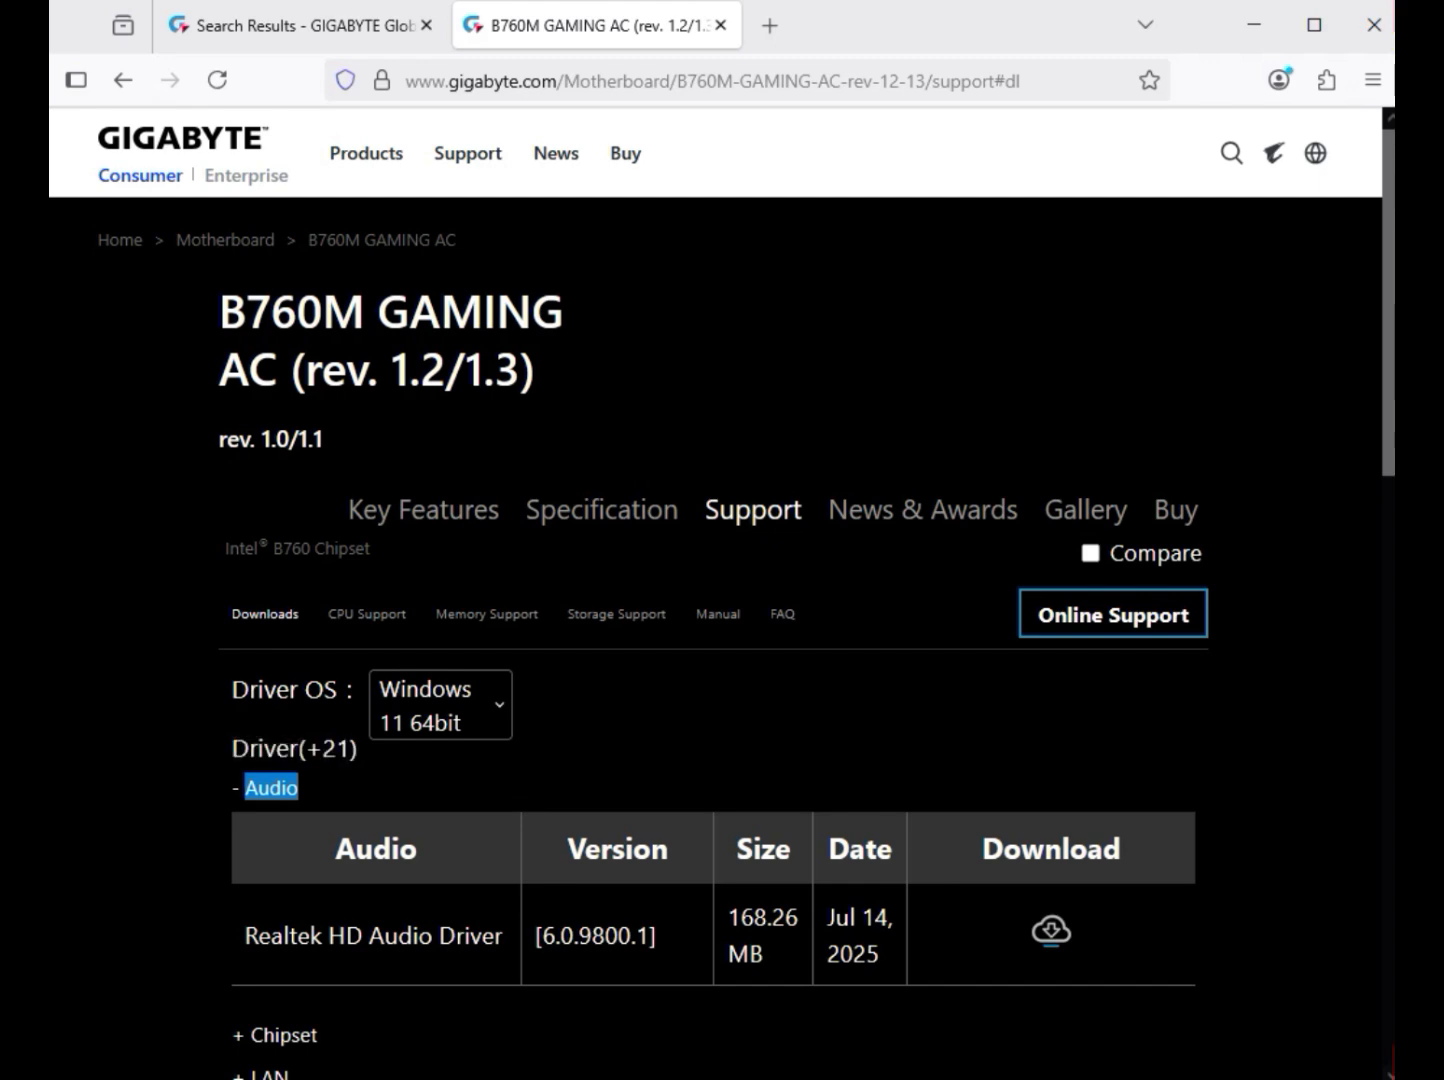
pyautogui.click(1051, 931)
# Expand the Chipset drivers and download the Intel Serial I/O driver and the Intel Management Engine Firmware
pyautogui.scroll(-5, 1051, 931)
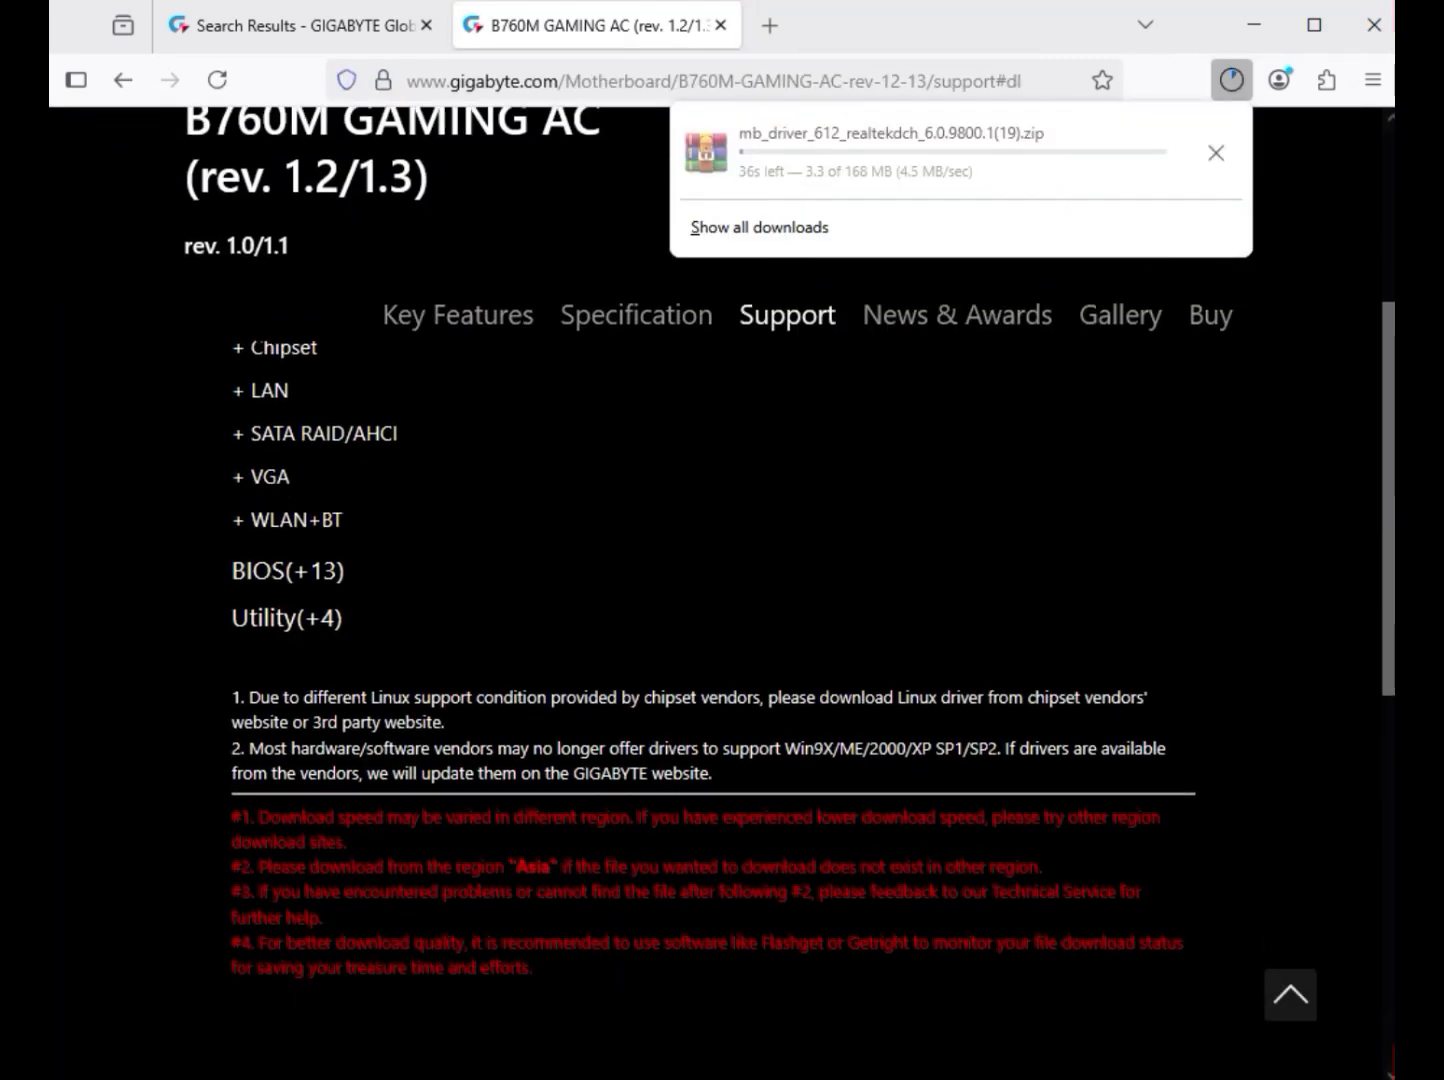
pyautogui.scroll(6, 720, 600)
pyautogui.scroll(-5, 720, 600)
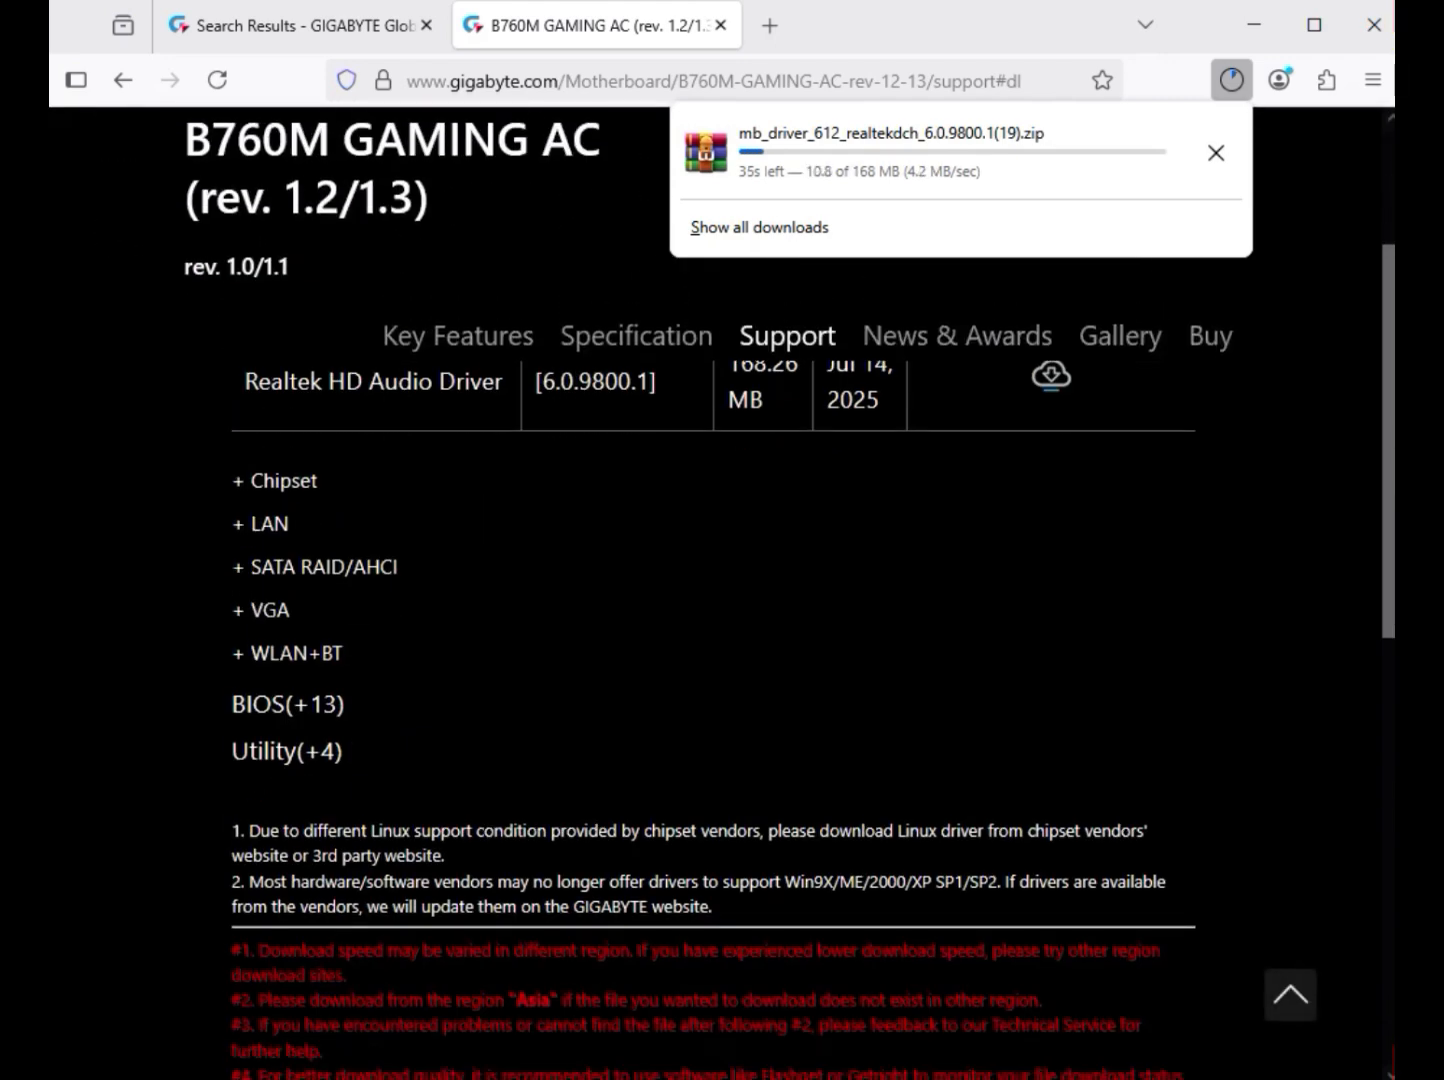
pyautogui.click(284, 481)
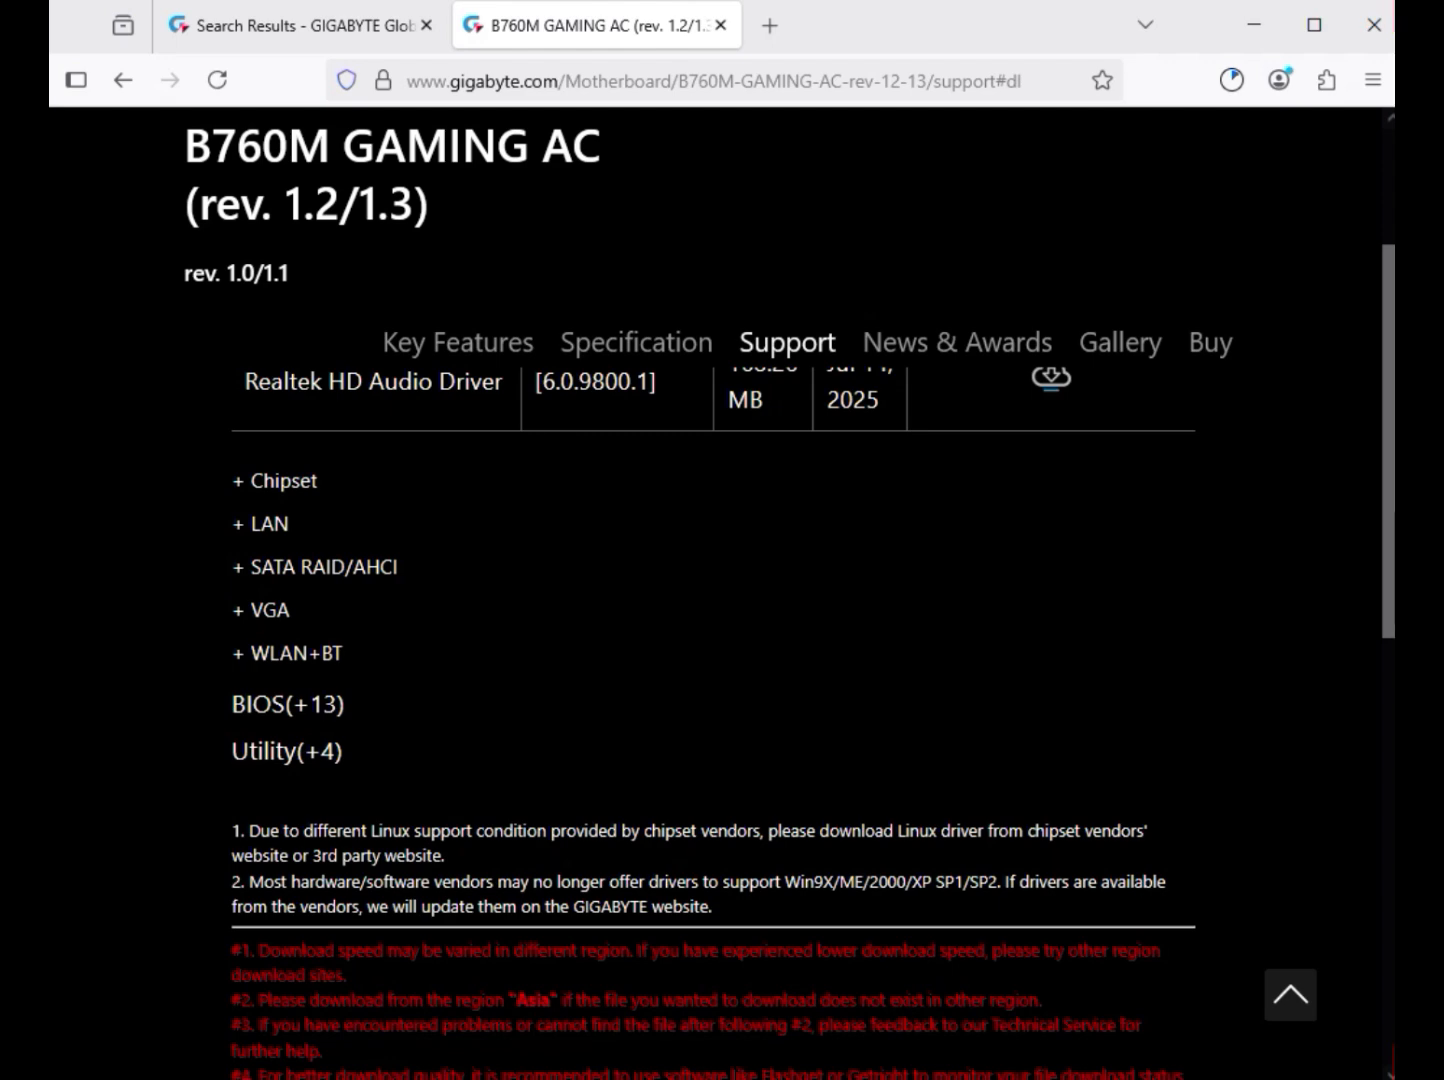
pyautogui.doubleClick(284, 481)
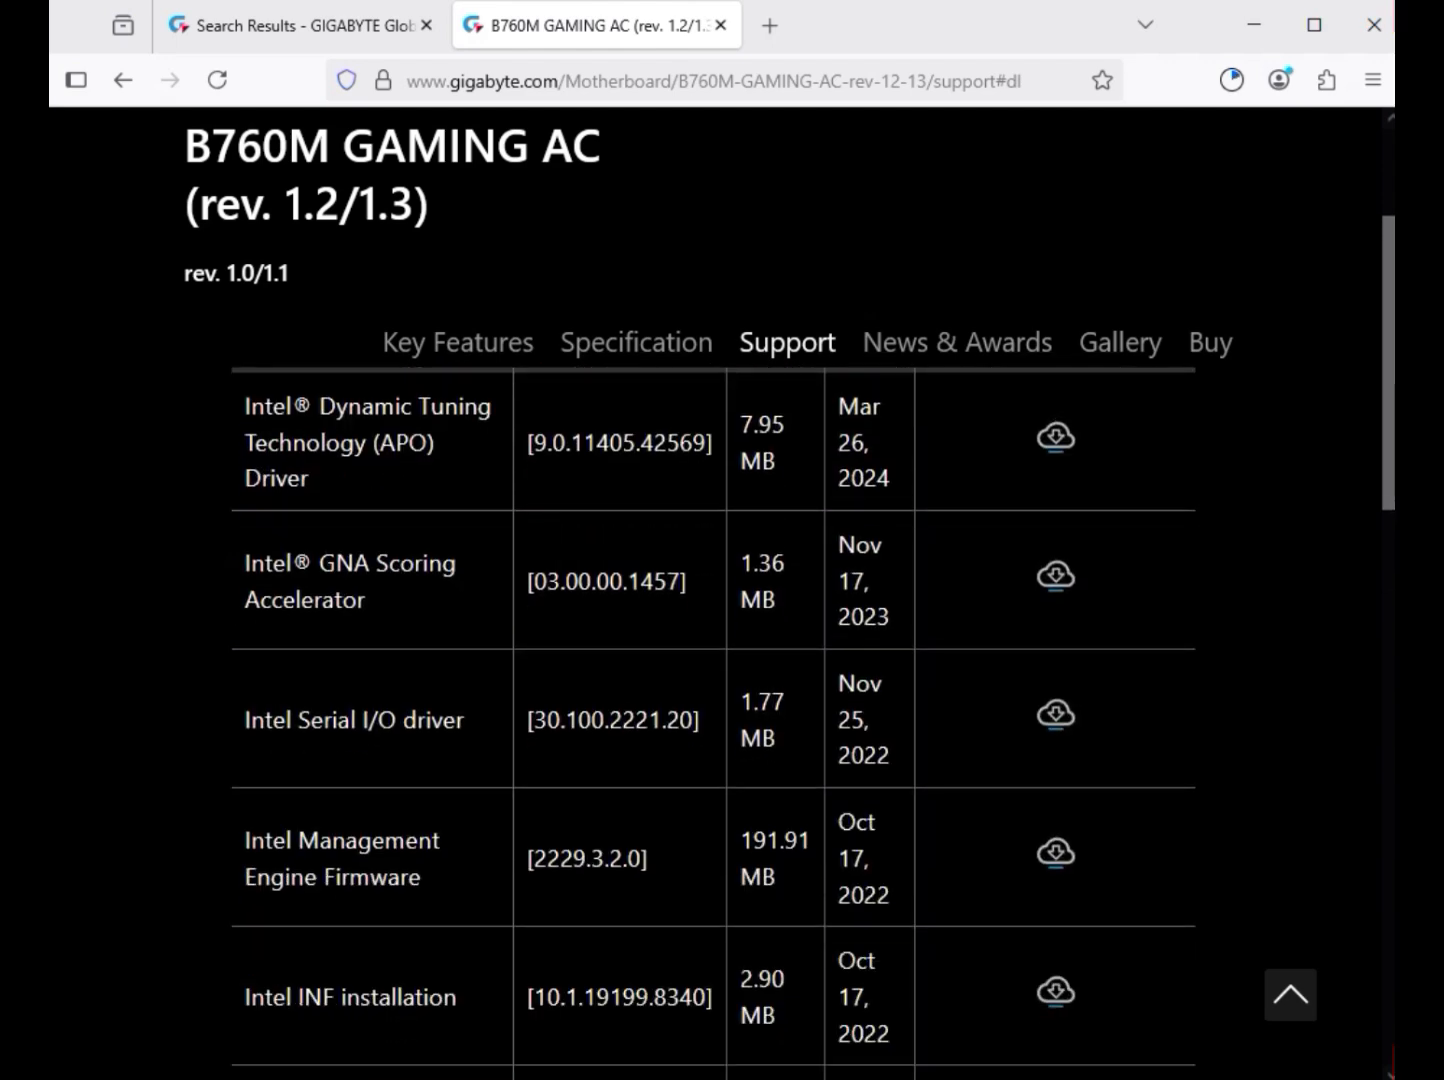
pyautogui.scroll(5, 720, 600)
pyautogui.scroll(-5, 720, 600)
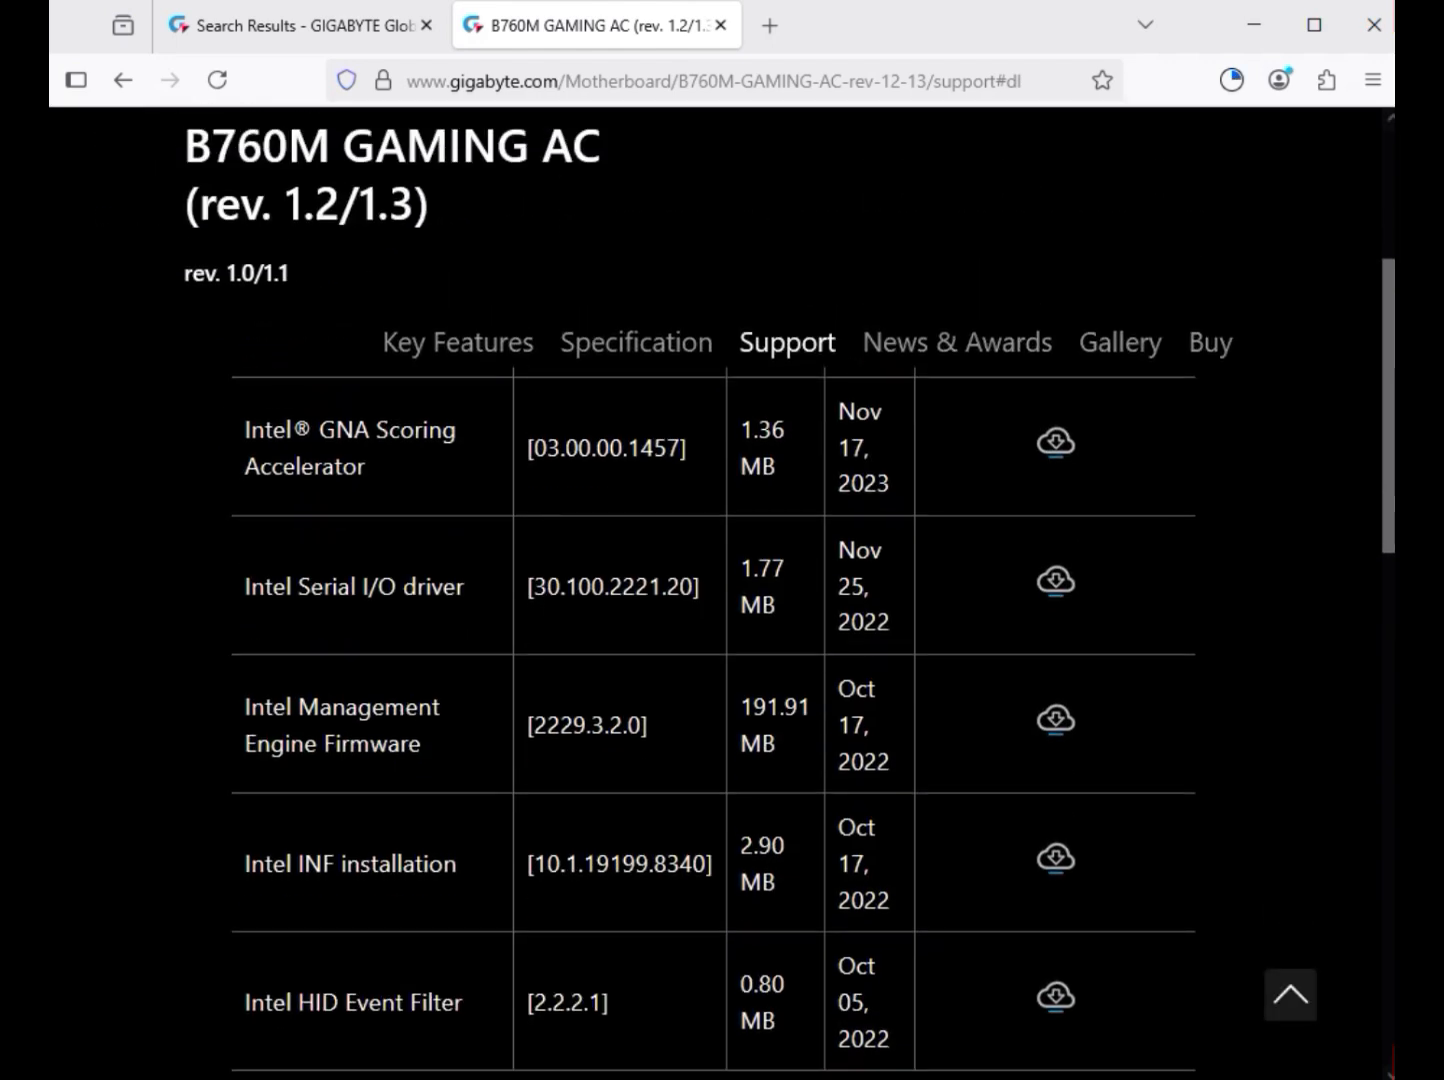
pyautogui.moveTo(299, 587); pyautogui.dragTo(456, 587)
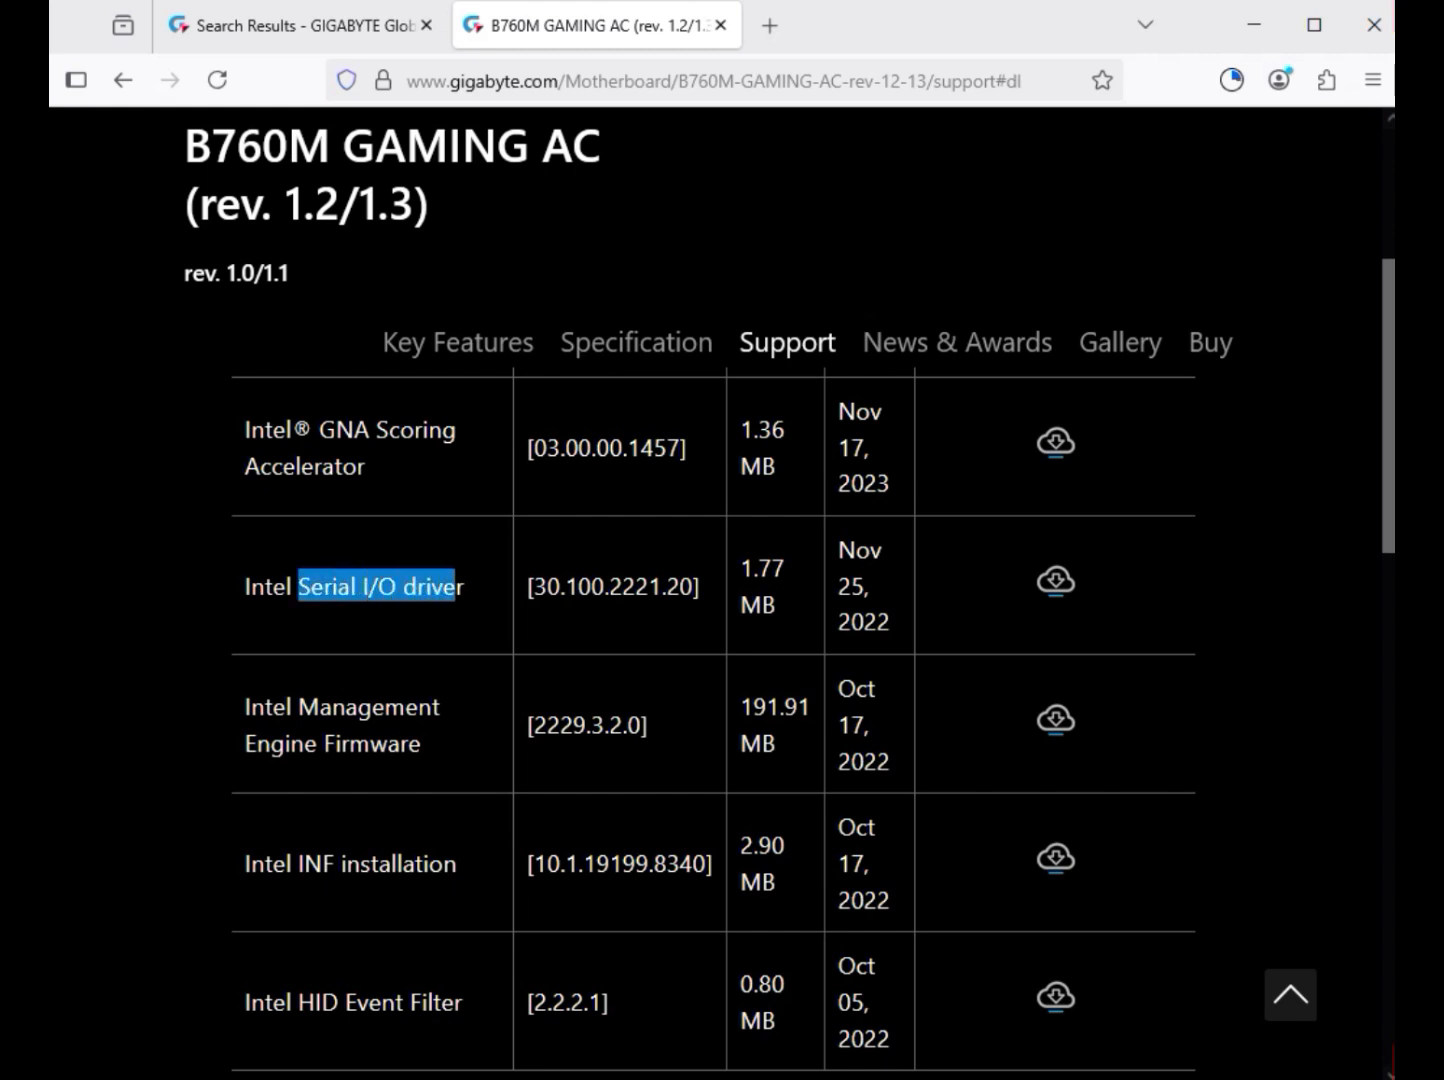
pyautogui.click(1055, 580)
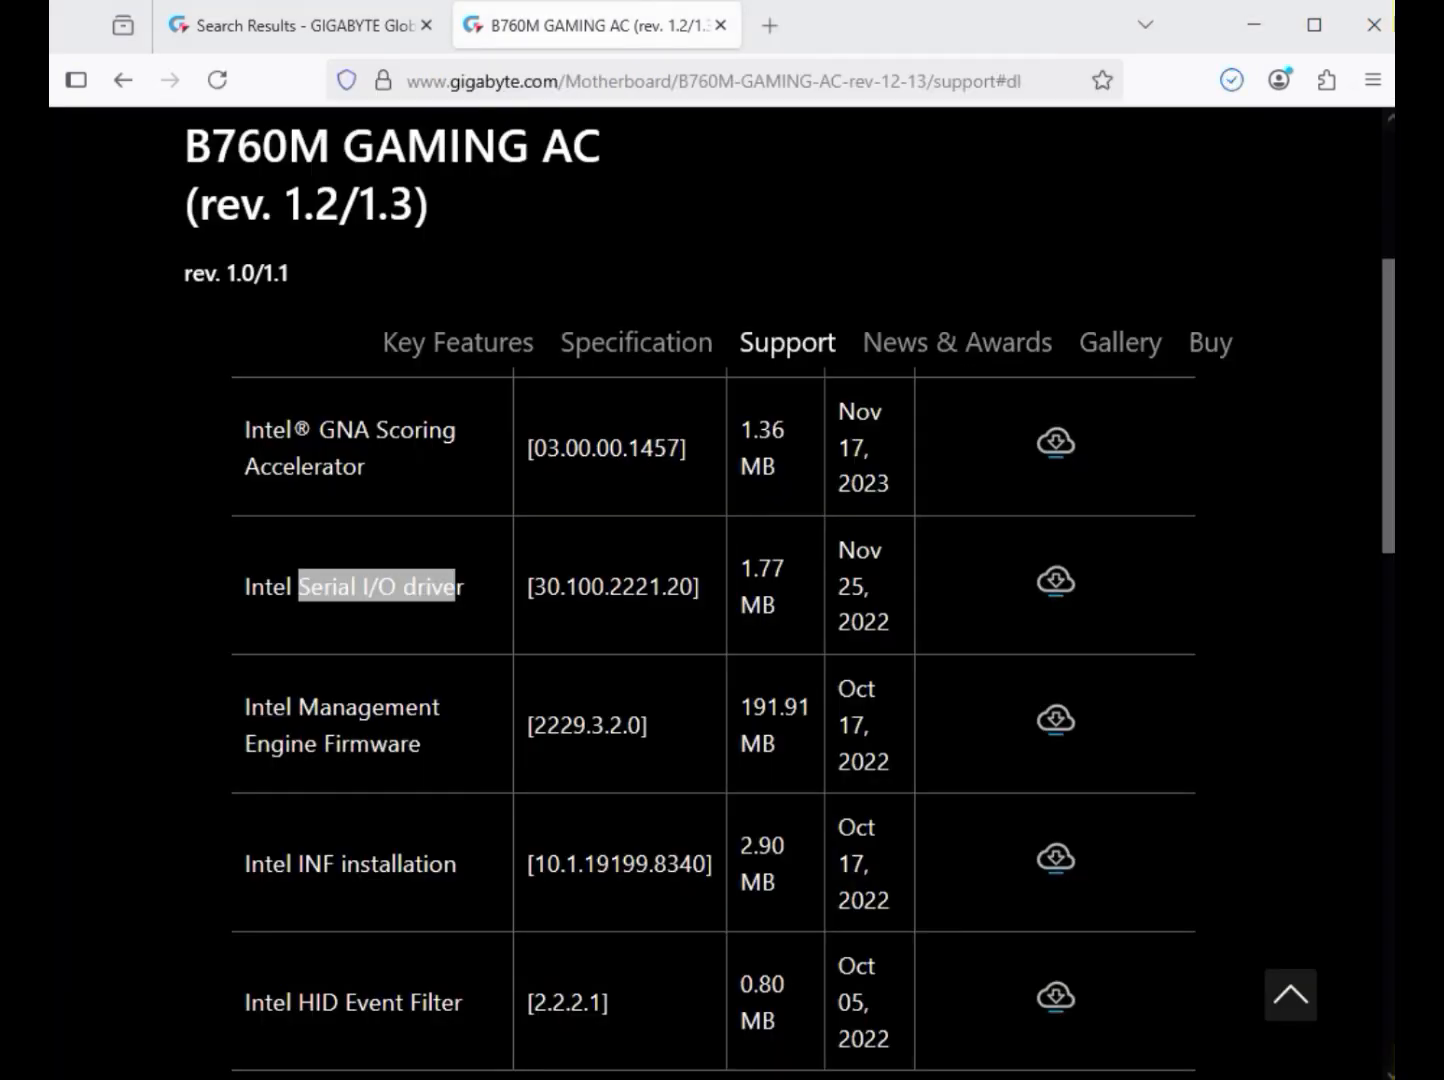
pyautogui.moveTo(299, 707); pyautogui.dragTo(423, 745)
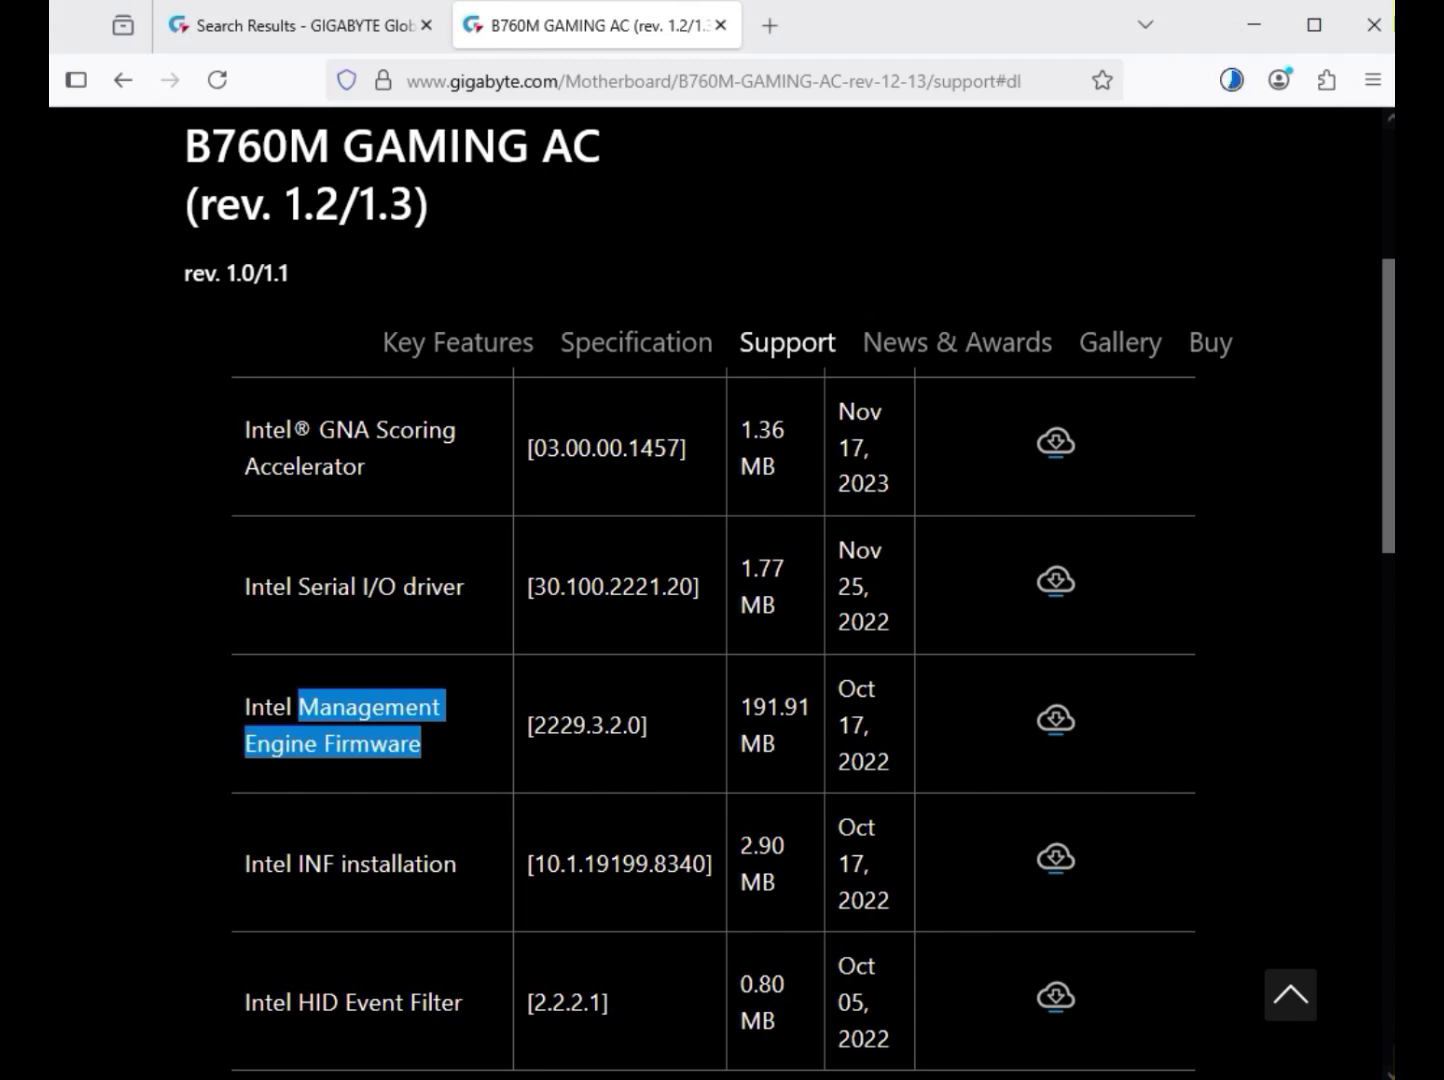
pyautogui.click(1056, 719)
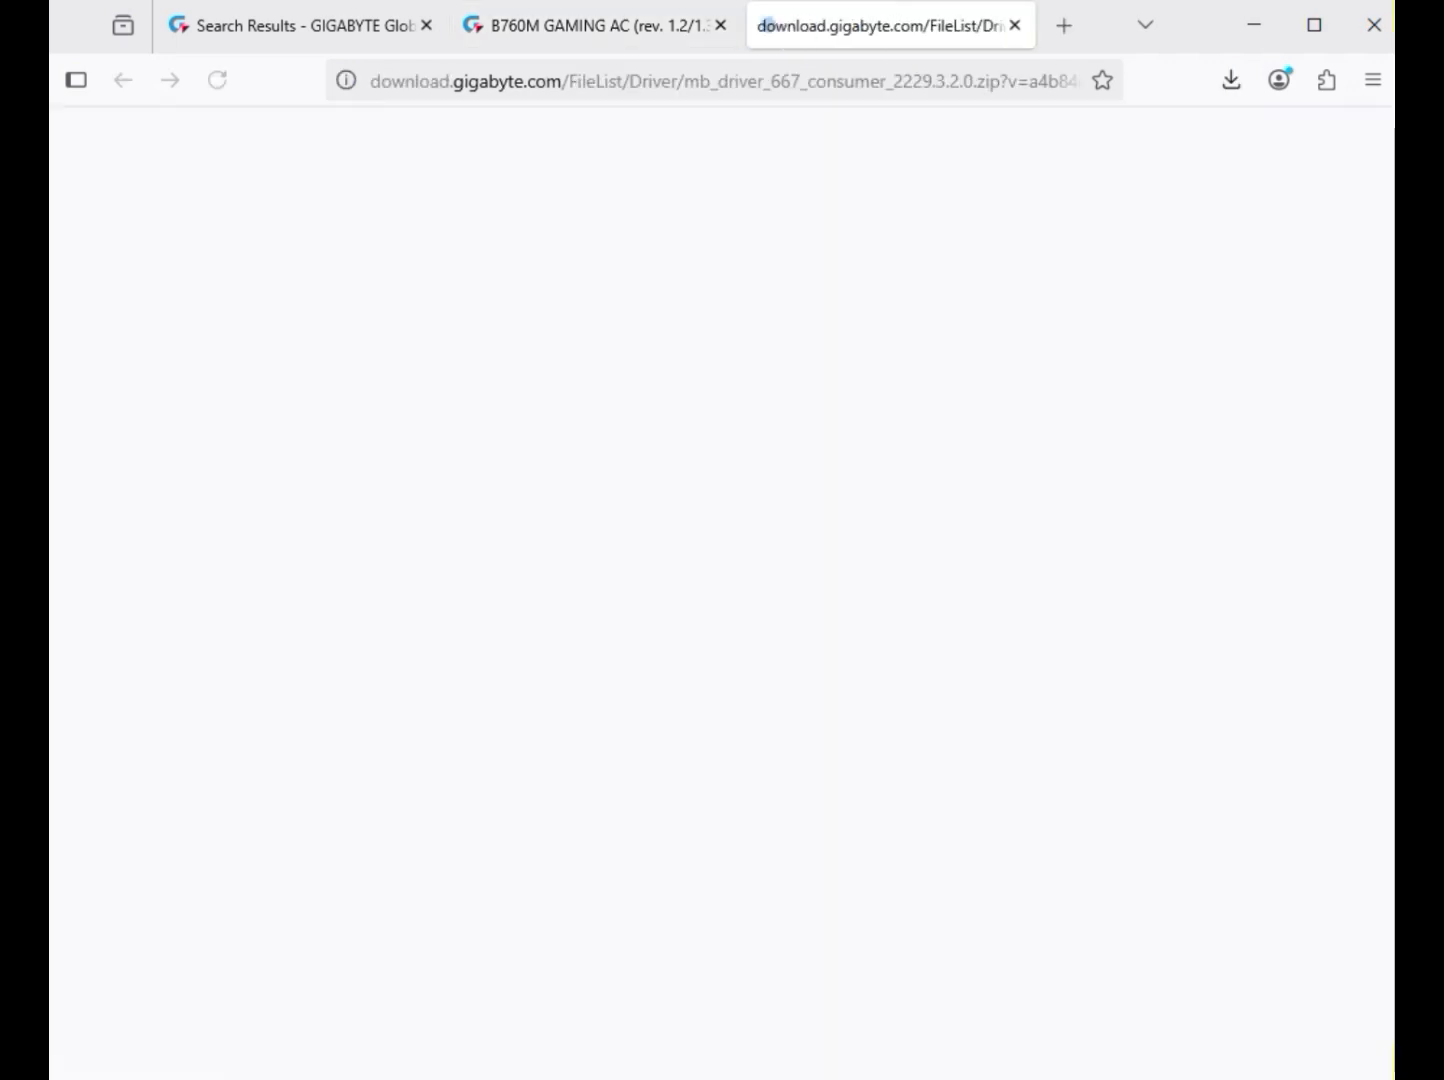
# Expand the LAN drivers and download the Realtek LAN Driver version 11.24.0318.2025
pyautogui.scroll(-1, 1056, 719)
pyautogui.scroll(-3, 713, 700)
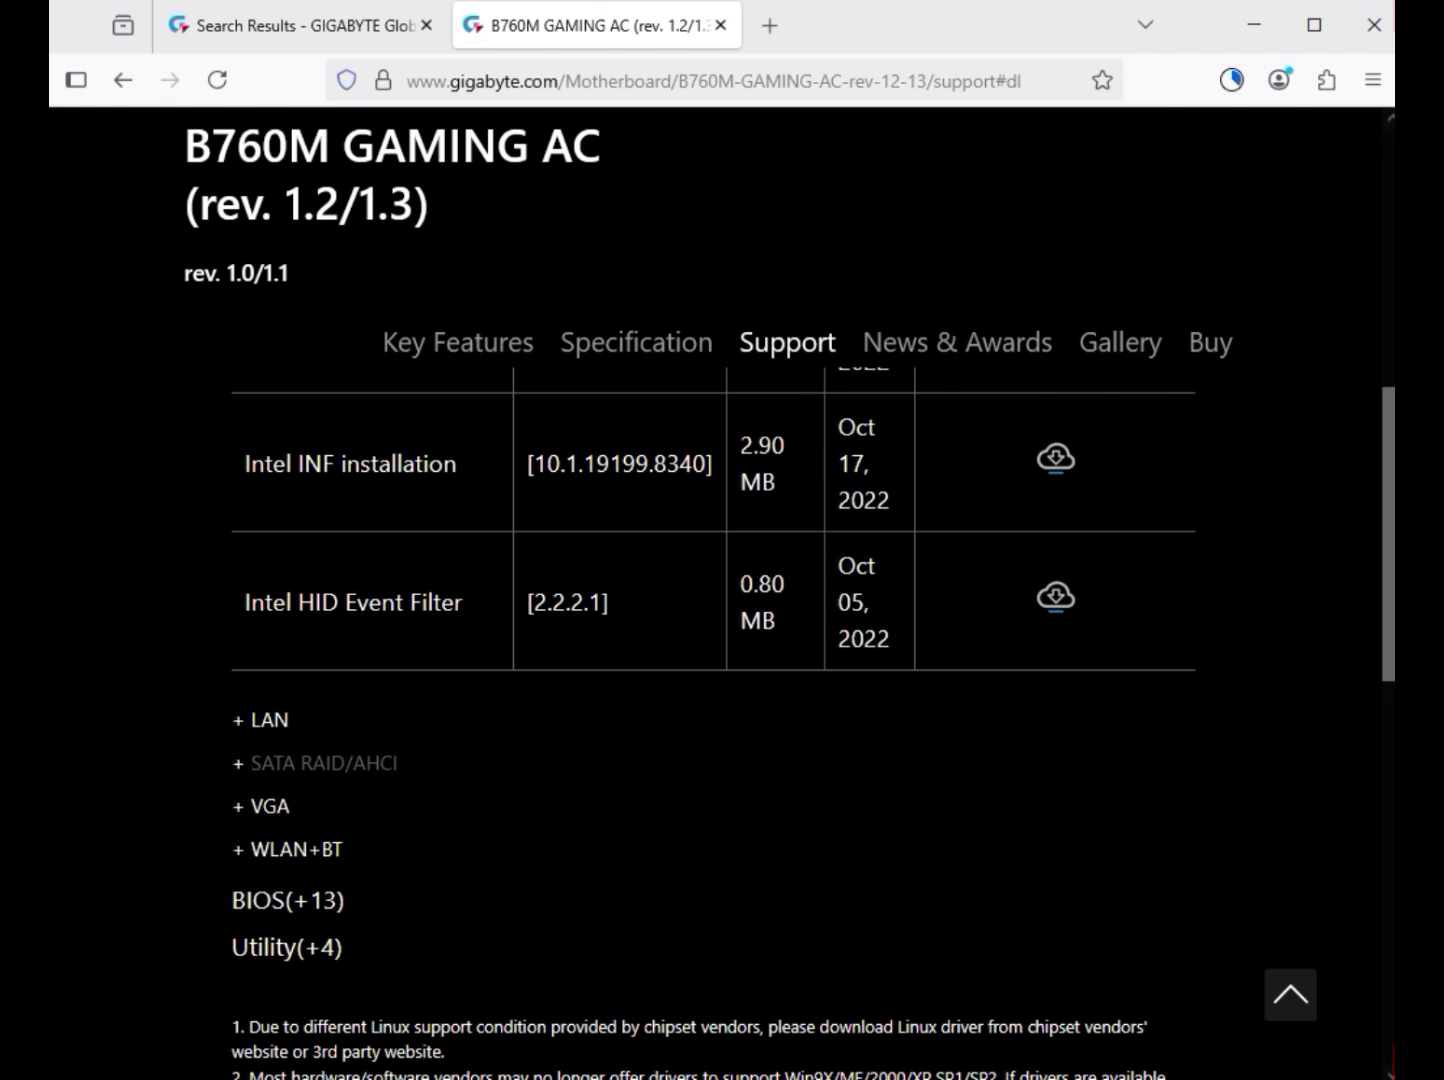
pyautogui.click(269, 721)
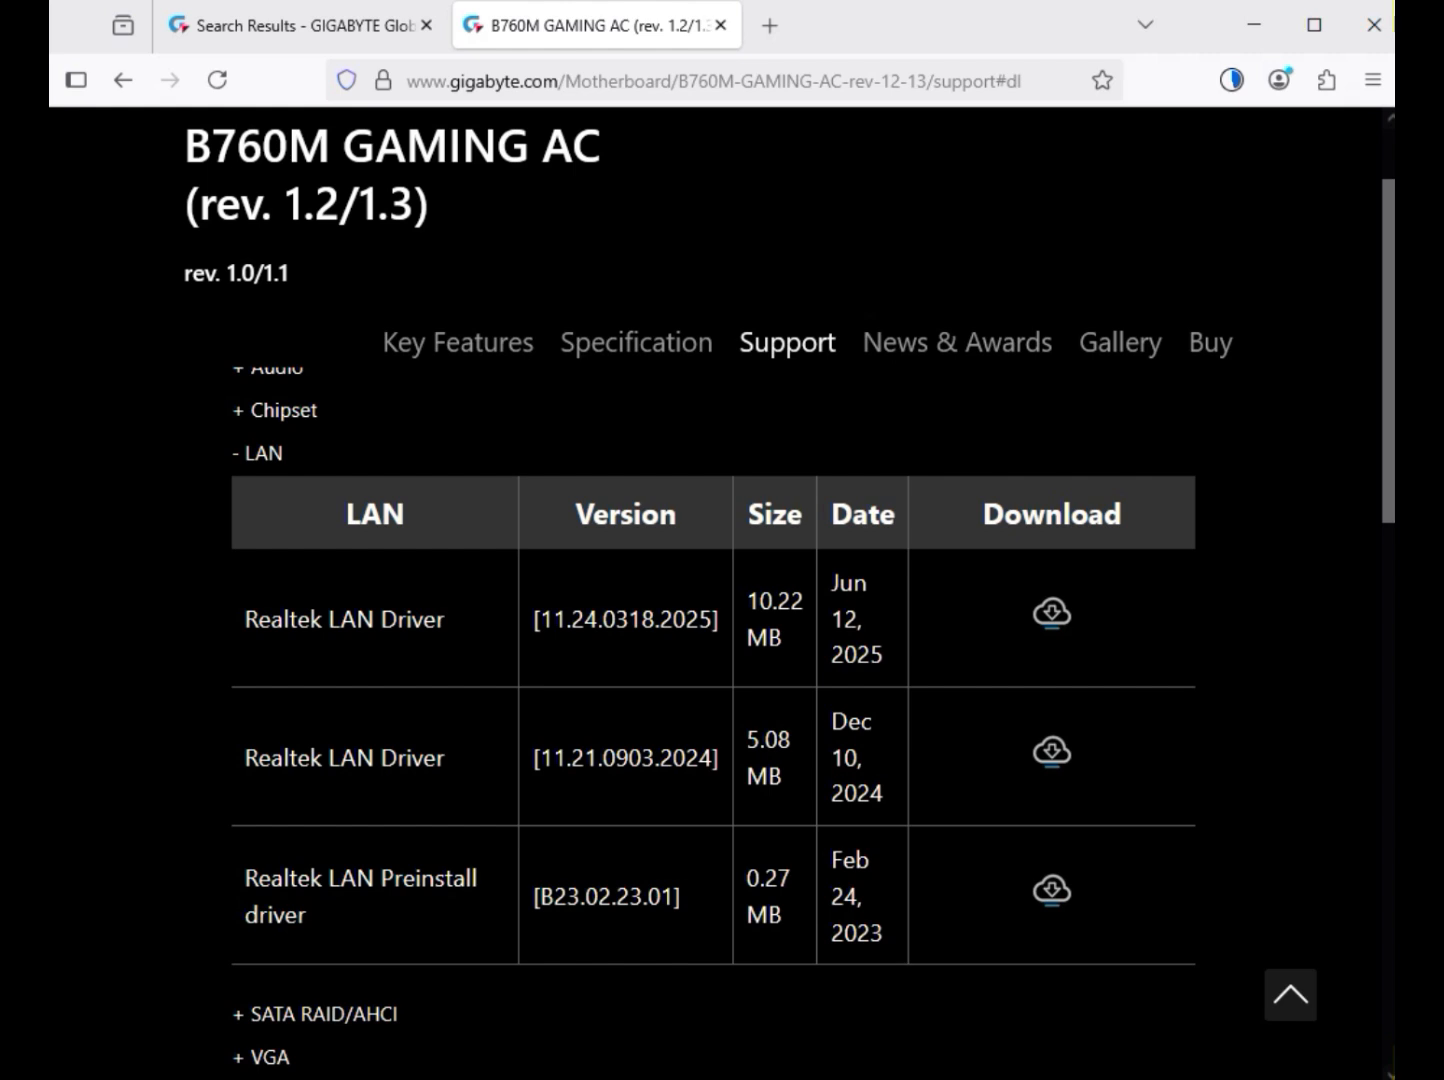
pyautogui.tripleClick(345, 619)
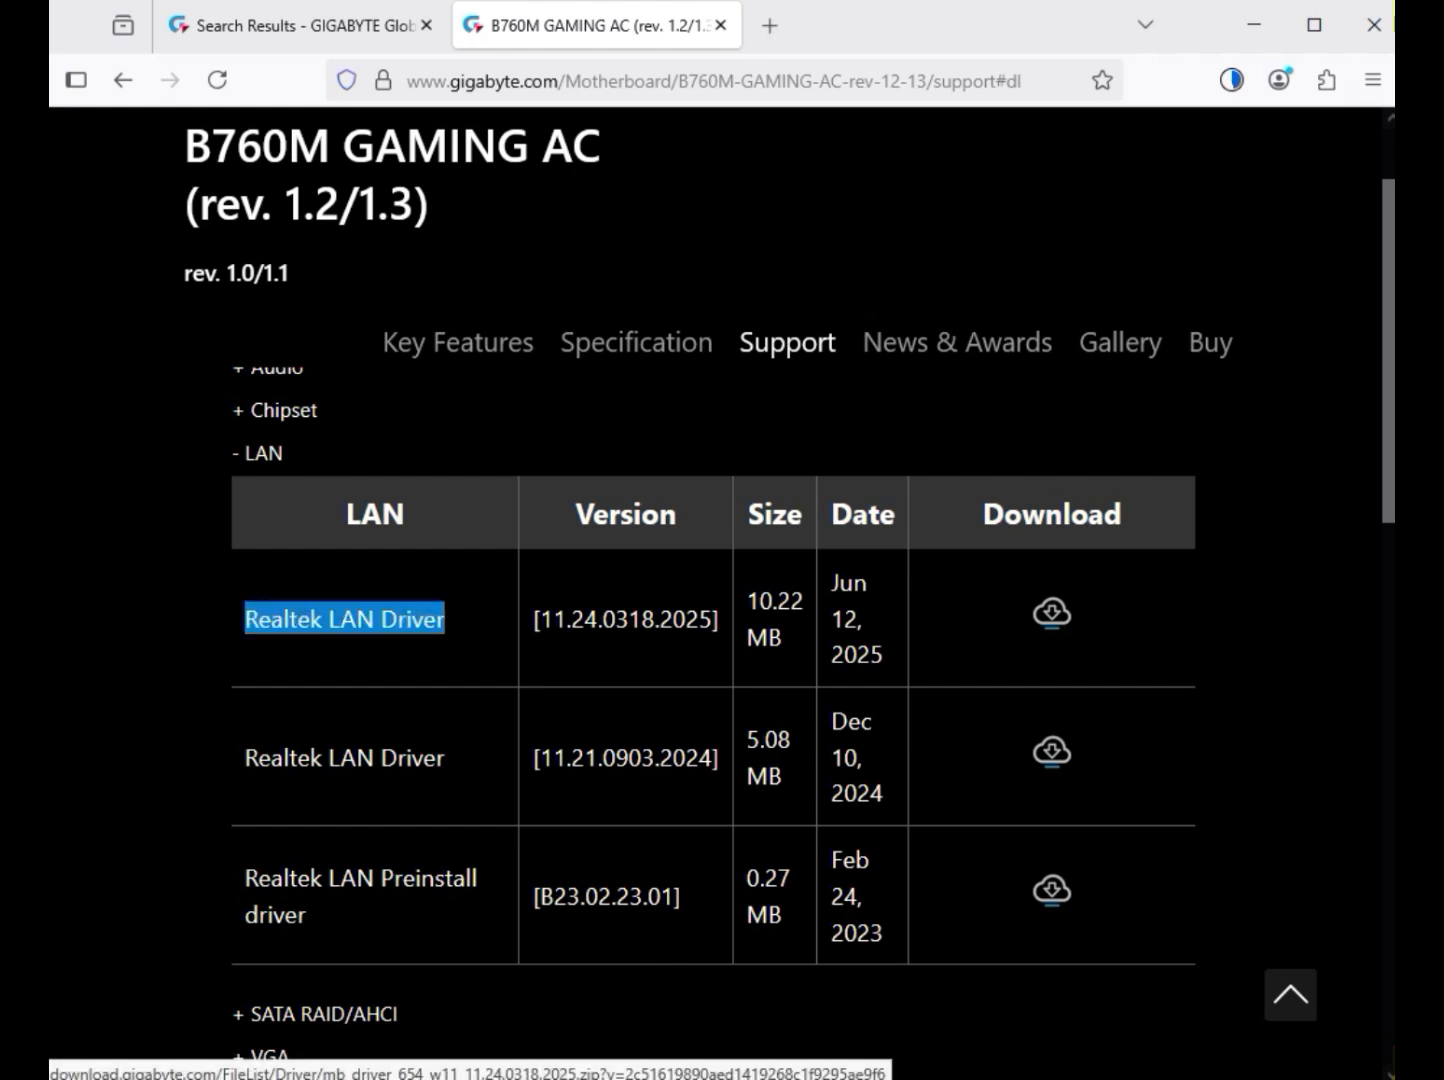
# Expand the VGA drivers and download the Intel Graphic Driver version 31.0.101.3302
pyautogui.scroll(-3, 712, 700)
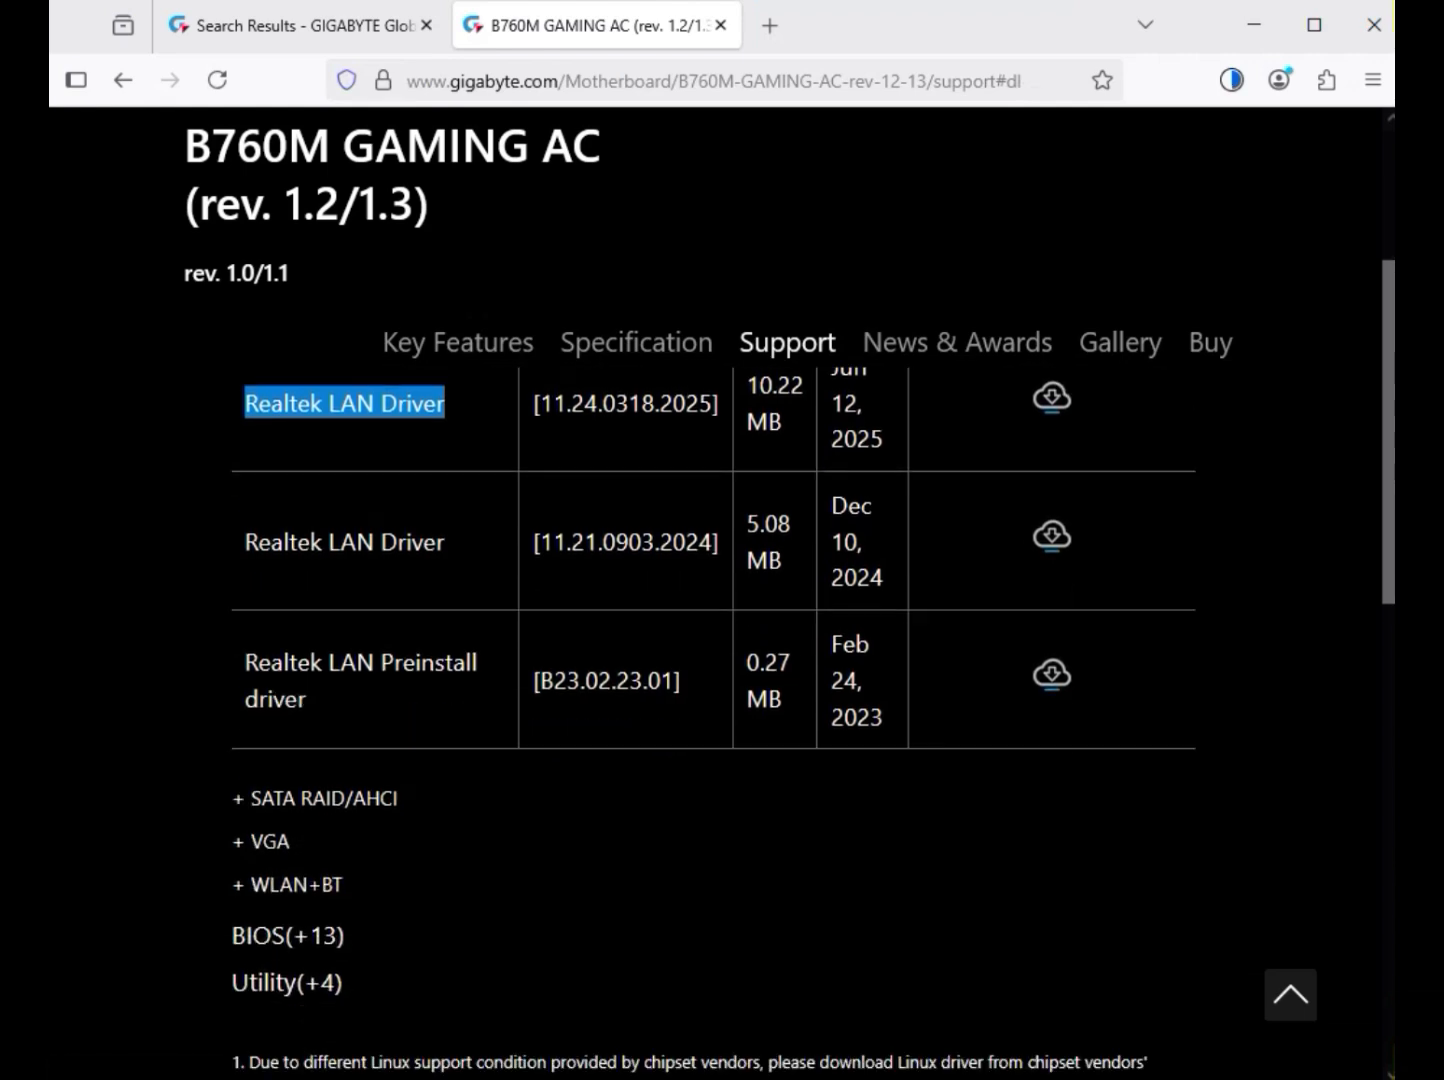
pyautogui.click(270, 791)
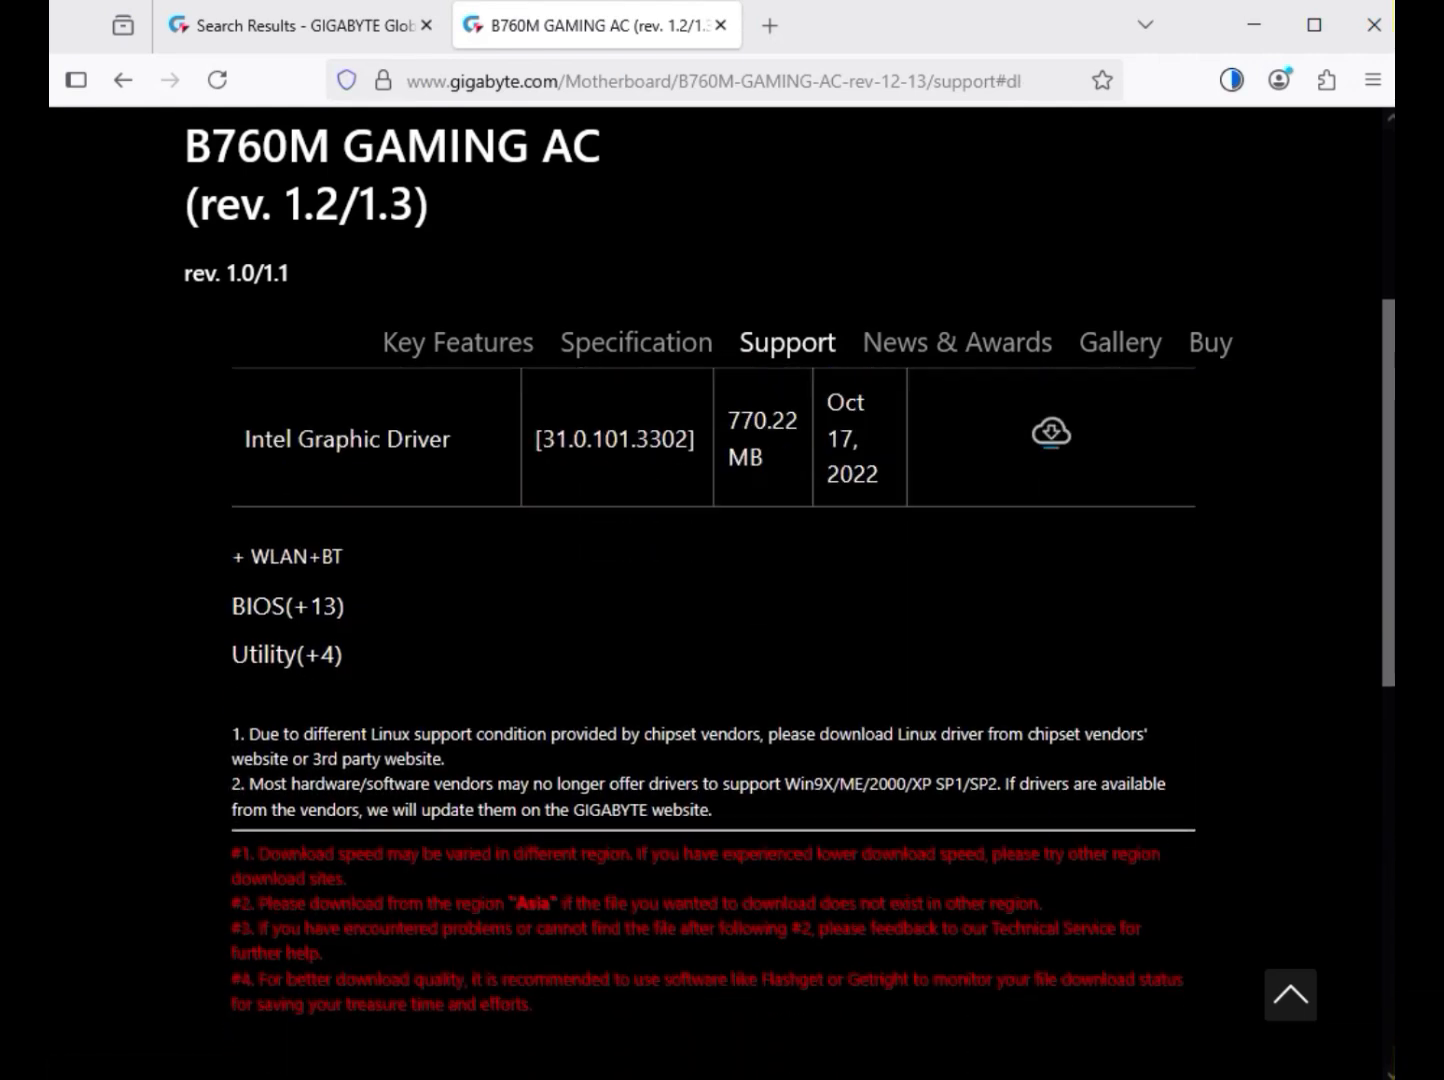
pyautogui.scroll(2, 712, 720)
pyautogui.moveTo(264, 705); pyautogui.dragTo(457, 705)
pyautogui.hotkey('ctrl', 't')
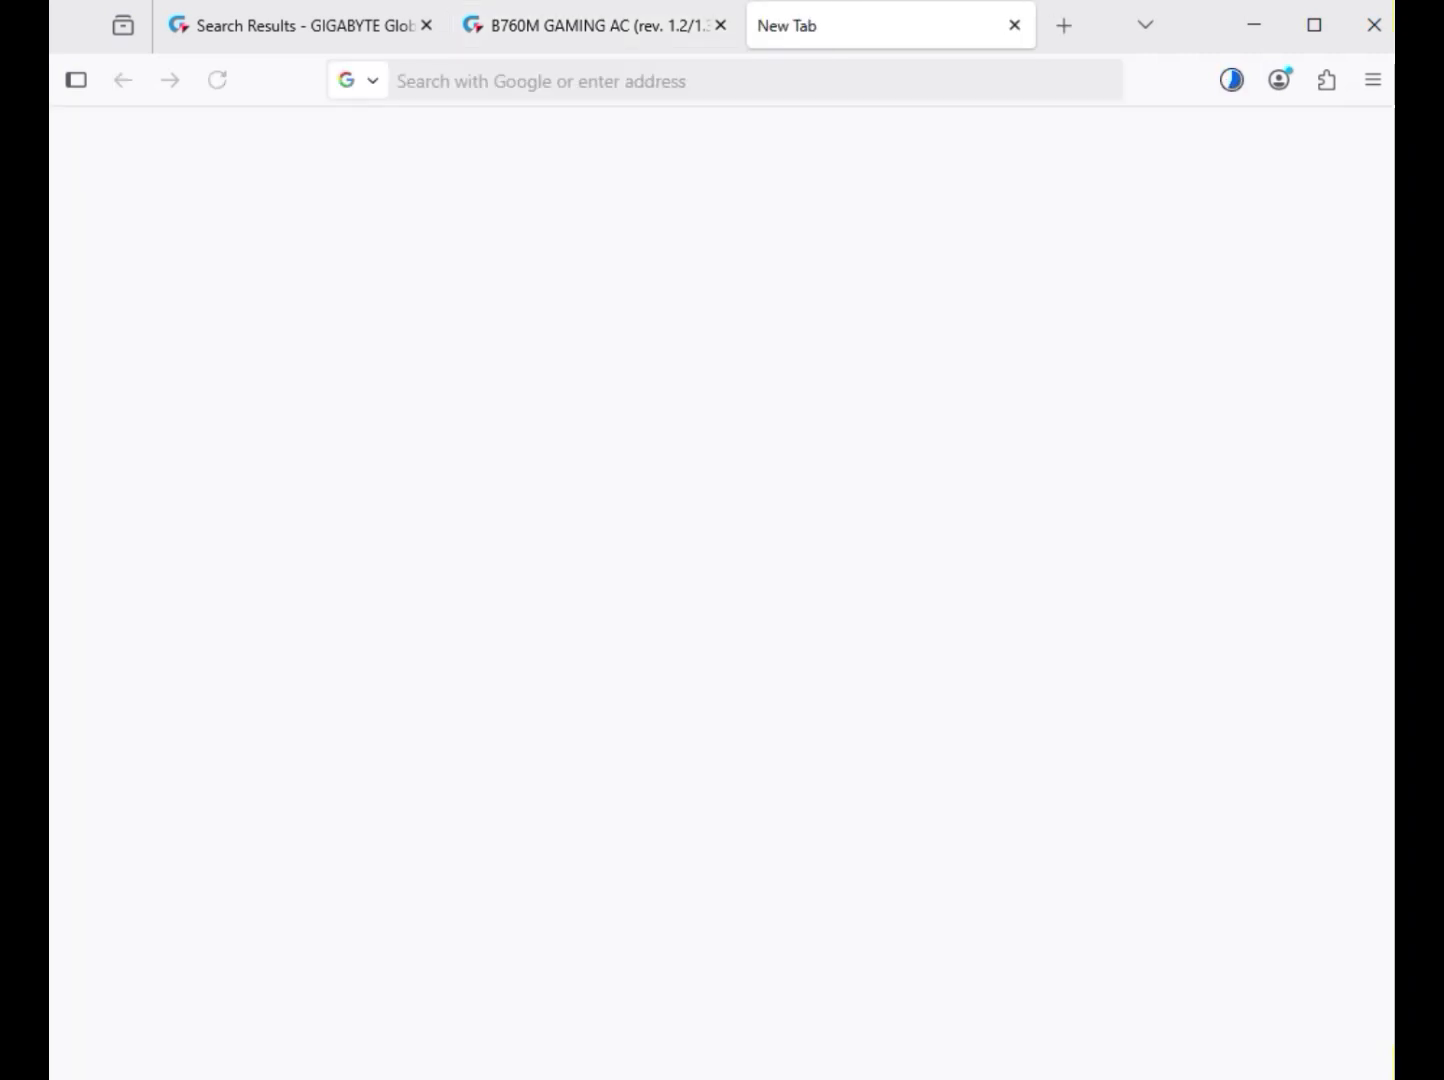
pyautogui.hotkey('ctrl', 'w')
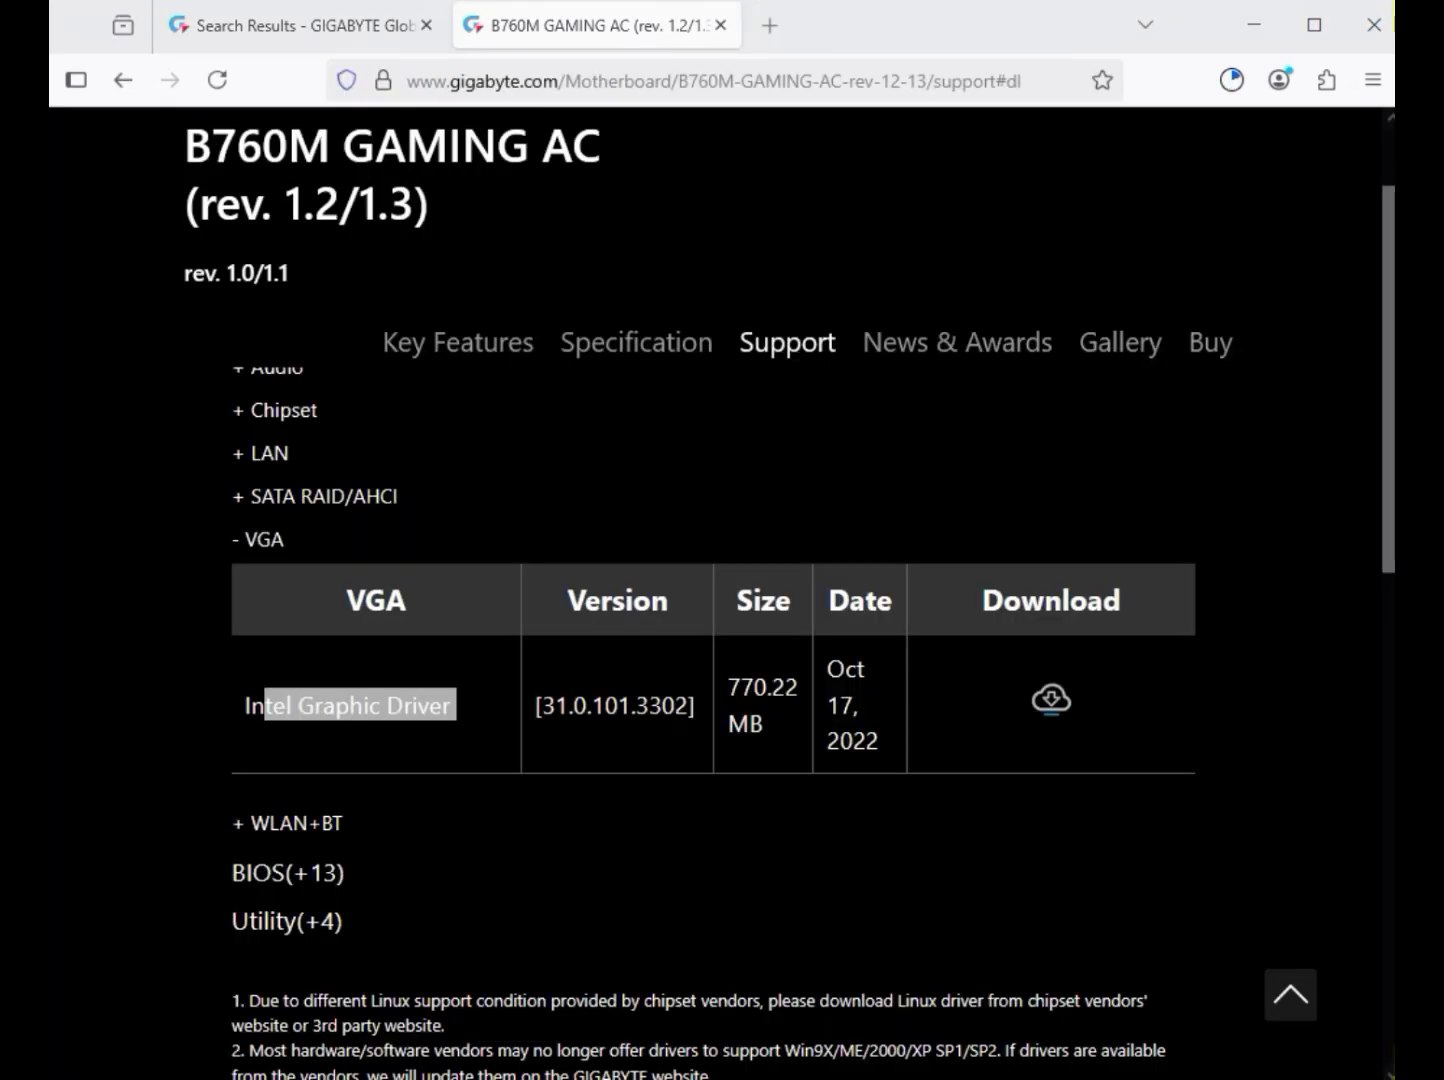
# Expand the WLAN+BT drivers and download Intel Bluetooth Driver 23.140.0.5 and Intel WIFI driver 23.130.0.6
pyautogui.click(290, 823)
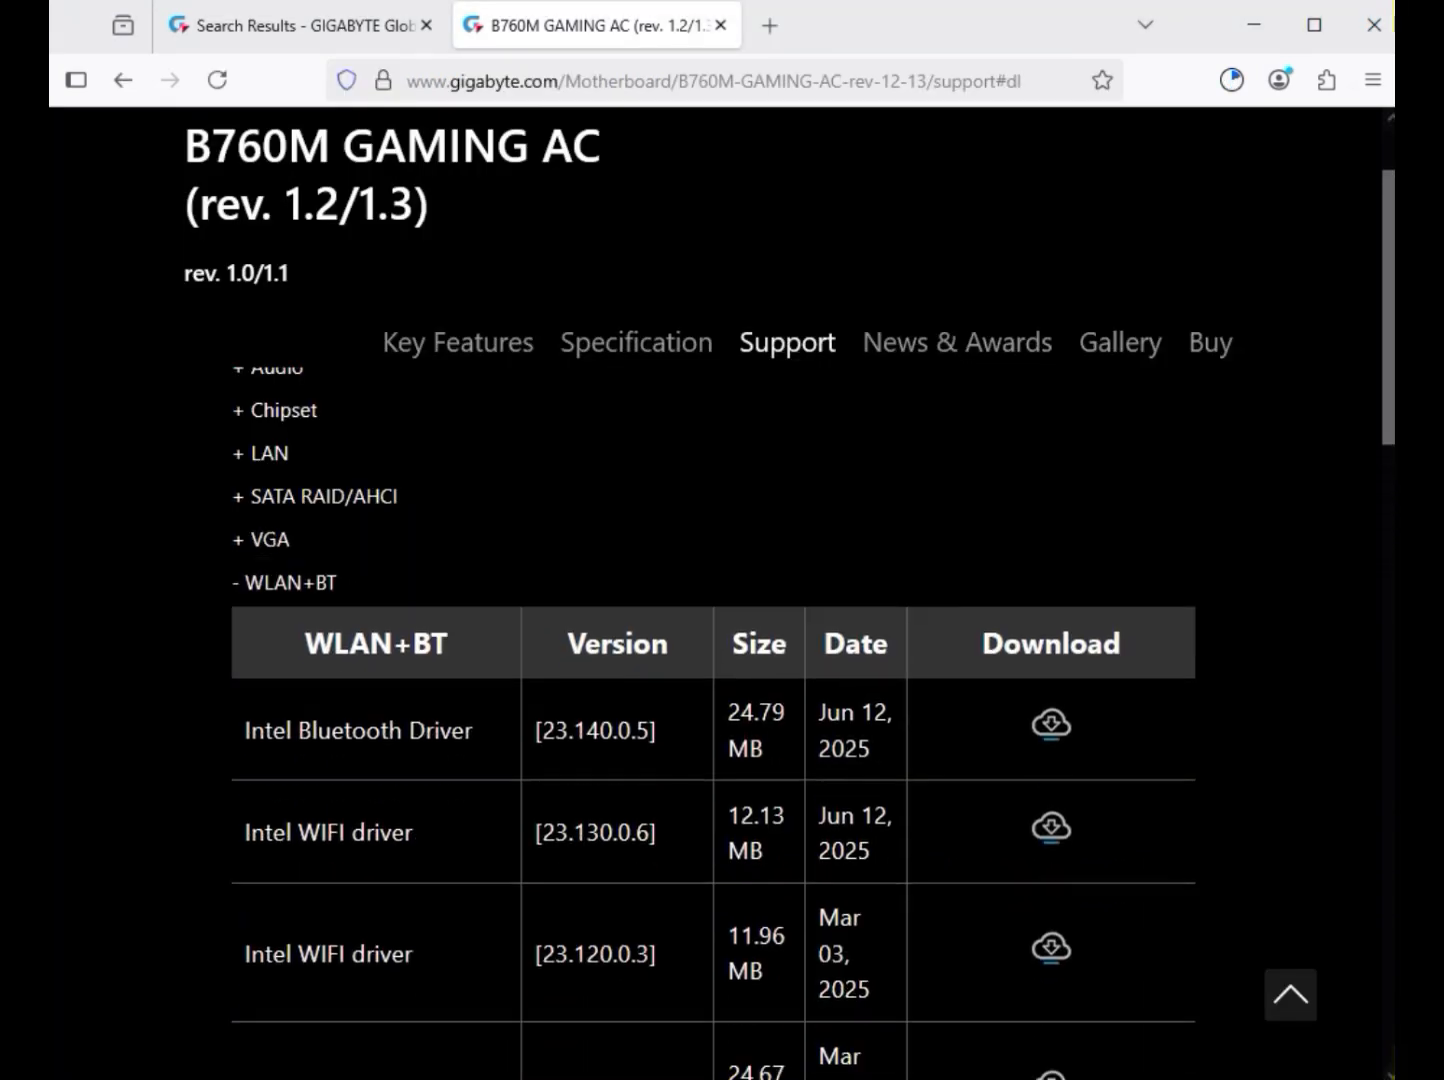
pyautogui.moveTo(298, 731); pyautogui.dragTo(474, 731)
pyautogui.moveTo(298, 832); pyautogui.dragTo(391, 832)
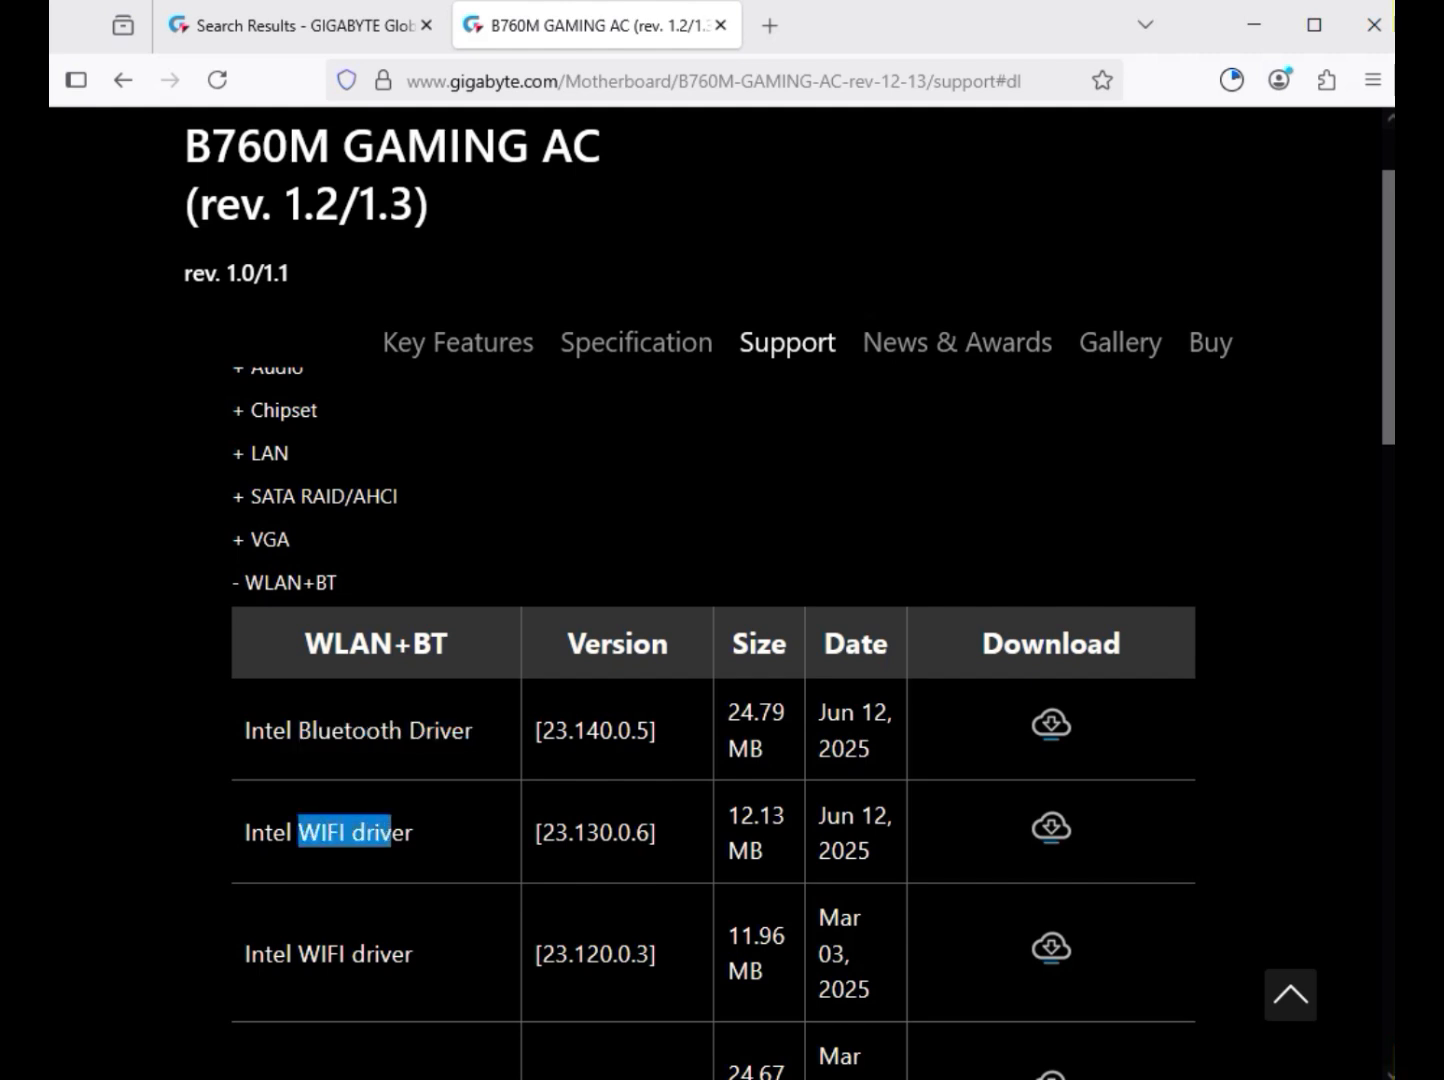
pyautogui.click(1051, 723)
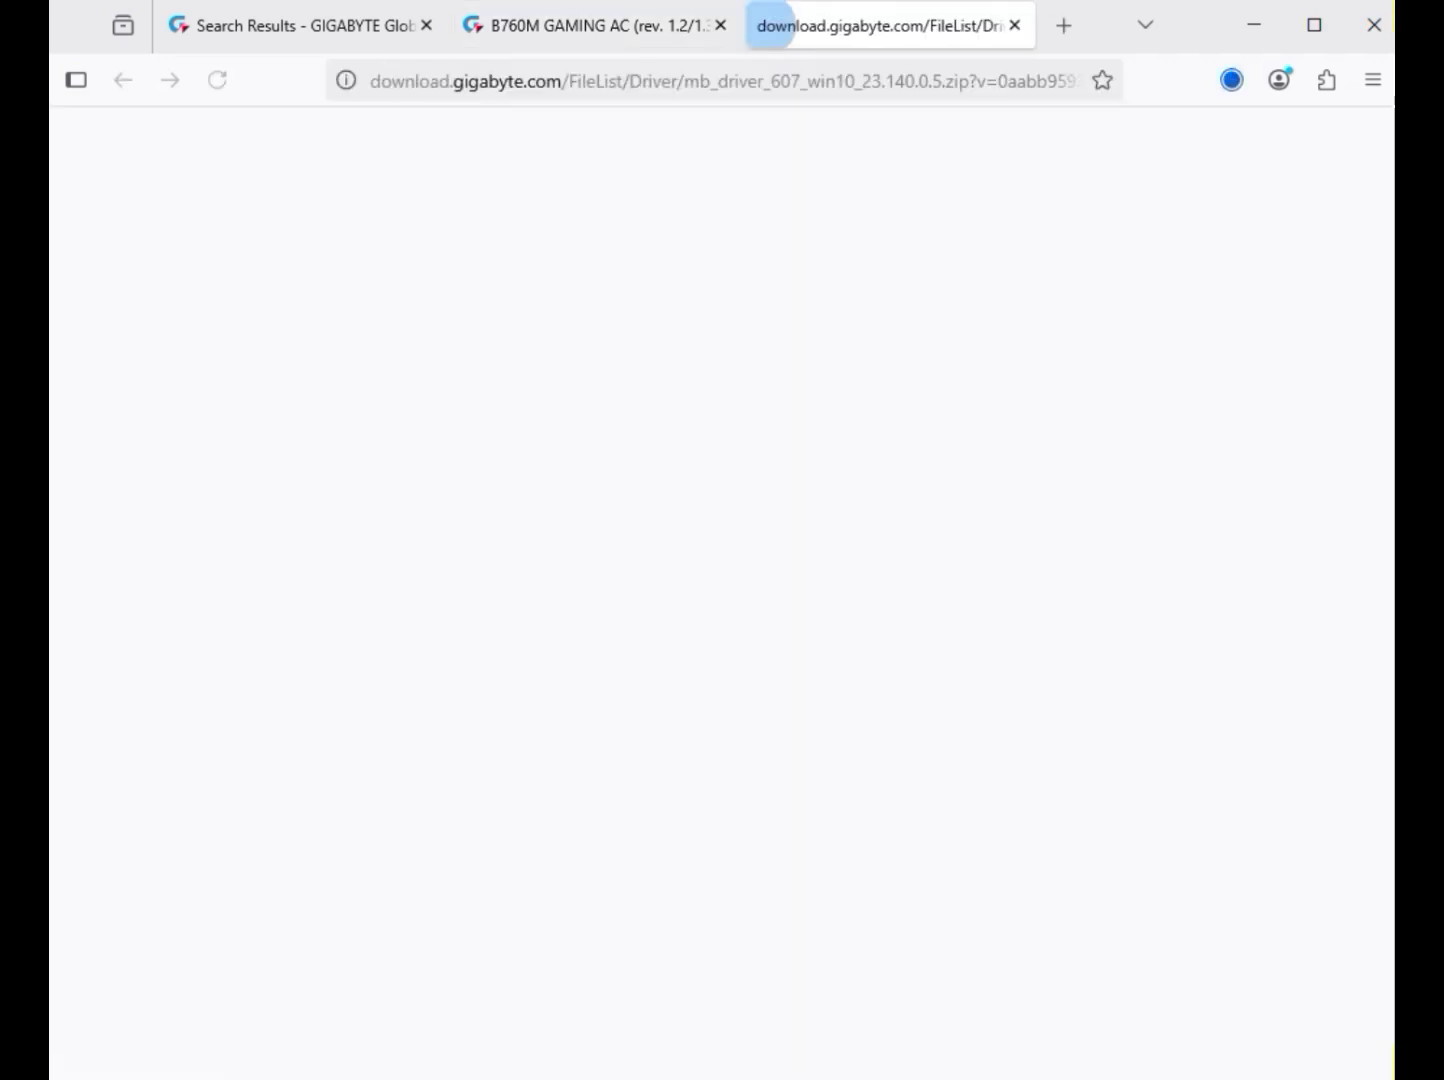
pyautogui.click(1051, 827)
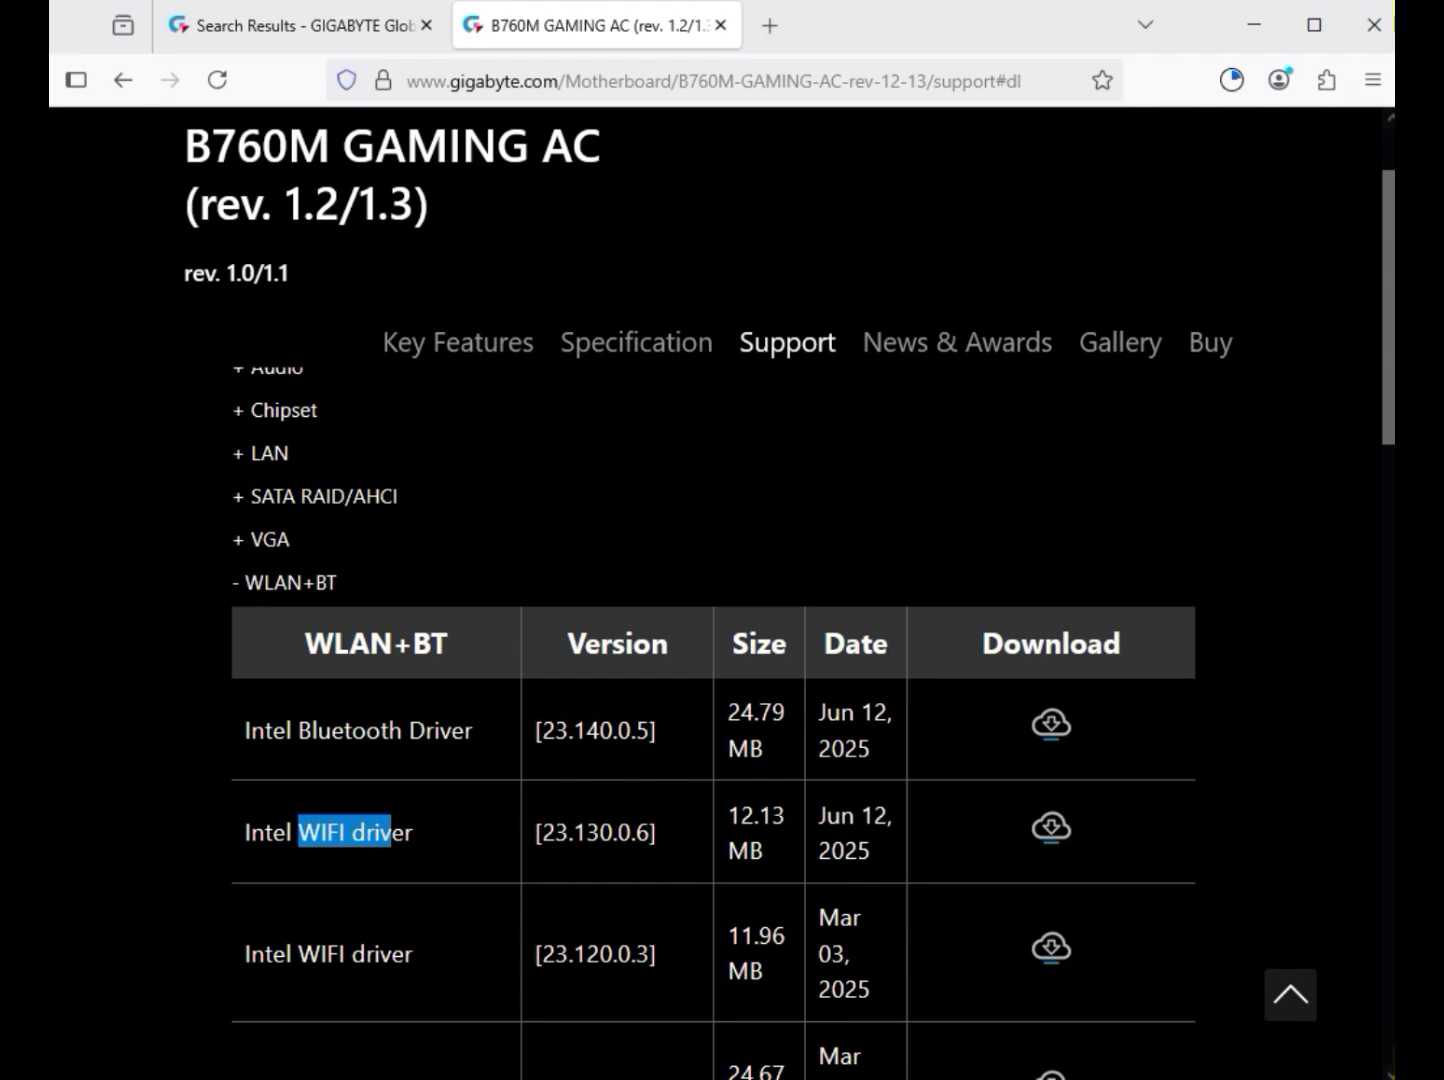
# Switch to the Downloads folder in File Explorer and check the downloaded driver files
pyautogui.click(1231, 80)
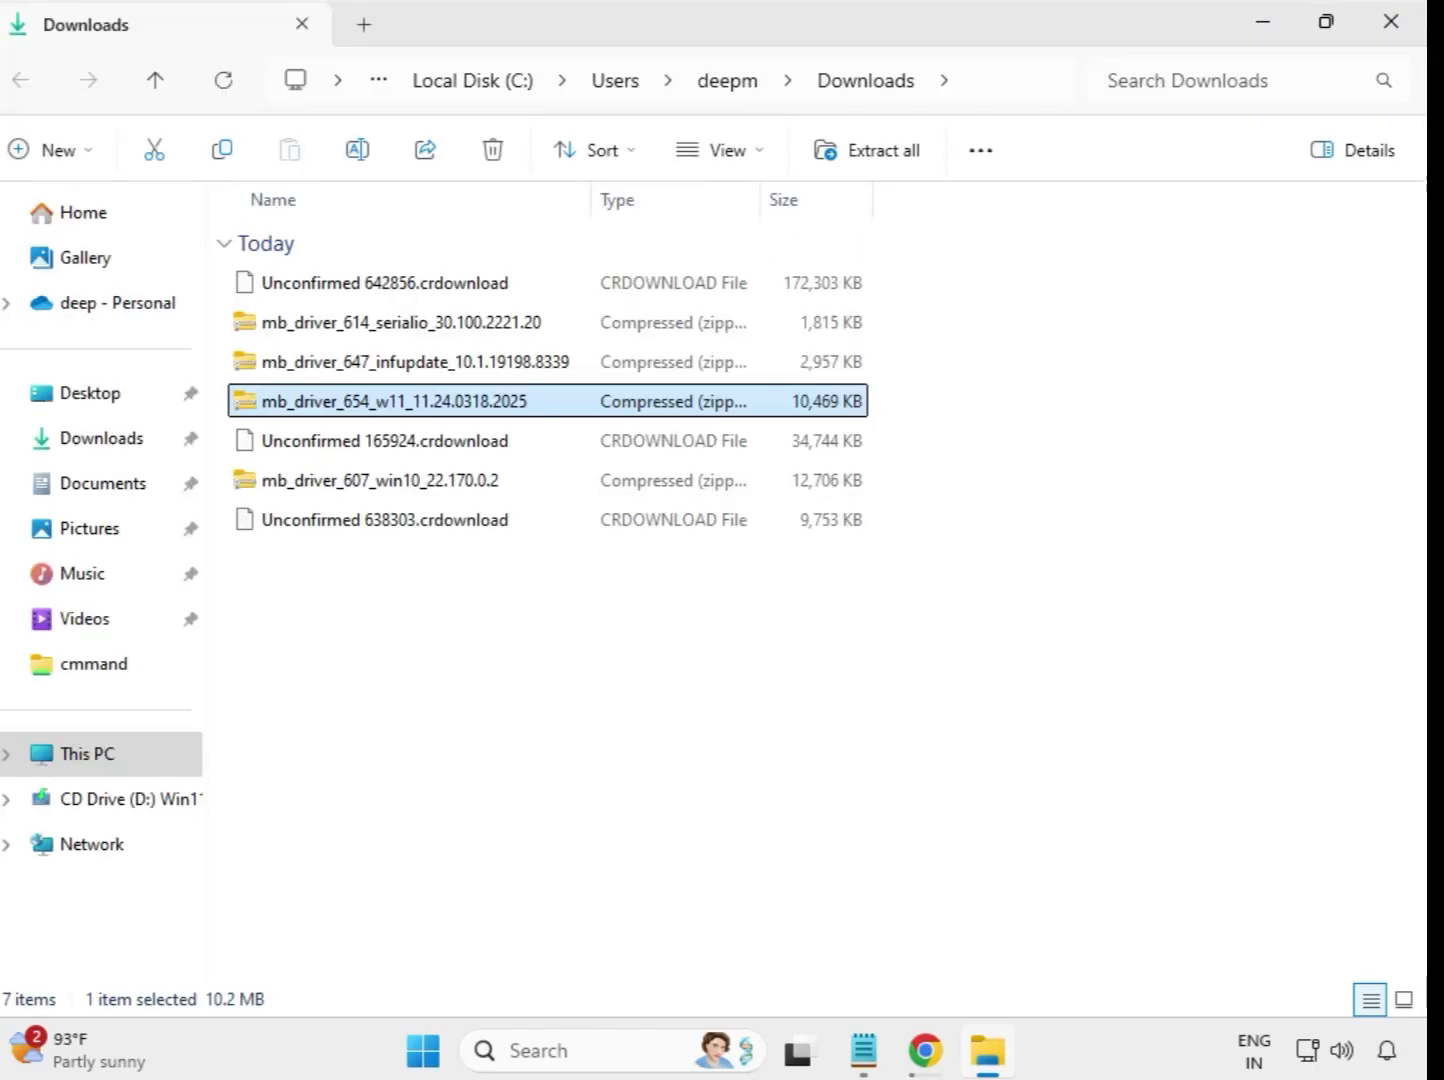
pyautogui.moveTo(528, 640); pyautogui.dragTo(491, 284)
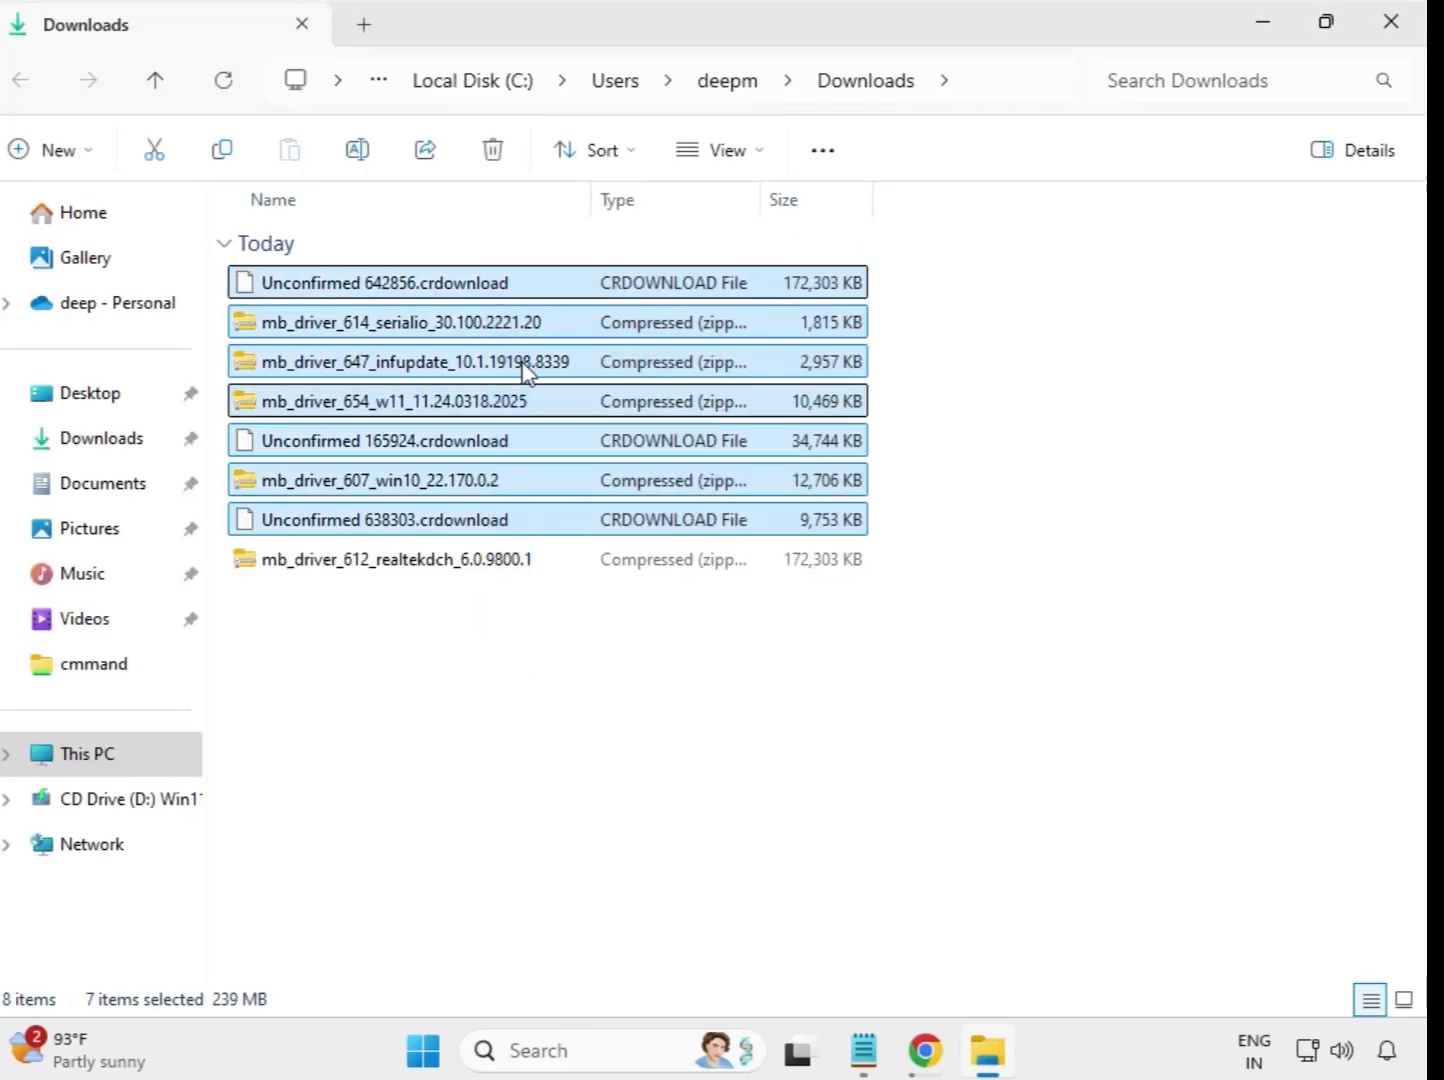
pyautogui.click(778, 674)
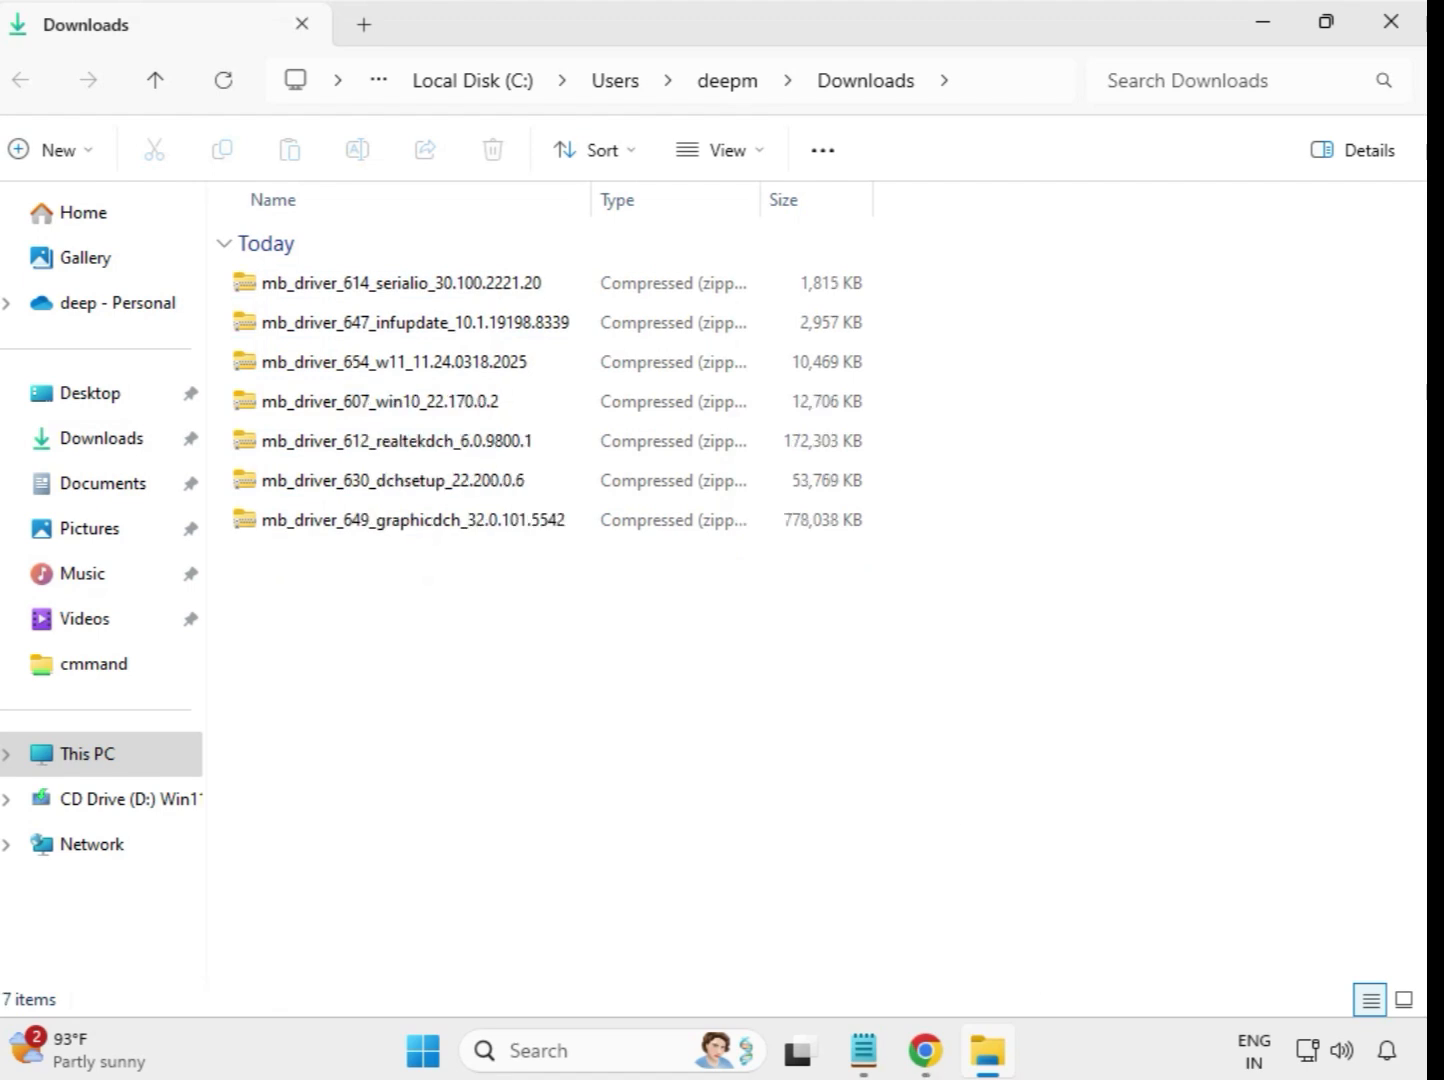
# Extract the mb_driver_614_serialio_30.100.2221.20 archive to its default folder in Downloads, close the extracted-files window and select the new folder
pyautogui.click(372, 296)
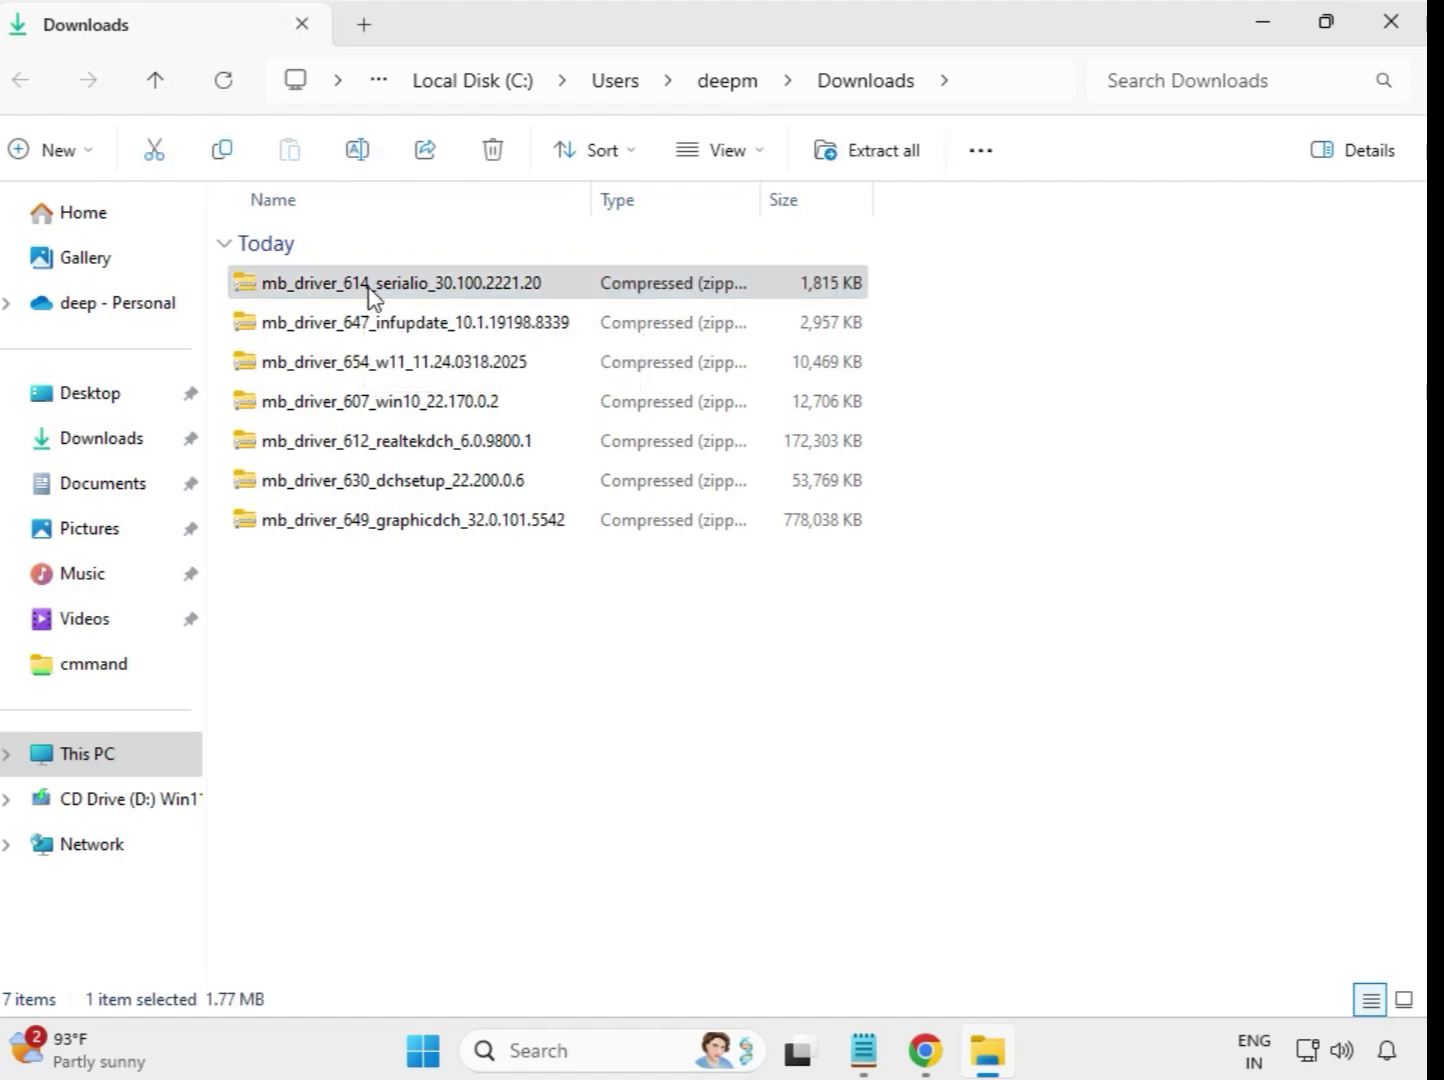
pyautogui.rightClick(371, 295)
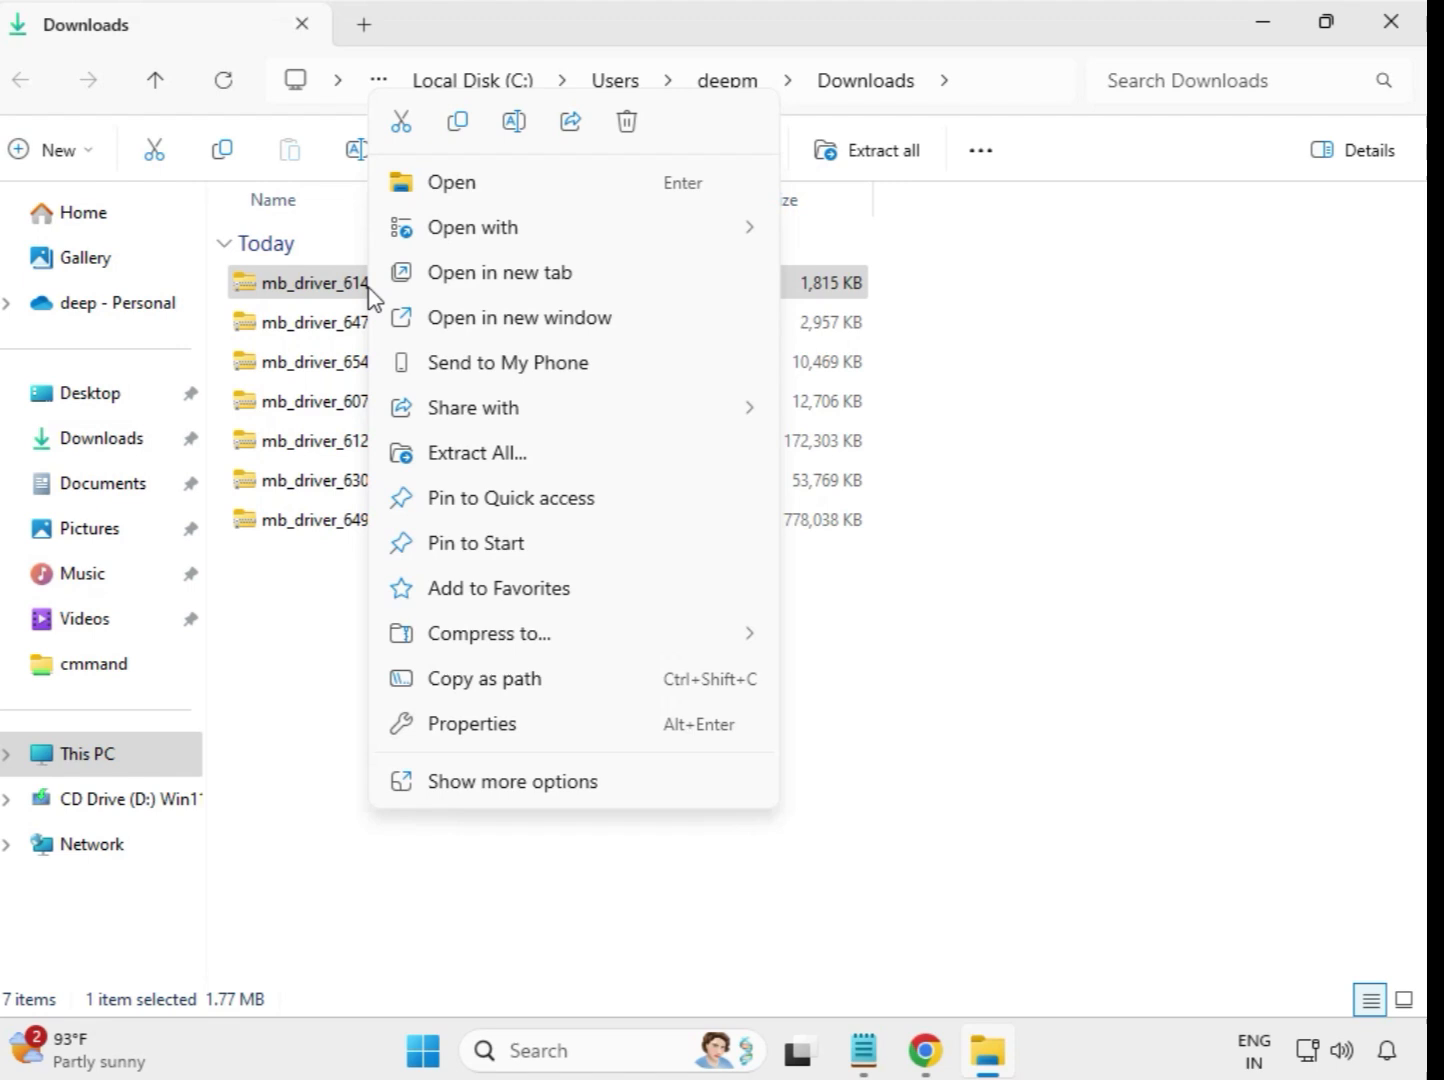
pyautogui.click(487, 465)
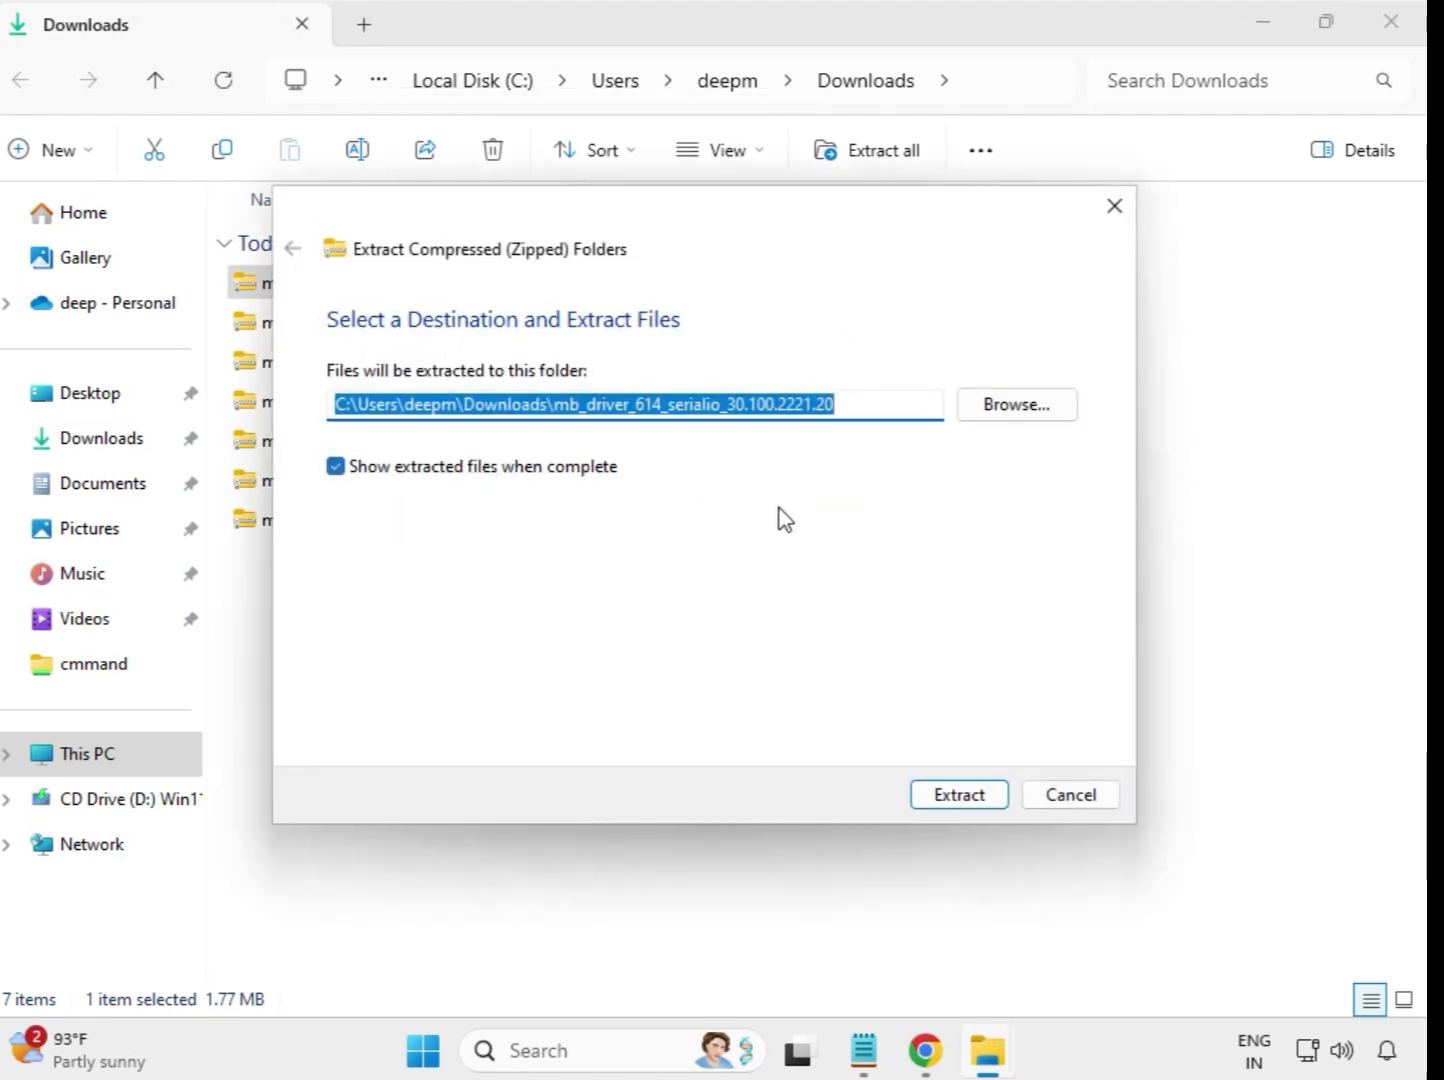
pyautogui.click(972, 796)
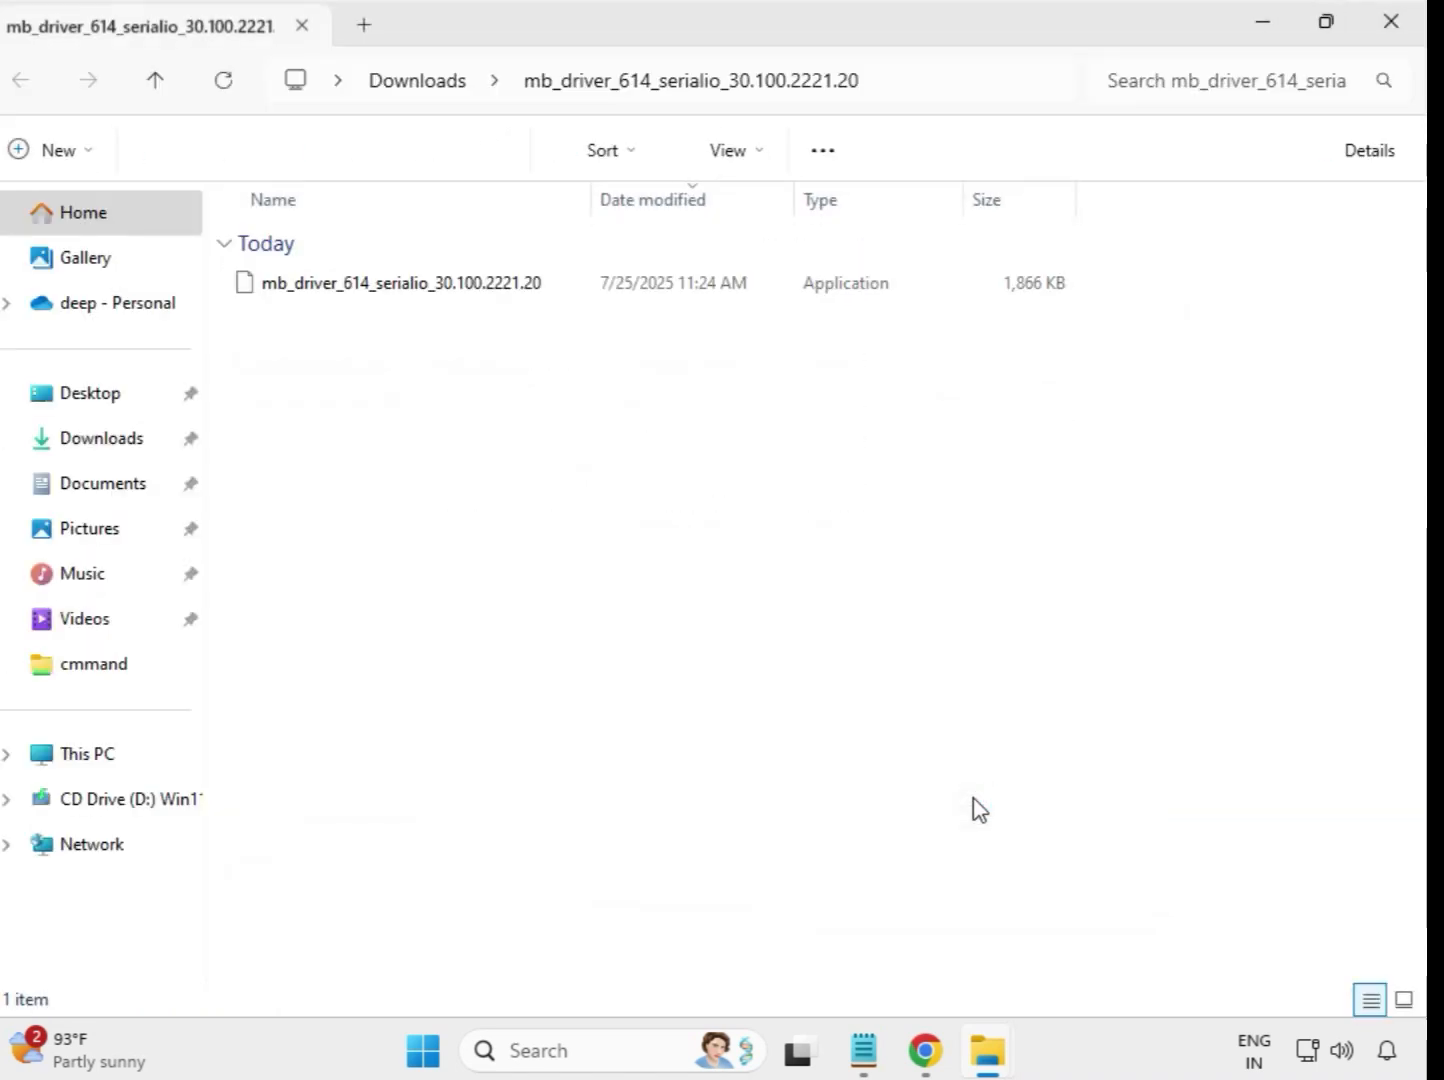
pyautogui.click(1397, 35)
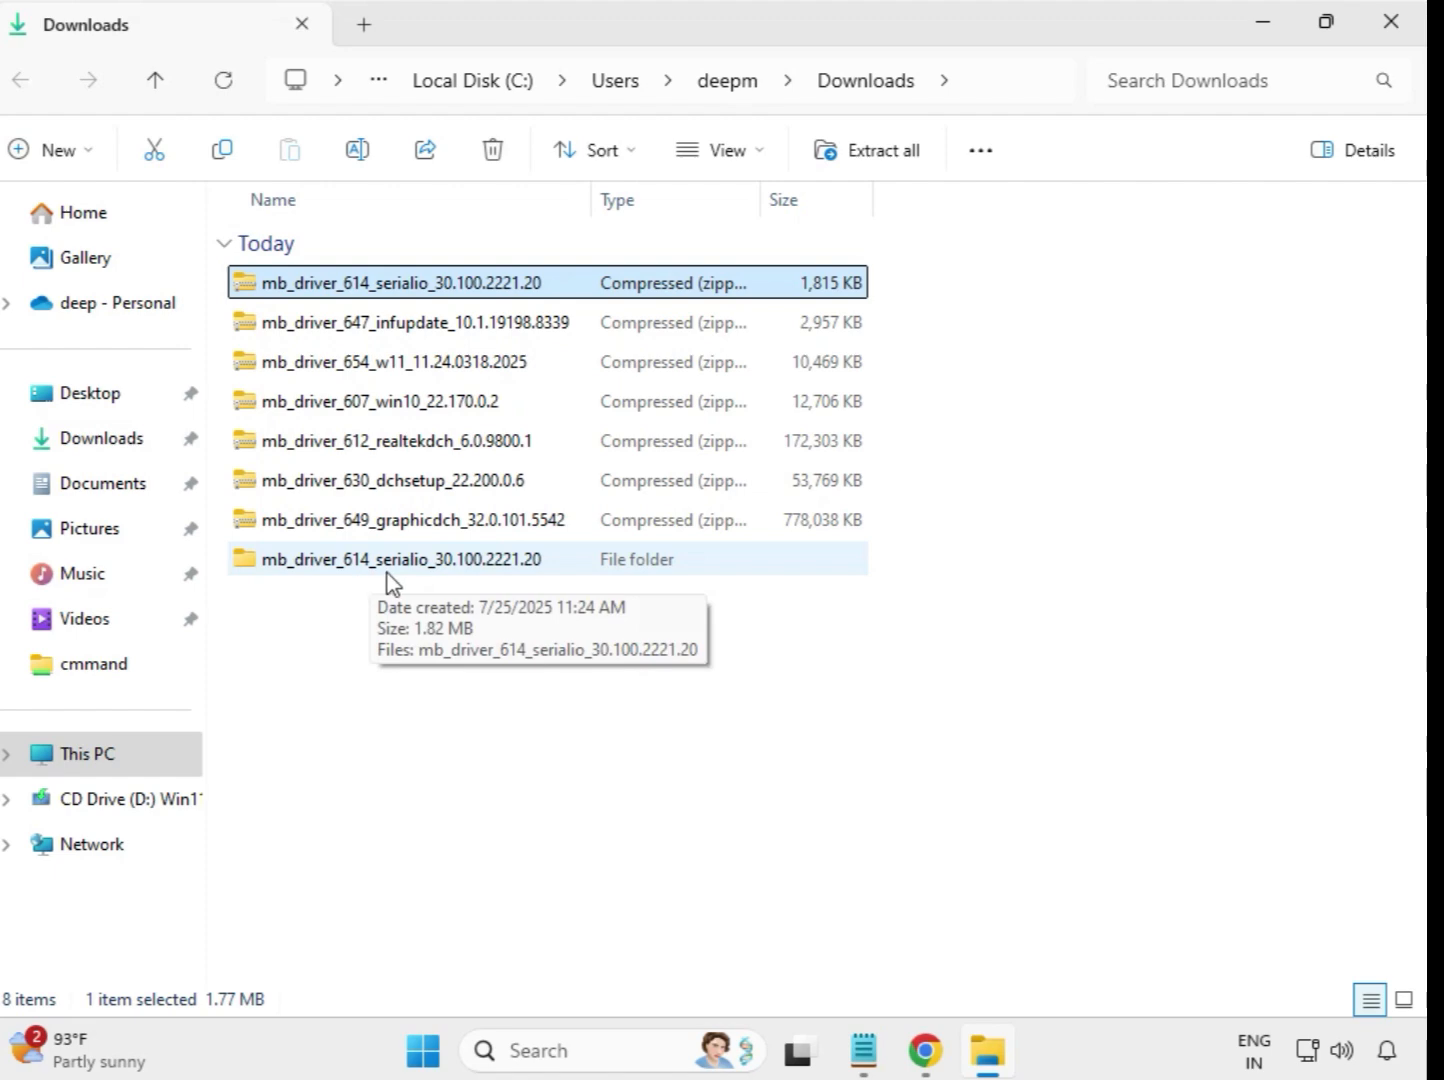
pyautogui.click(289, 564)
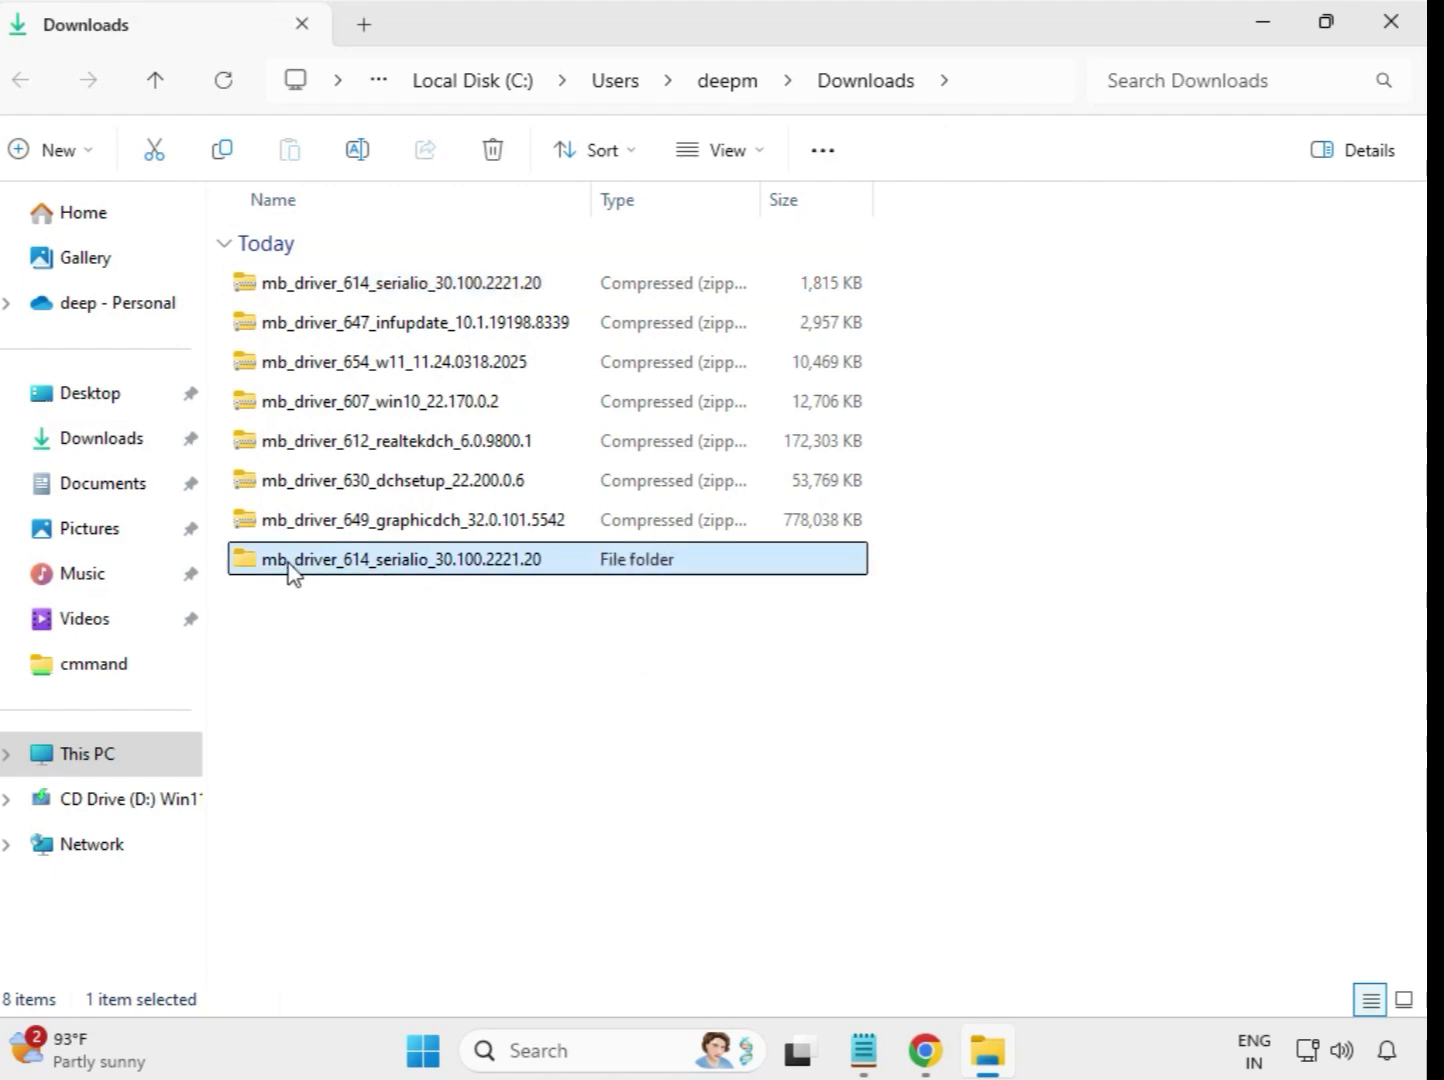
# Extract the mb_driver_647_infupdate_10.1.19198.8339 archive into Downloads and close the window showing the extracted files
pyautogui.click(379, 336)
pyautogui.rightClick(375, 324)
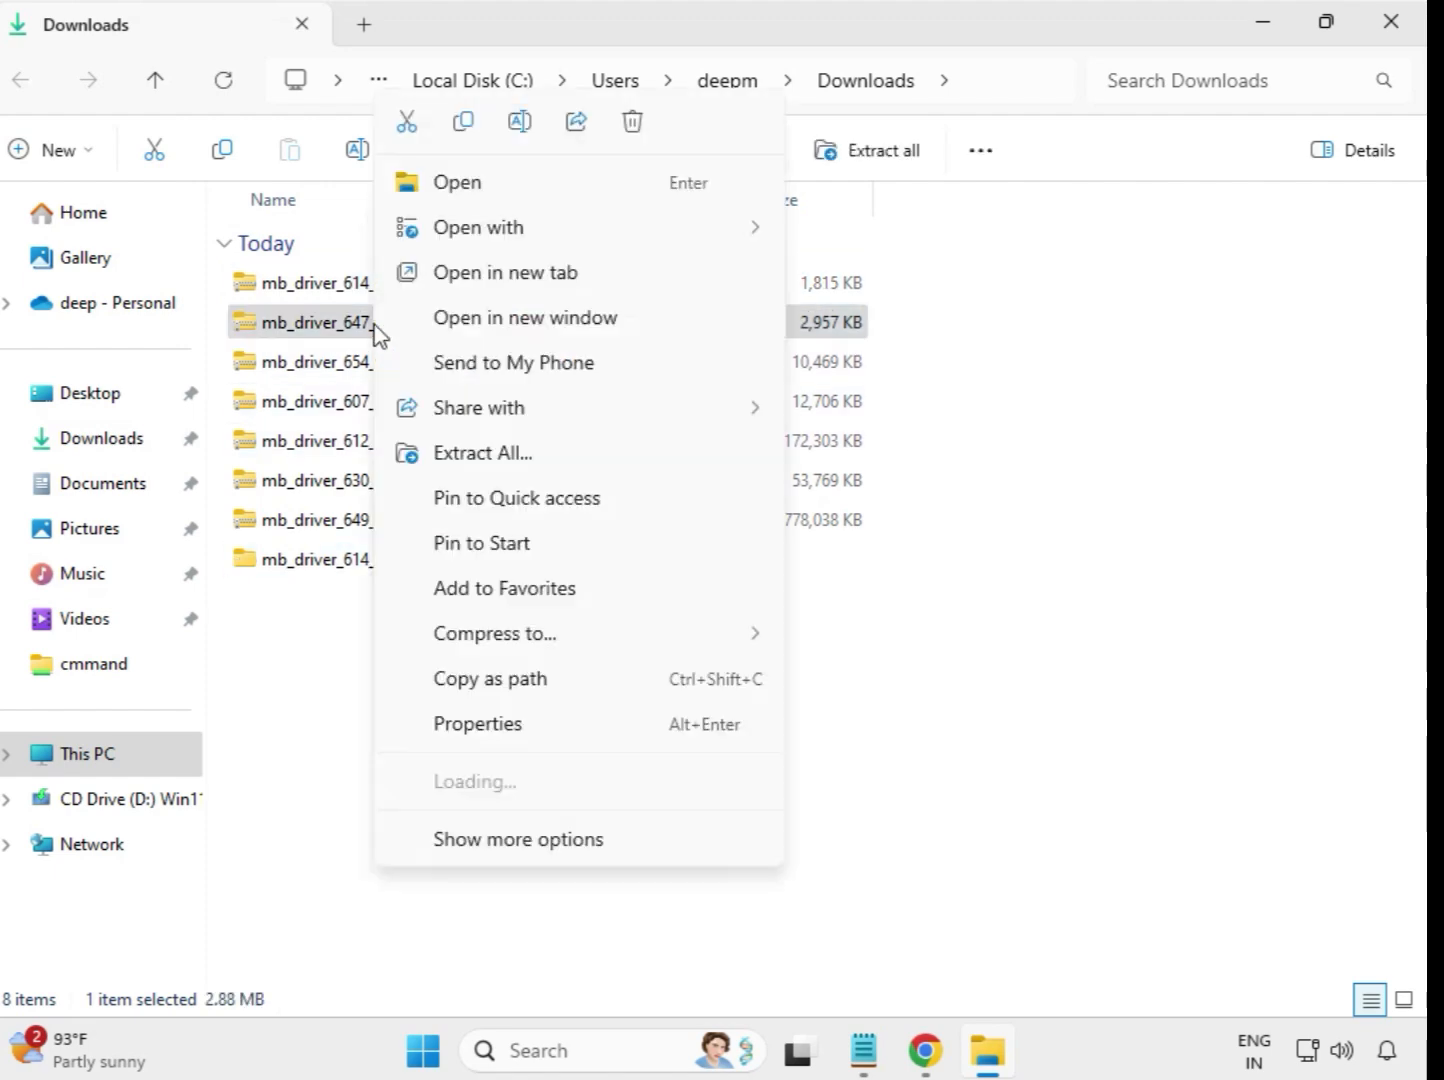
pyautogui.click(489, 463)
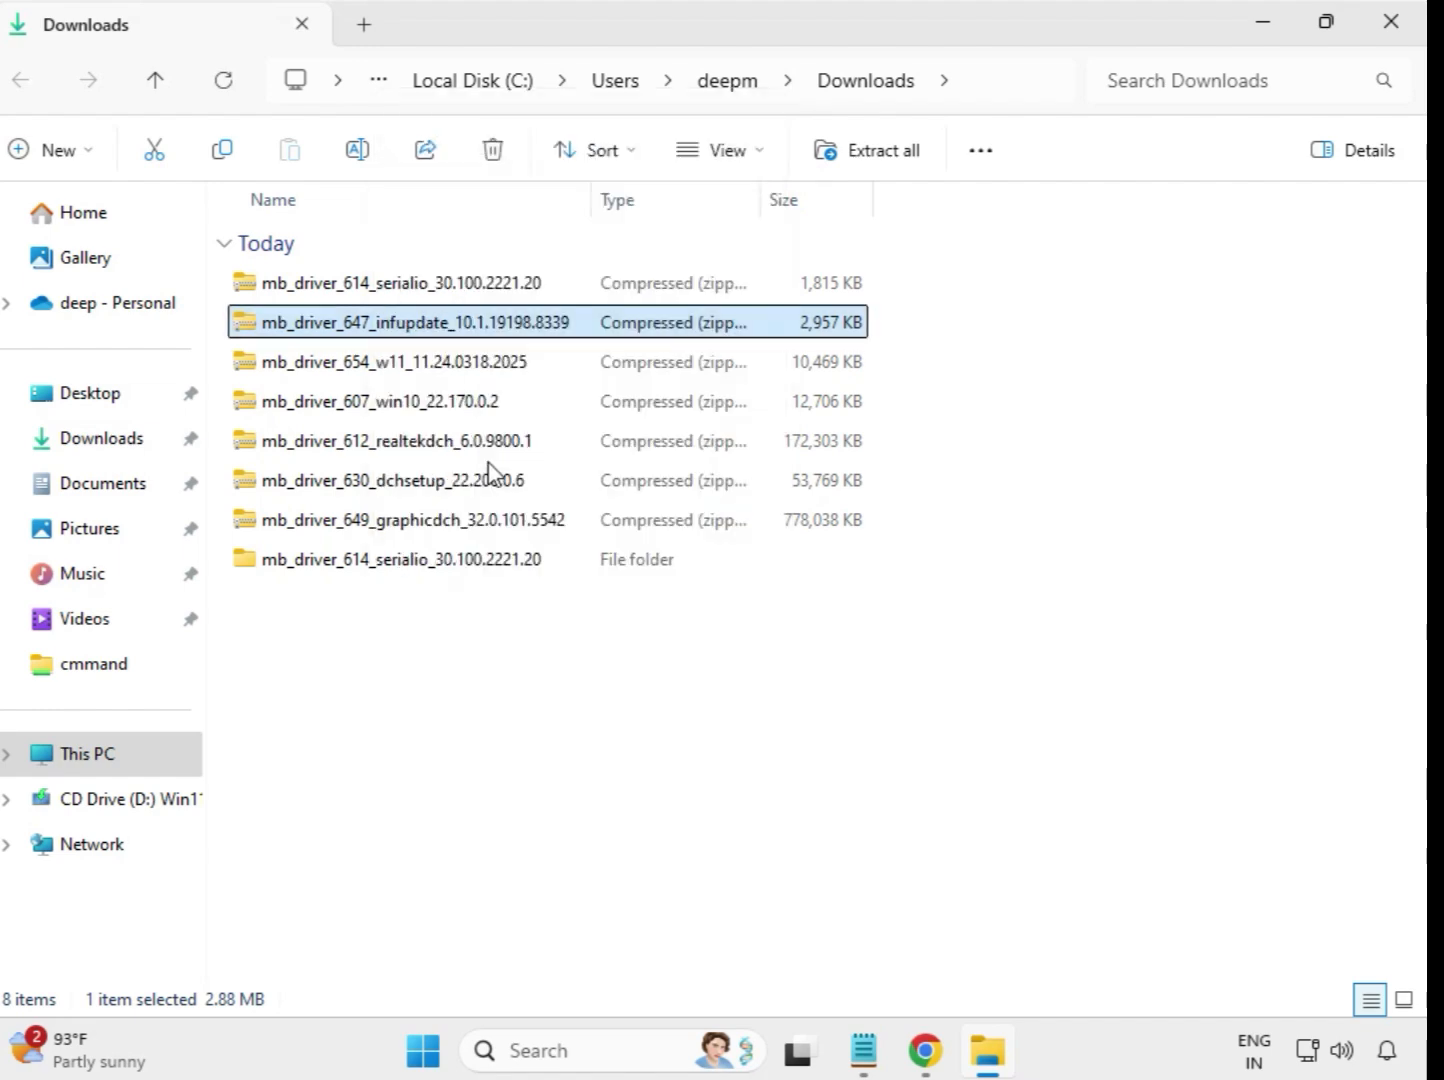
pyautogui.click(936, 806)
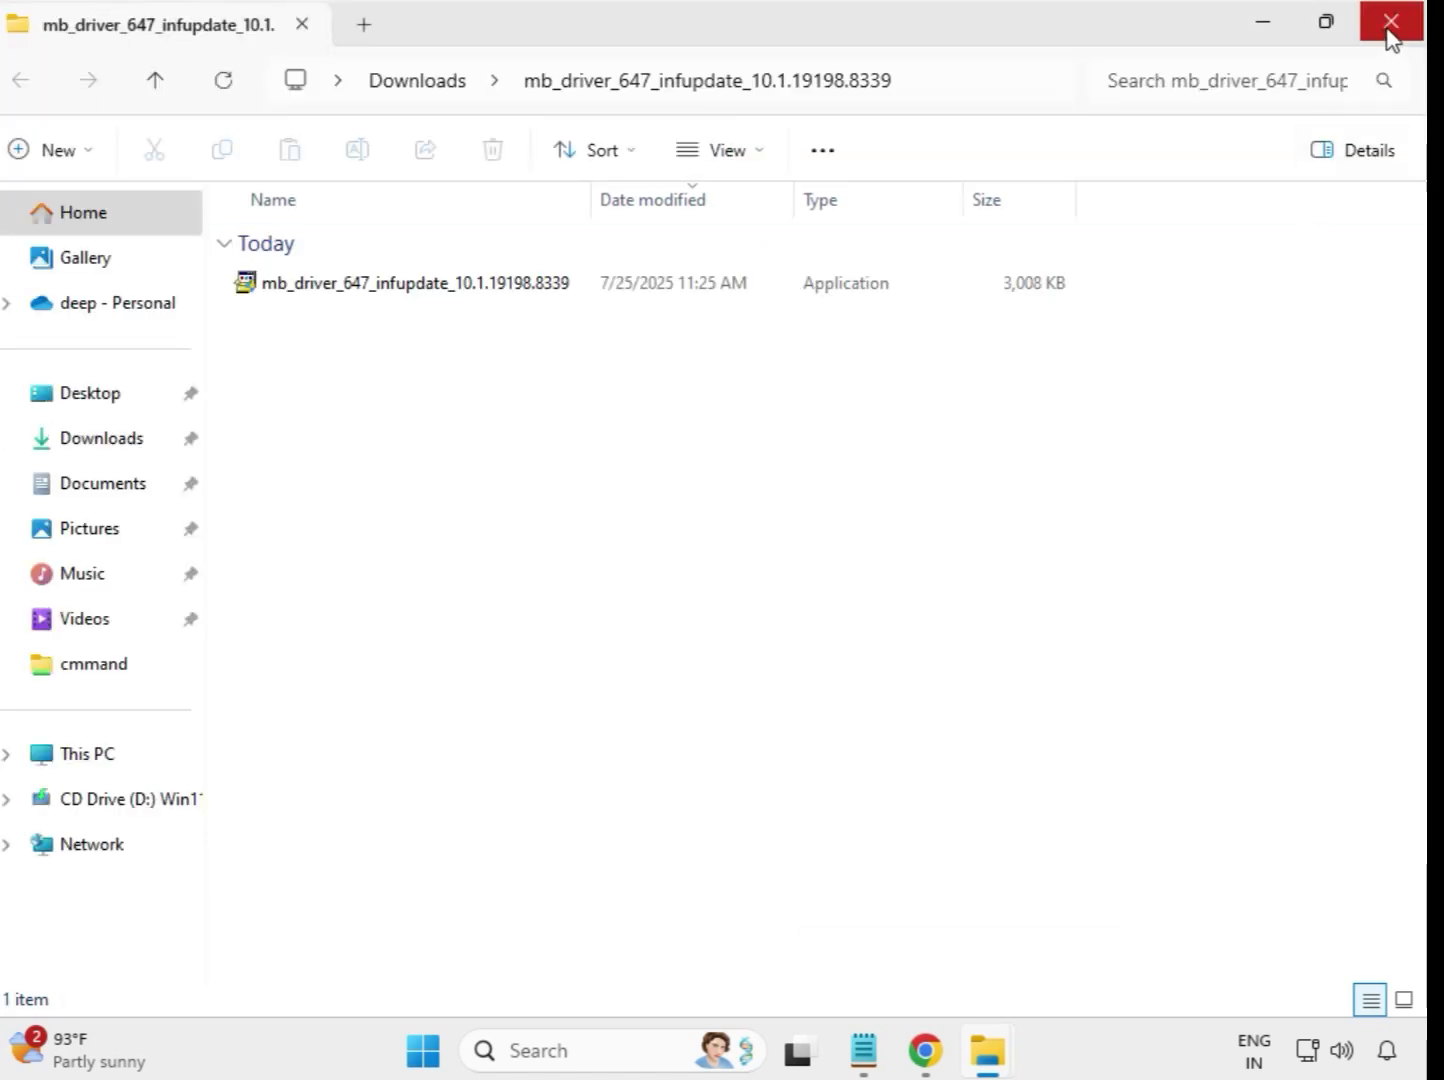
pyautogui.click(1390, 30)
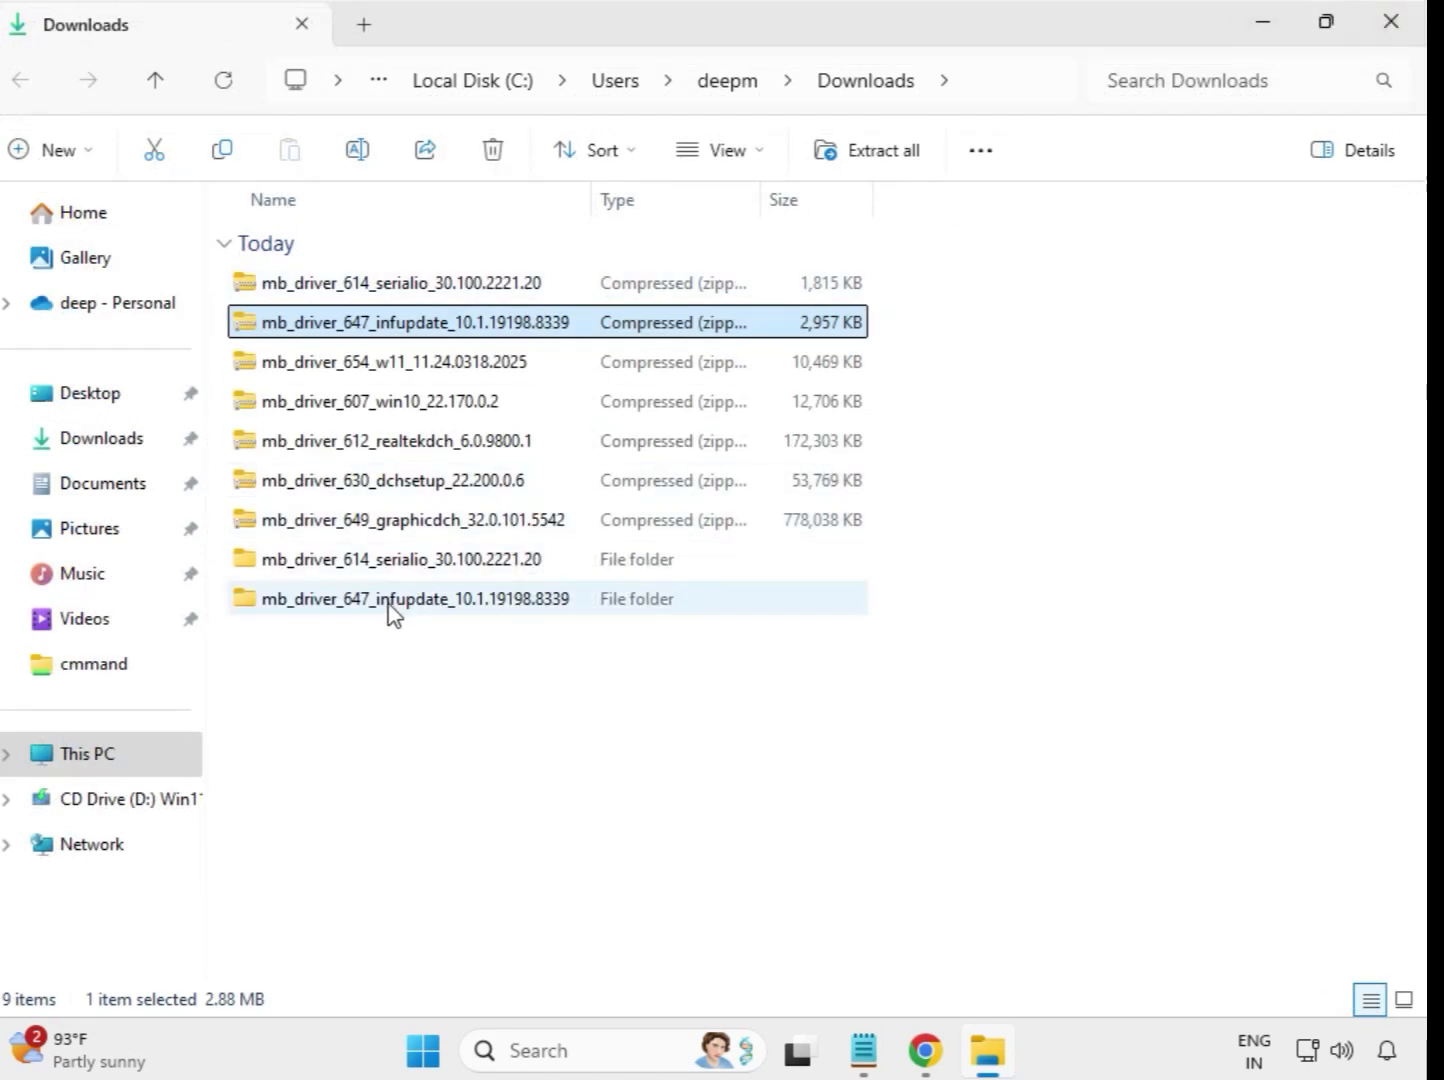
# Extract the mb_driver_654_w11_11.24.0318.2025 archive into Downloads and close the window showing the extracted files
pyautogui.click(368, 372)
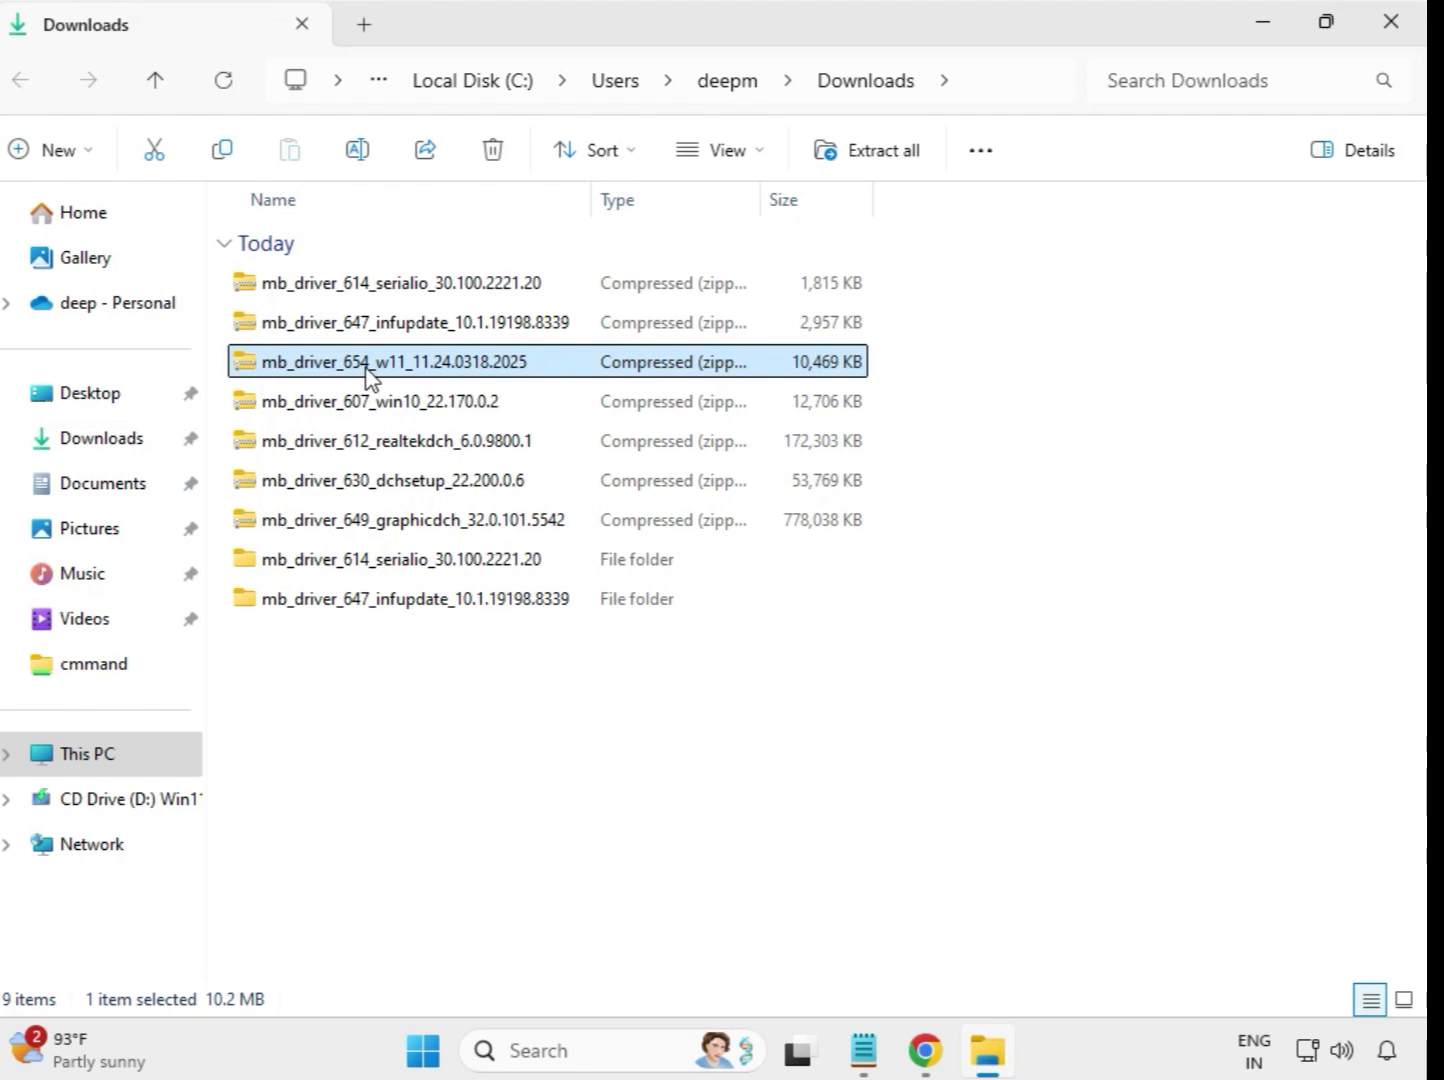
pyautogui.rightClick(367, 377)
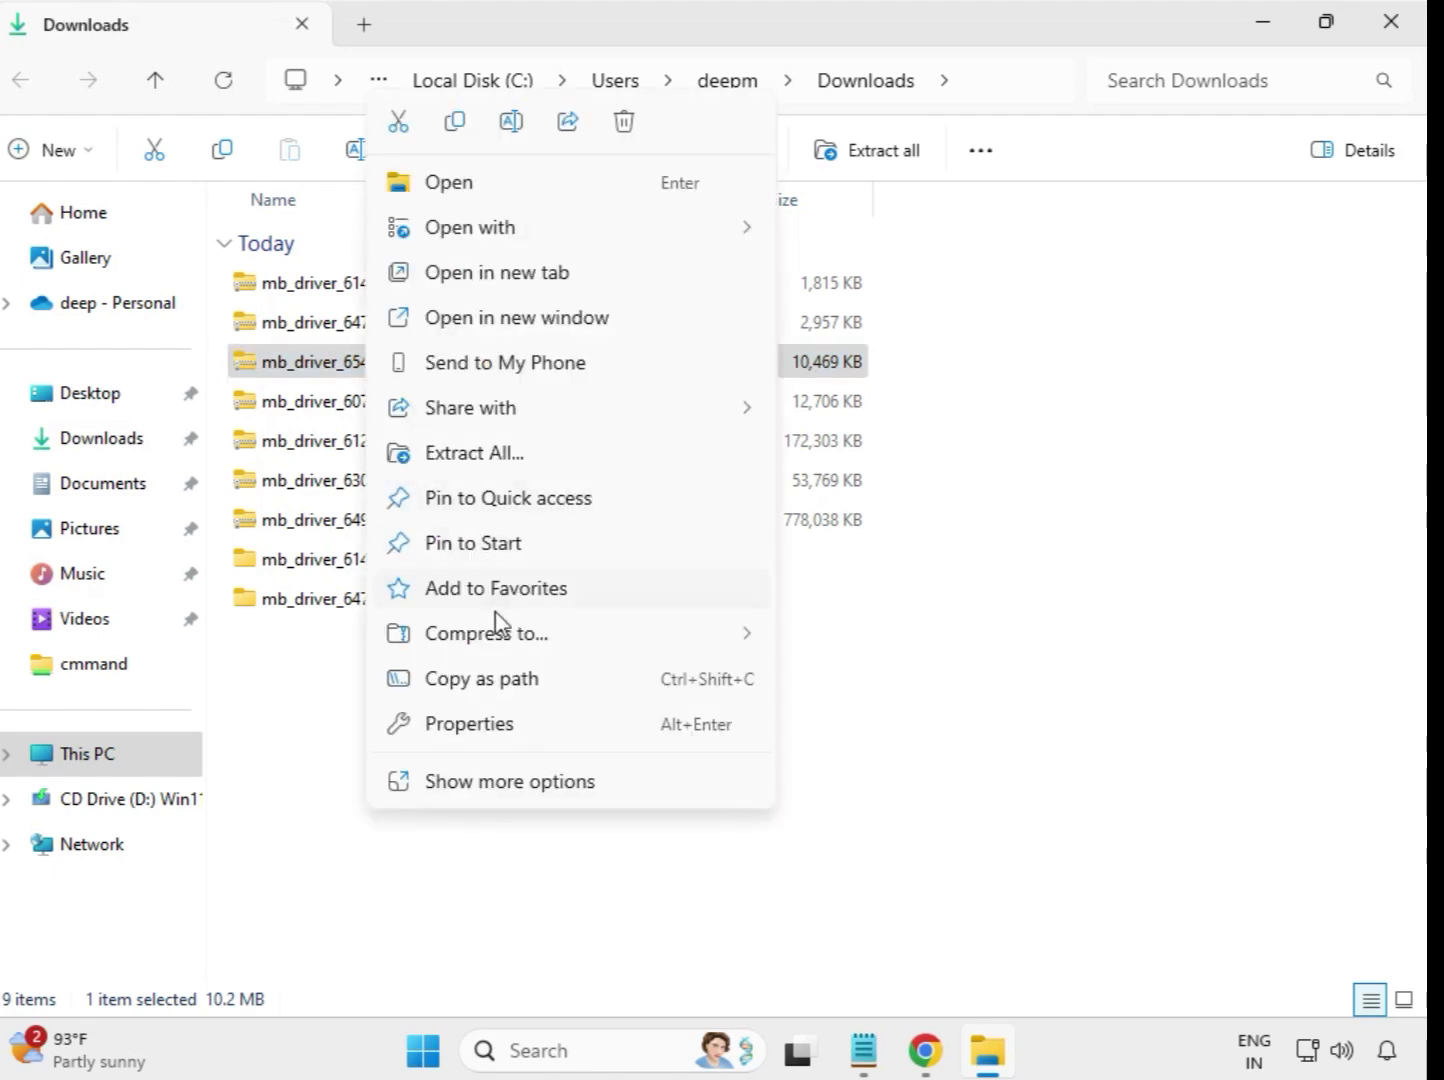
pyautogui.click(490, 454)
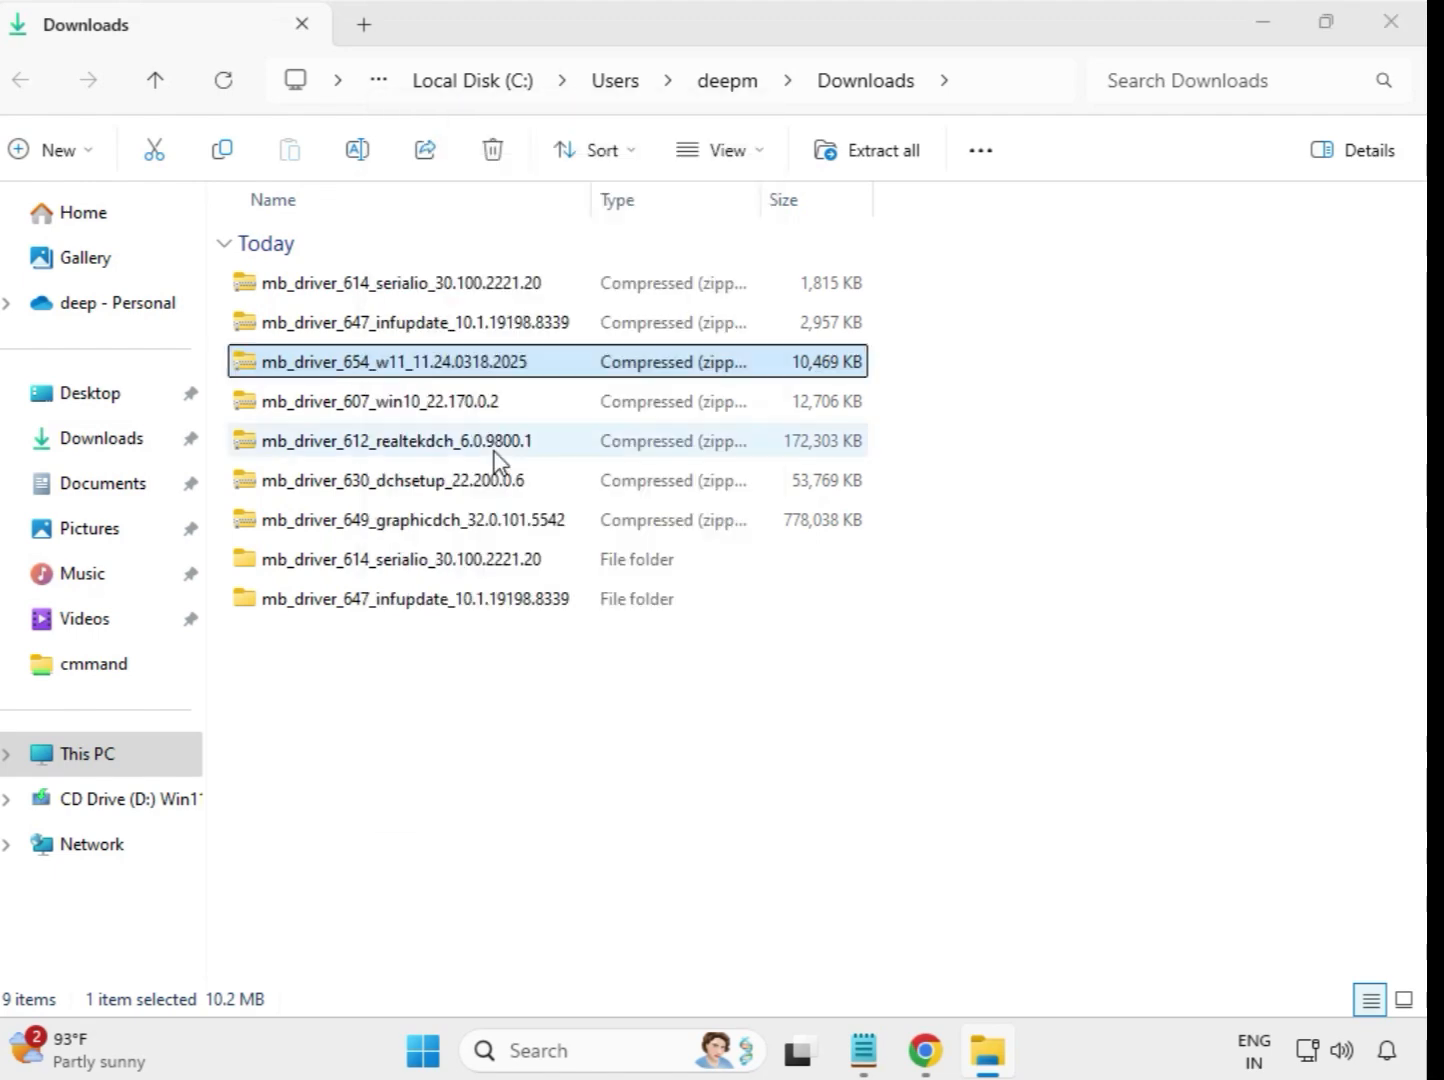
pyautogui.click(940, 795)
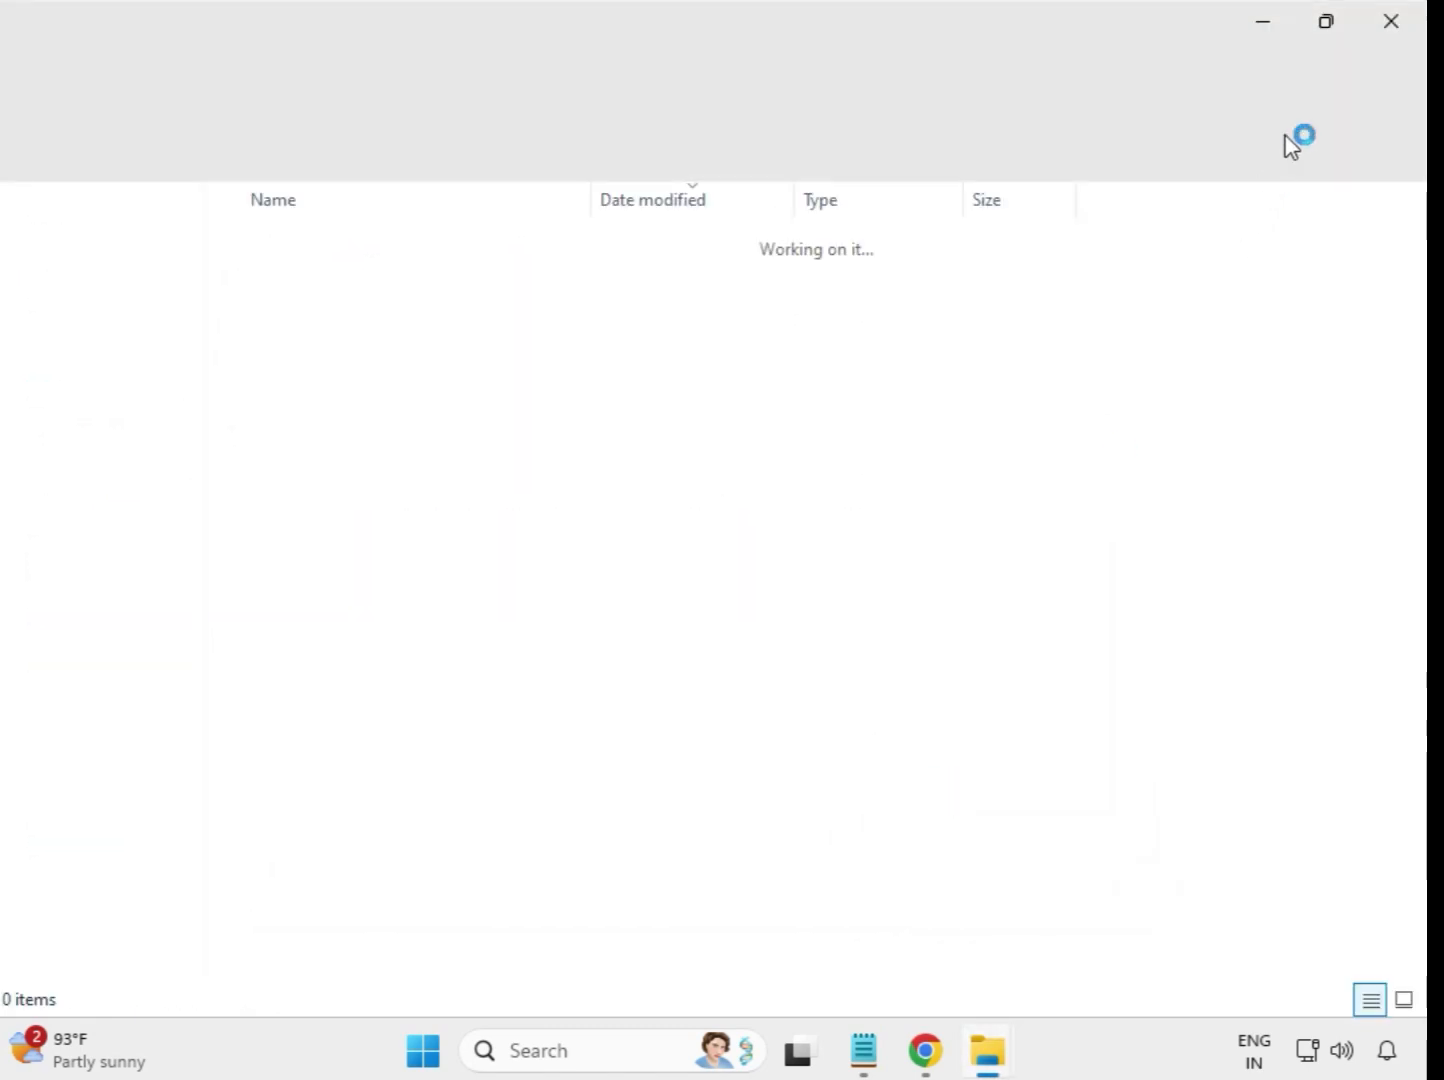
pyautogui.click(1400, 28)
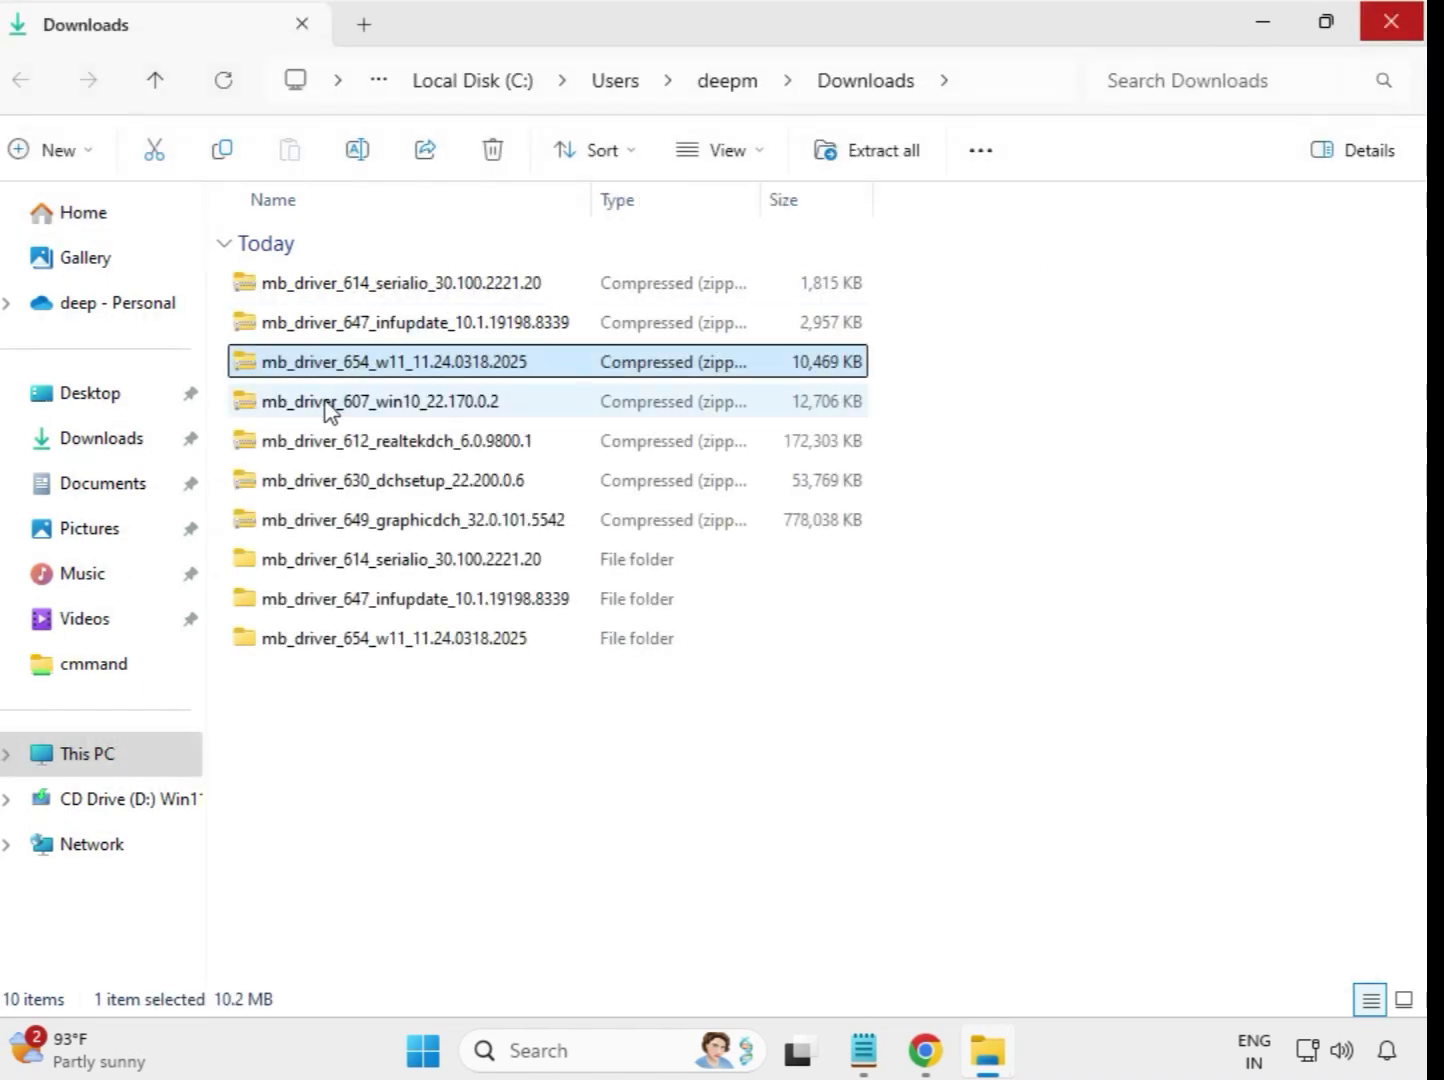
# Extract the mb_driver_607_win10_22.170.0.2 archive to its default folder in Downloads and close the extracted-files window
pyautogui.click(329, 410)
pyautogui.rightClick(329, 410)
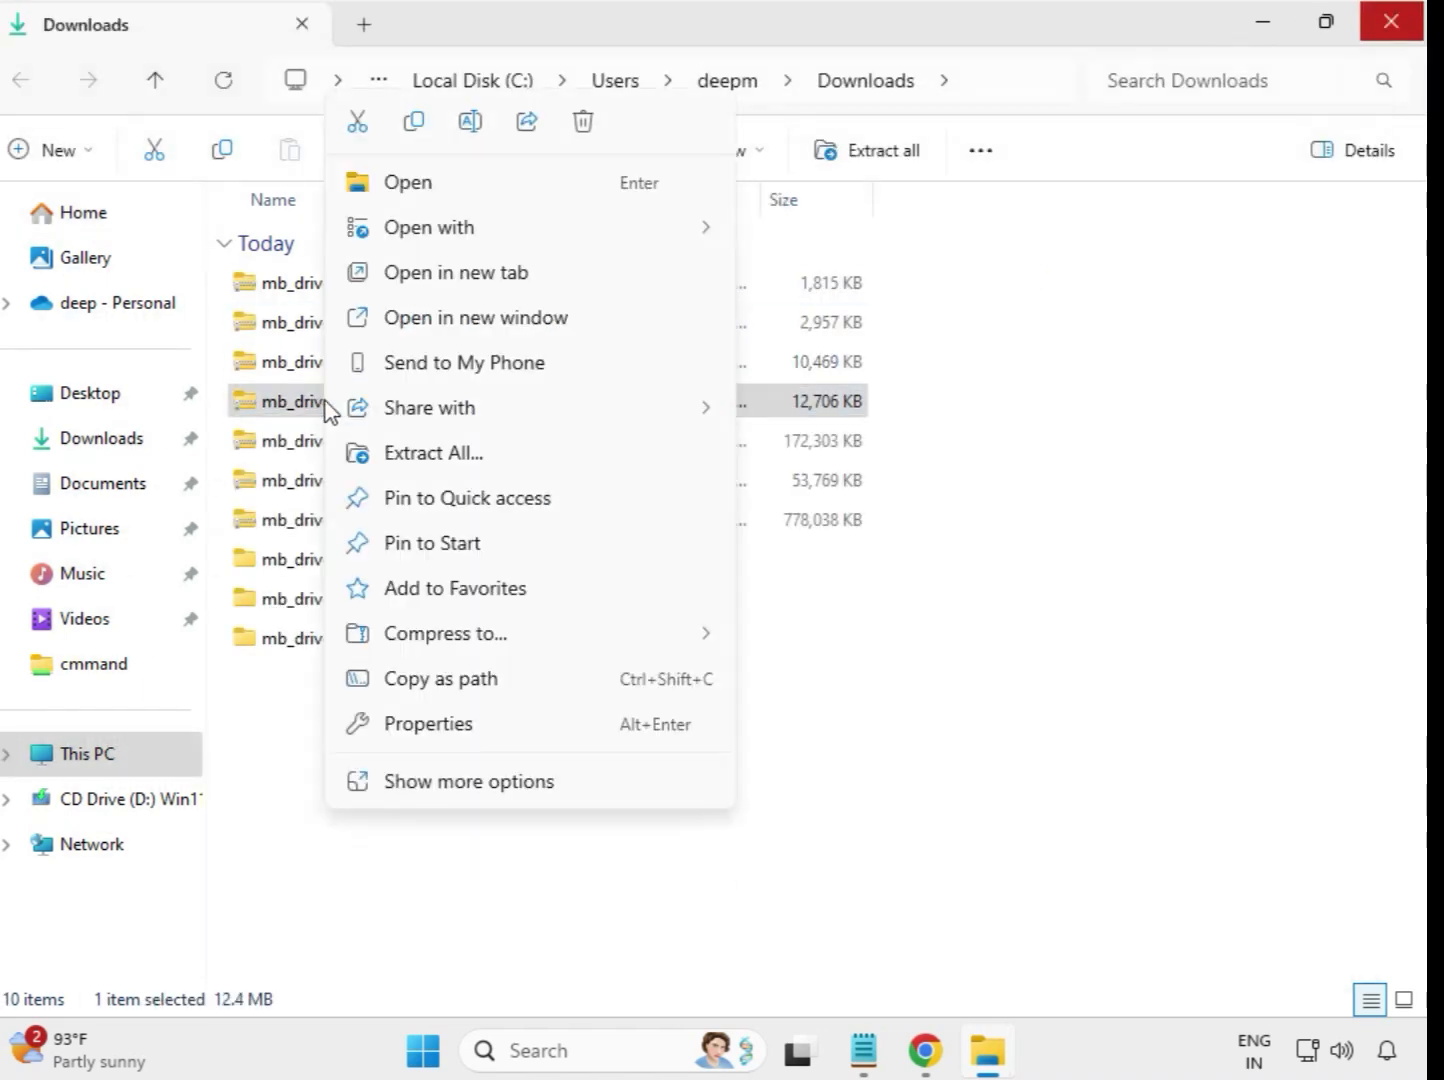
pyautogui.click(441, 458)
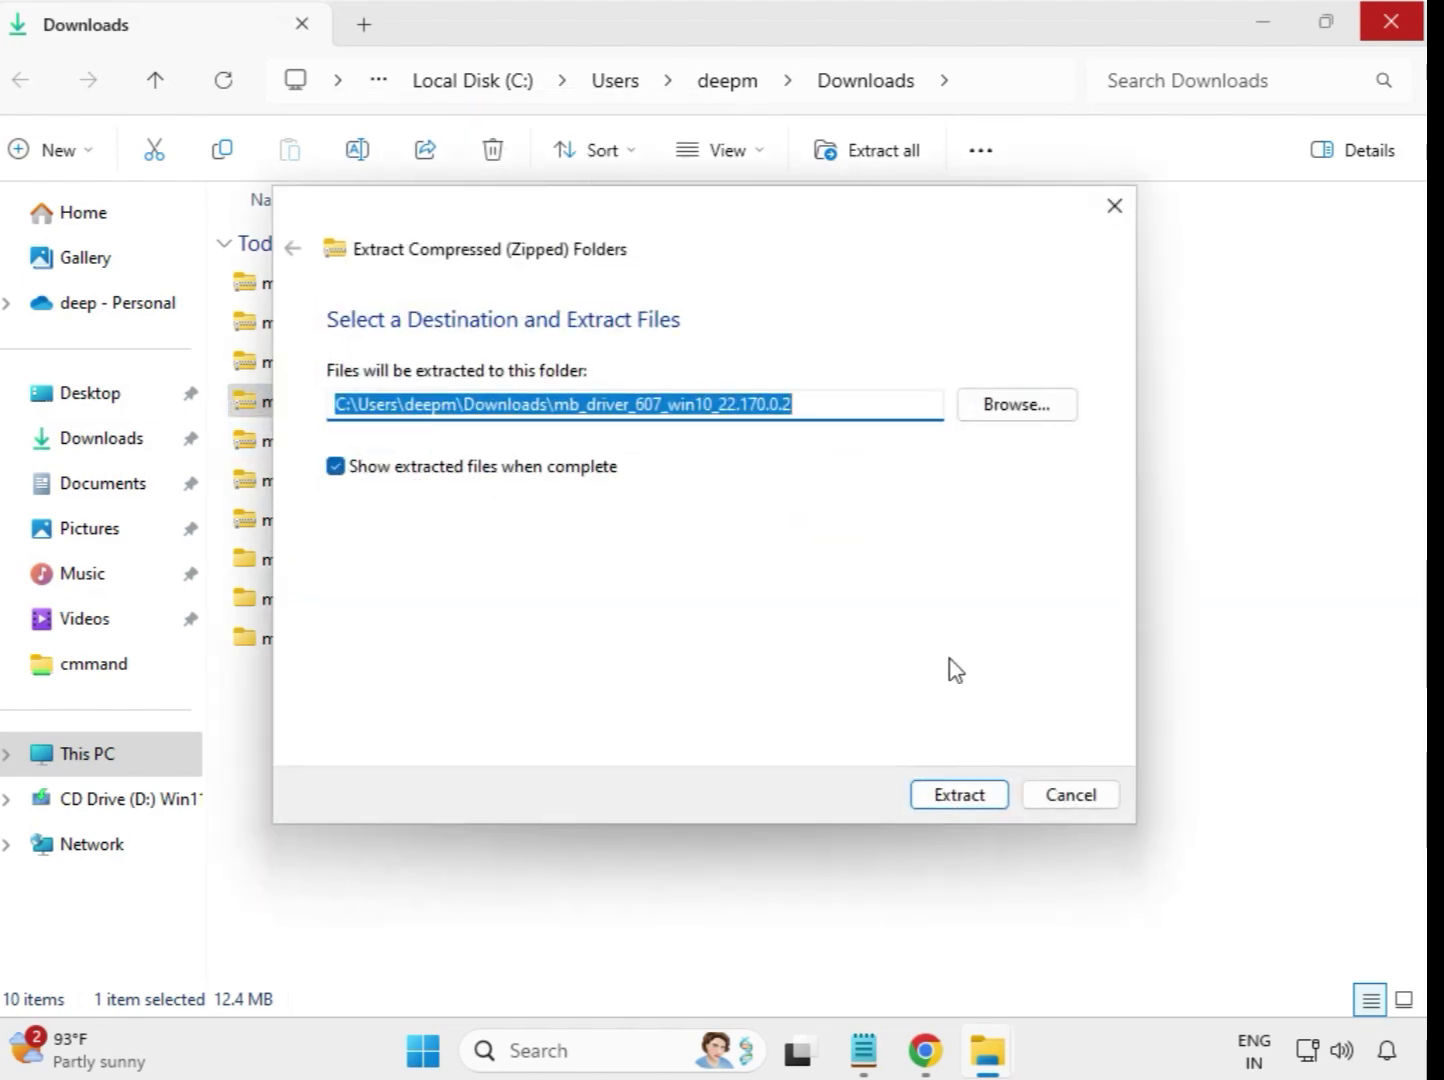
pyautogui.click(967, 796)
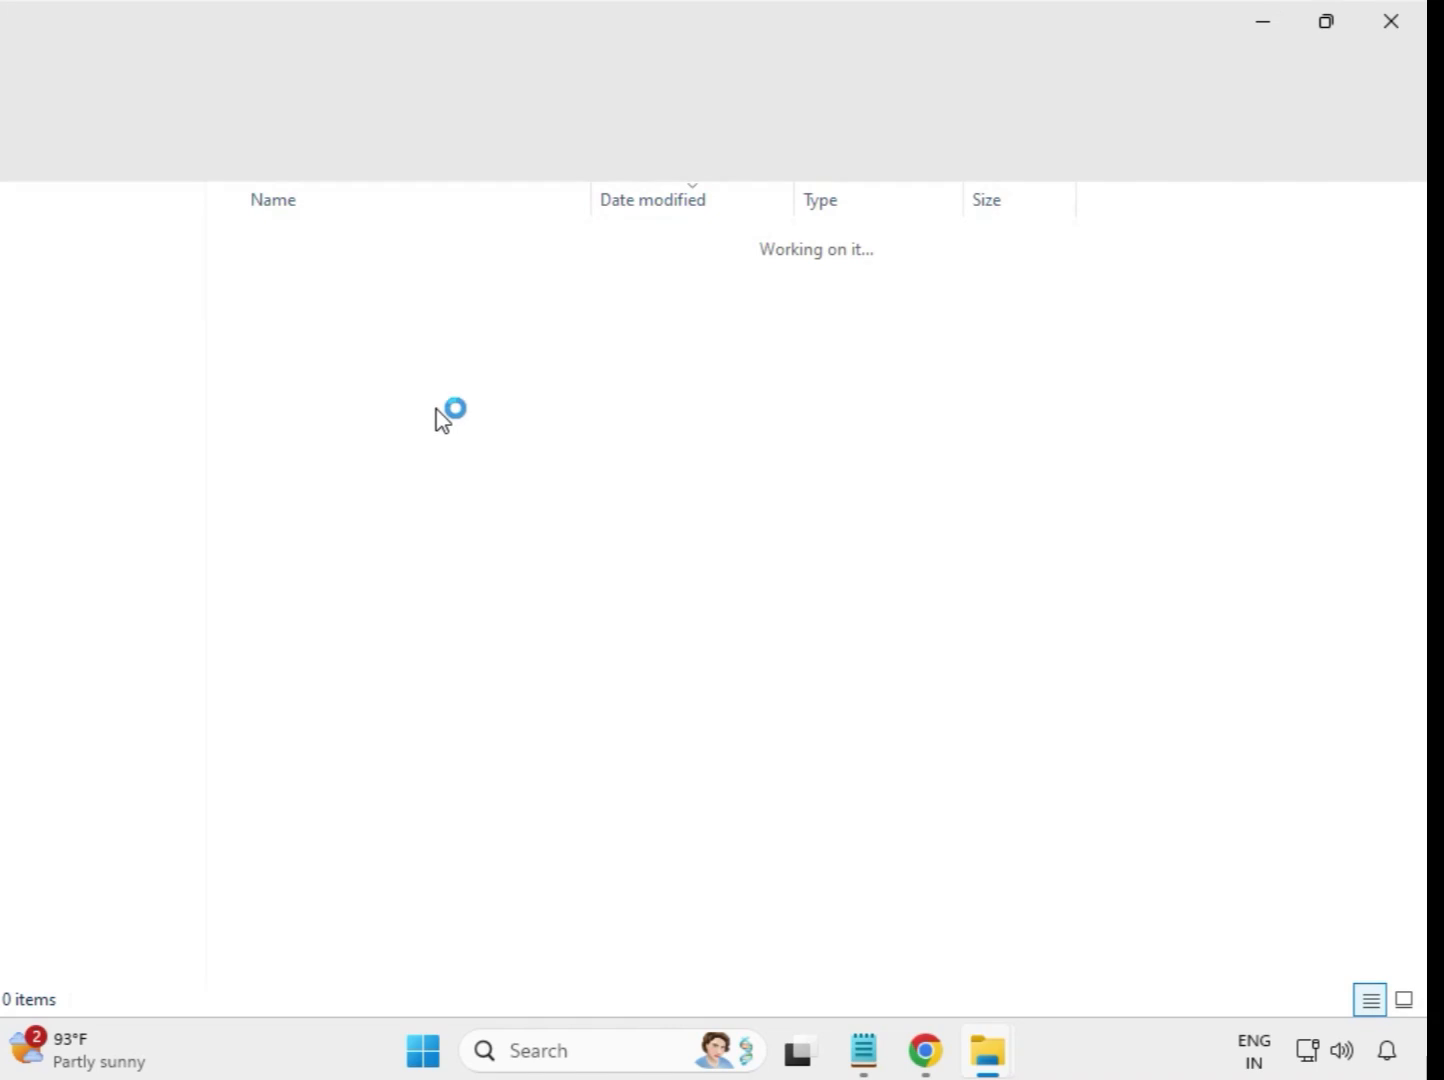
pyautogui.click(1409, 12)
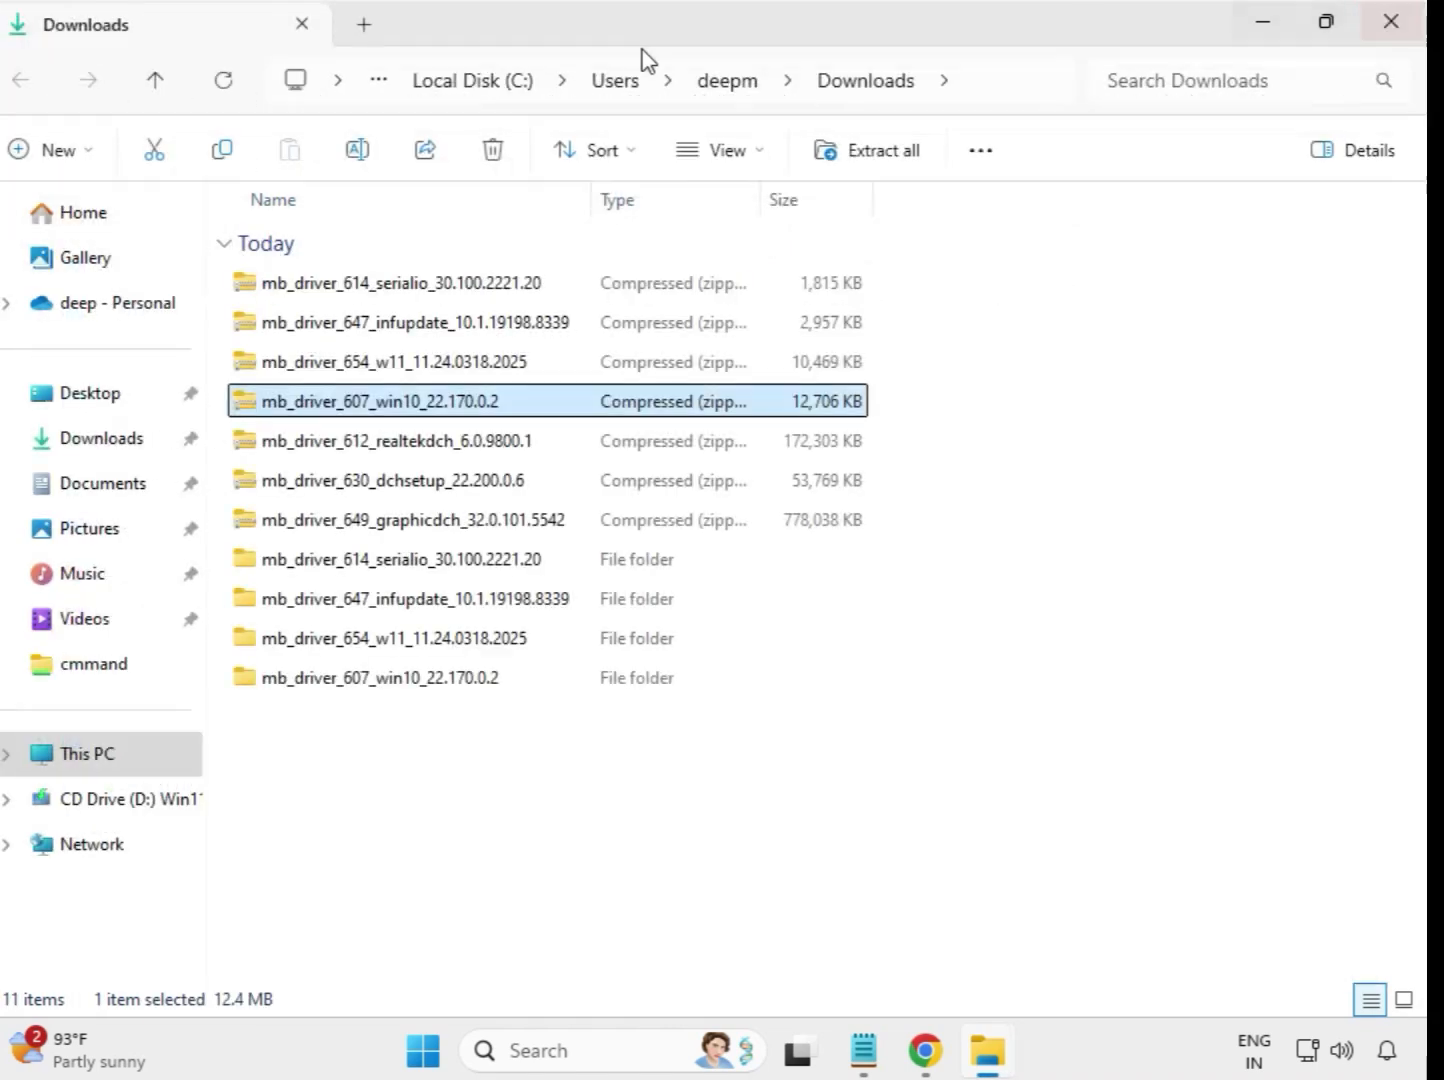
# Extract the mb_driver_612_realtekdch_6.0.9800.1 archive into Downloads and close the window showing the extracted files
pyautogui.click(408, 452)
pyautogui.rightClick(408, 455)
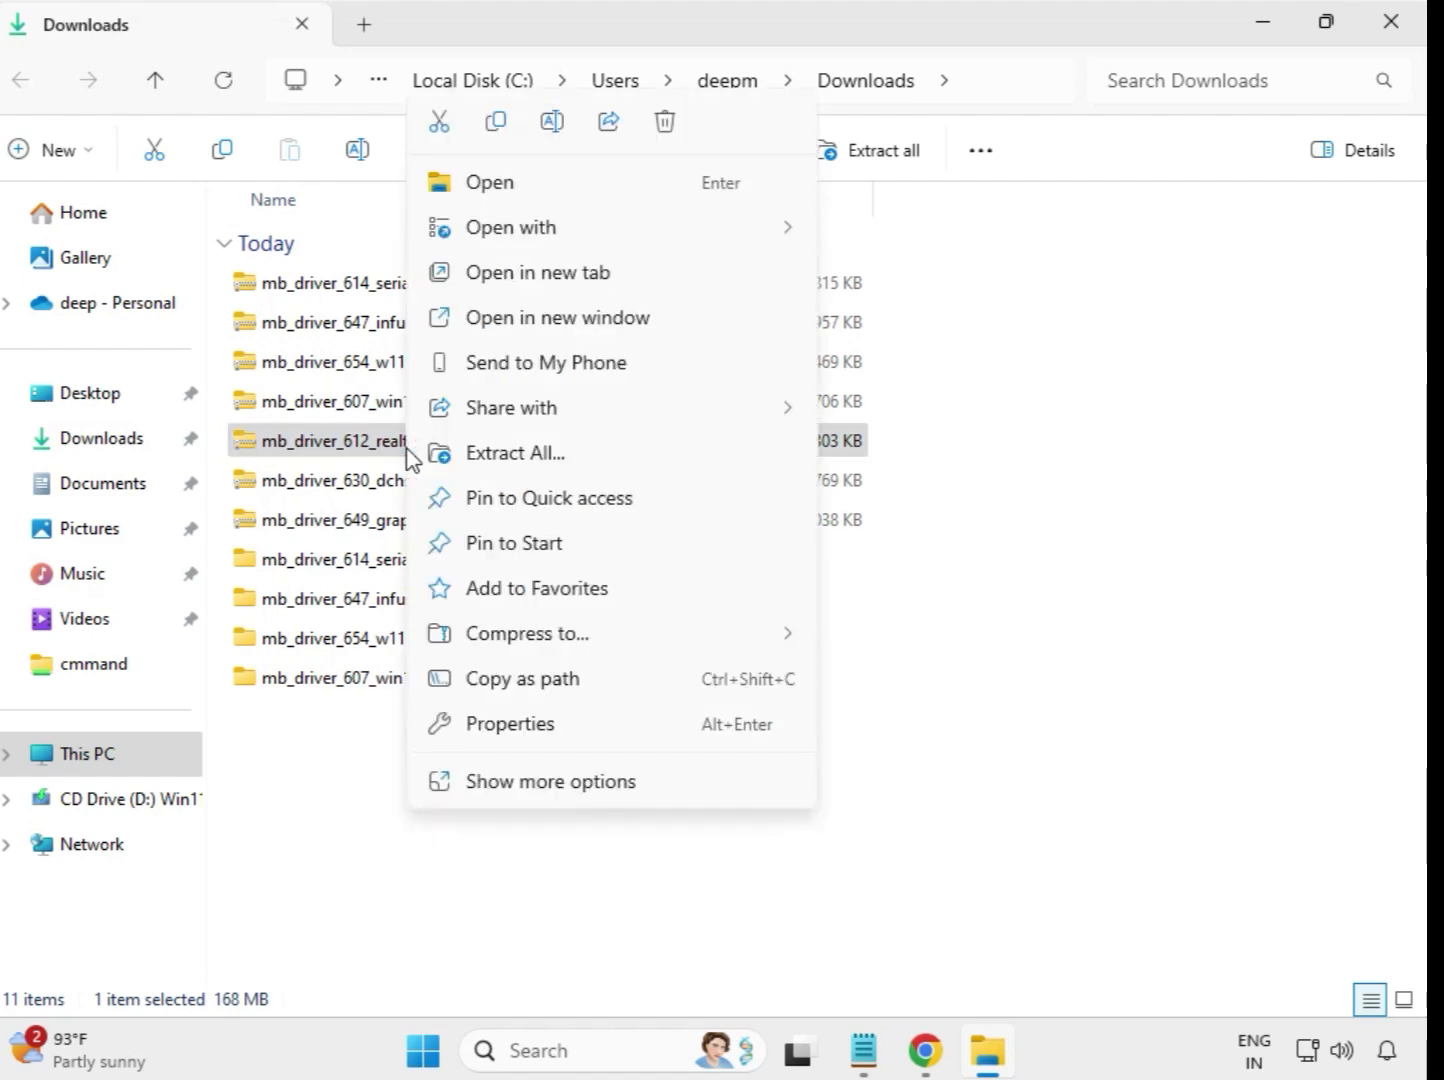
pyautogui.click(560, 456)
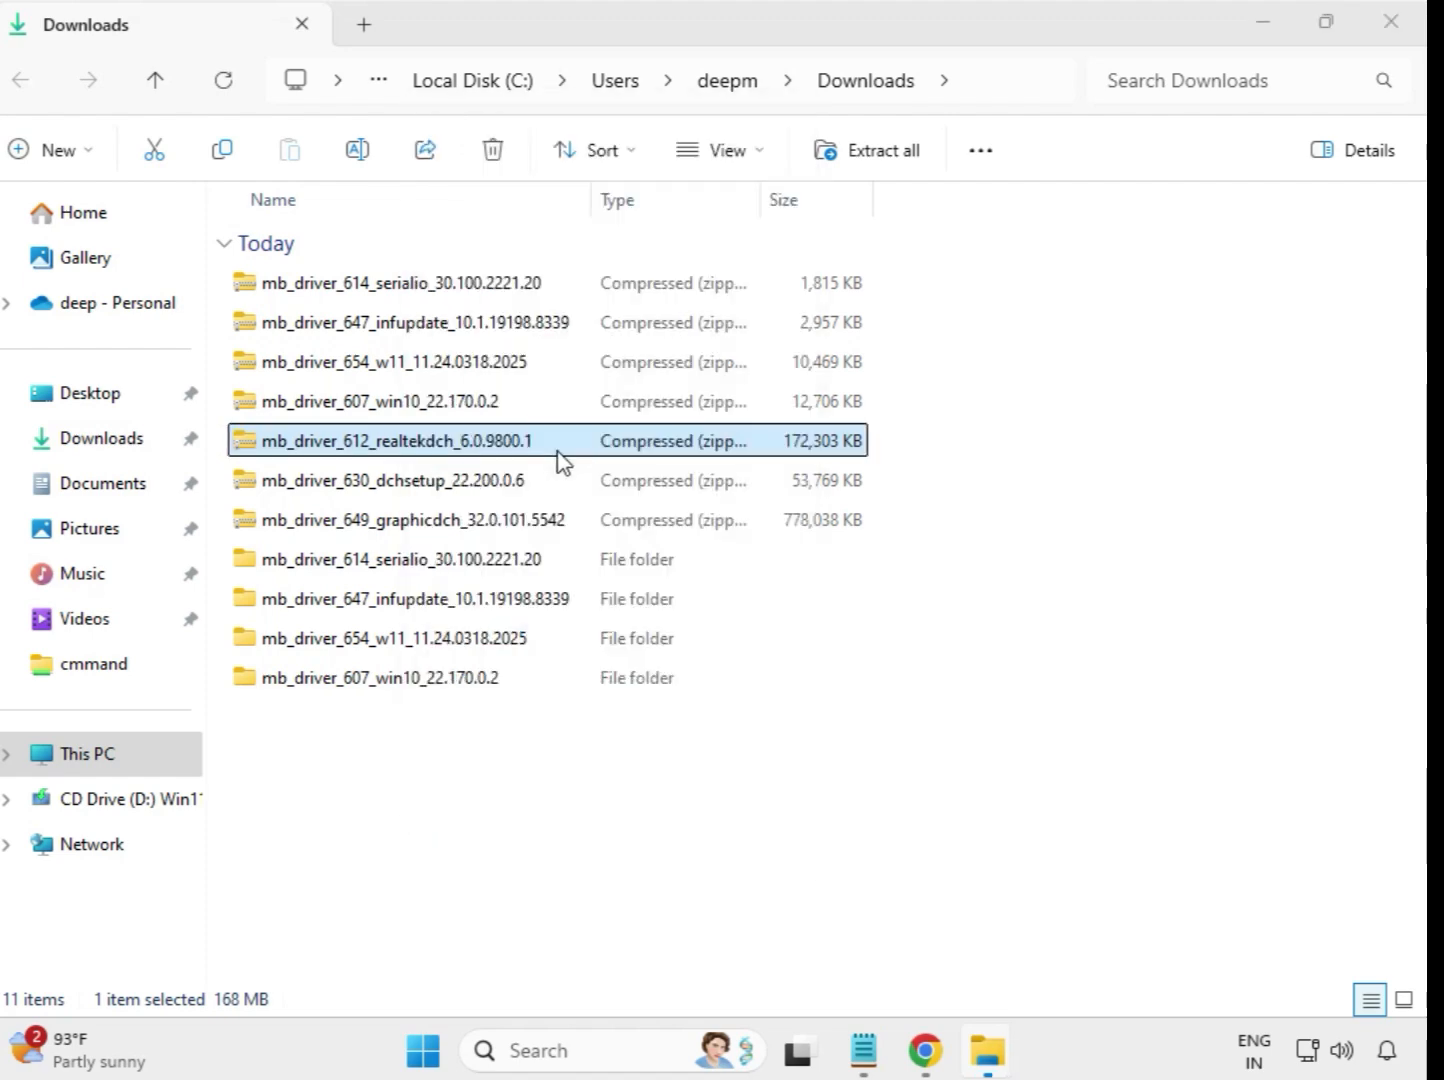
pyautogui.click(945, 795)
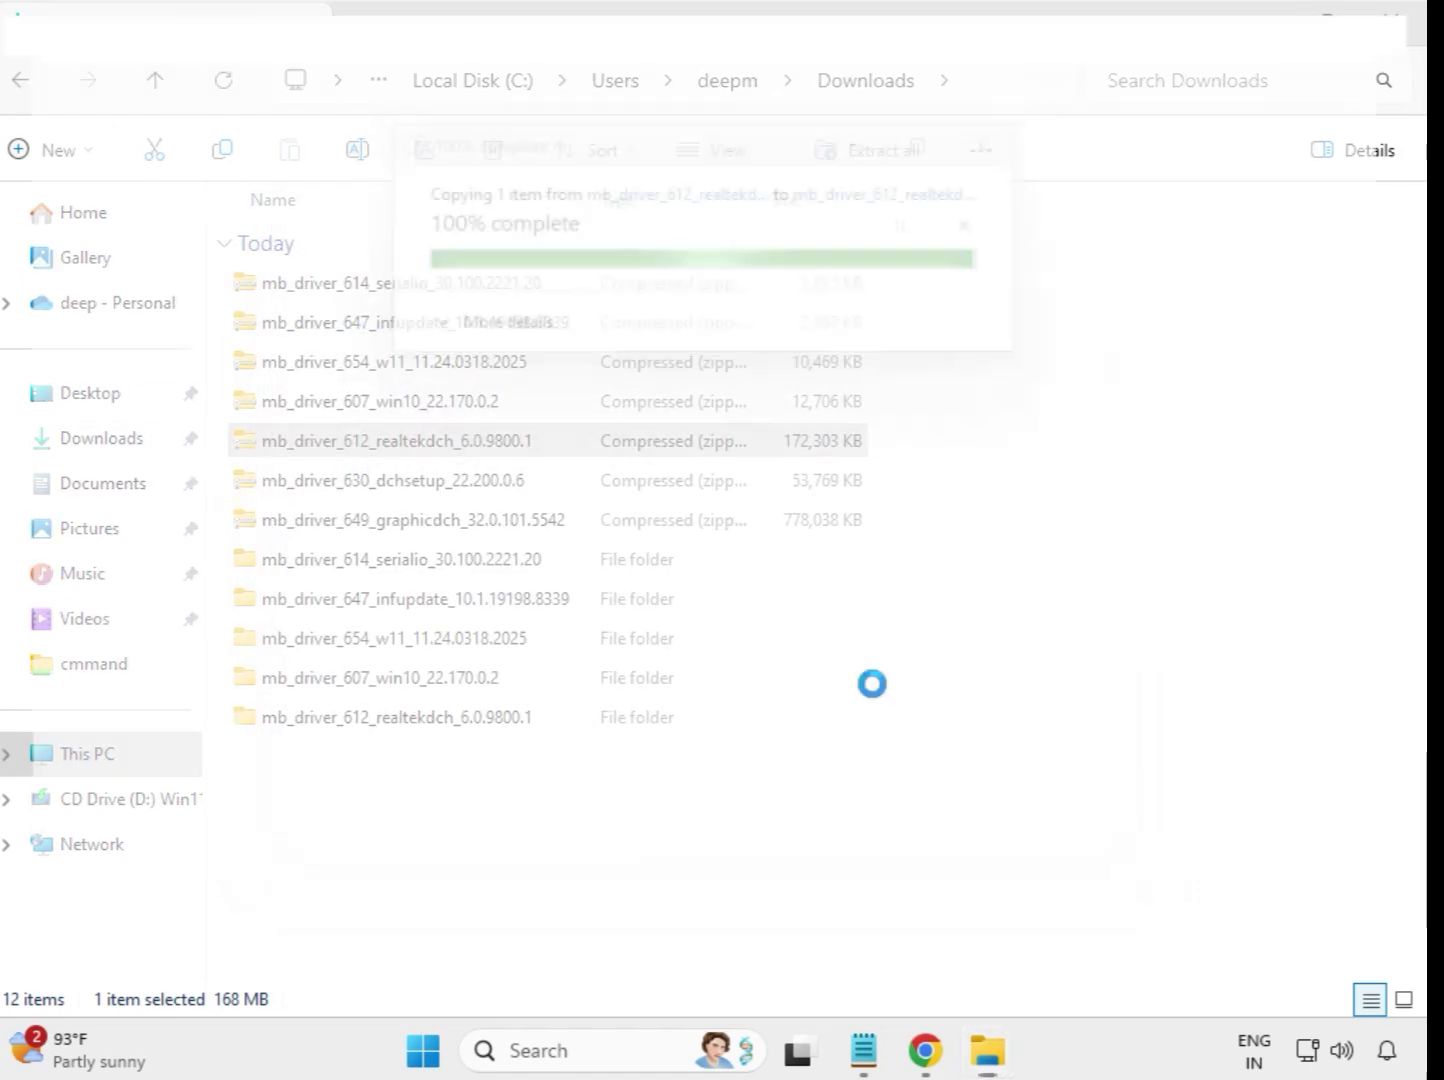
pyautogui.click(1396, 30)
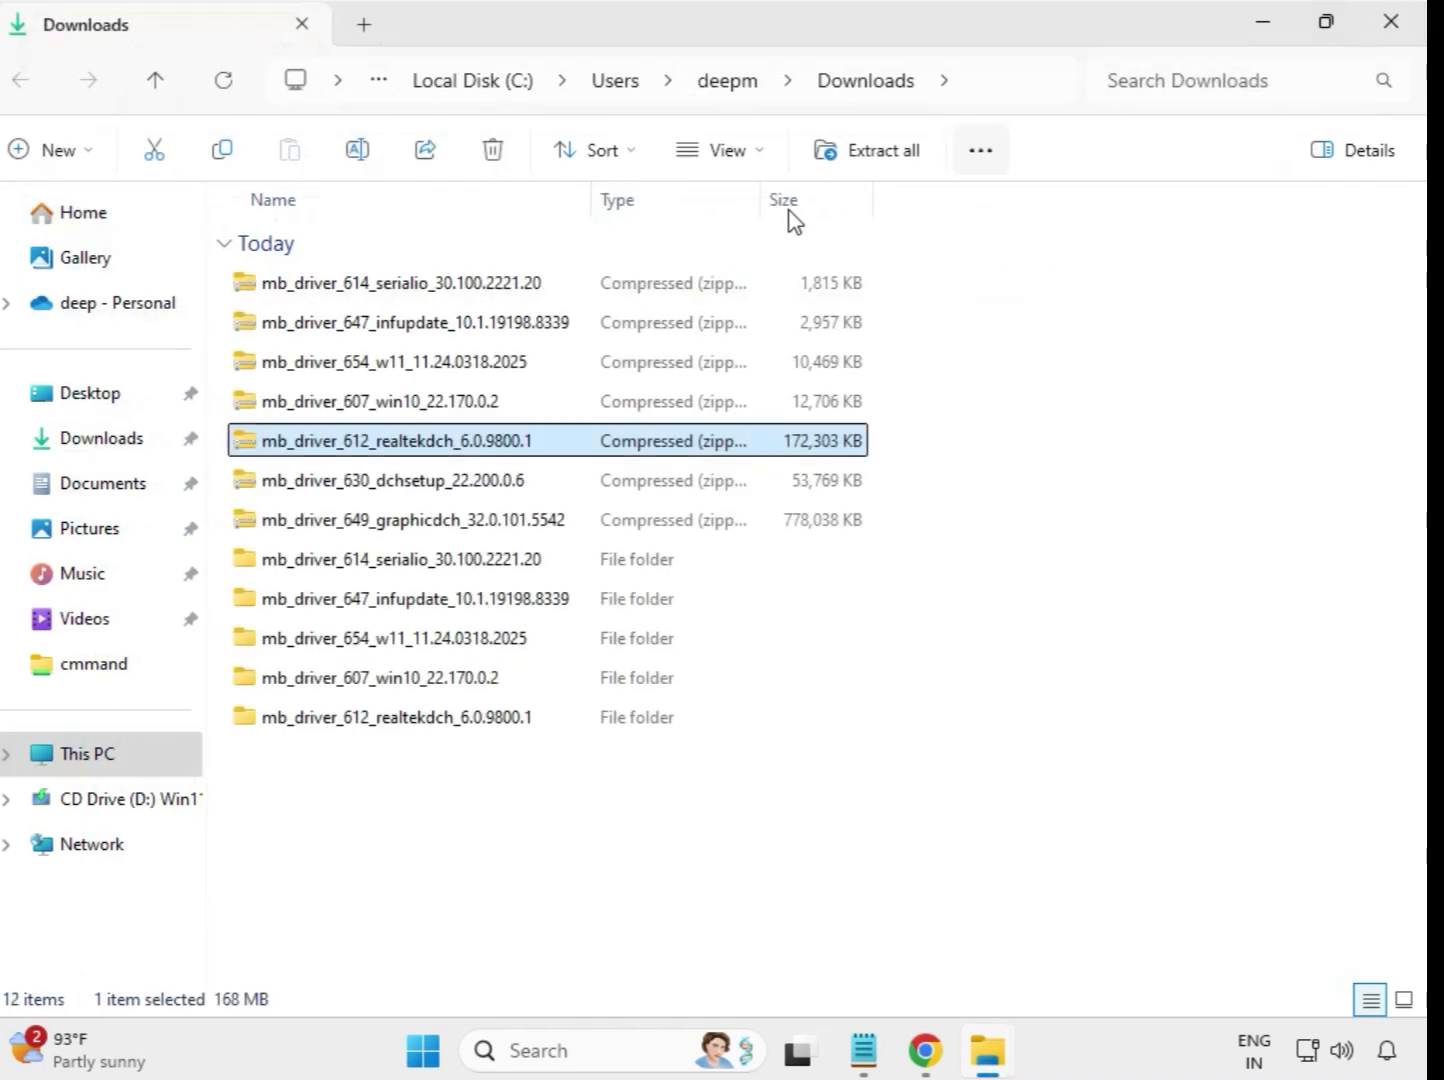
# Extract the mb_driver_630_dchsetup_22.200.0.6 archive to its default folder in Downloads and close the extracted-files window
pyautogui.click(398, 487)
pyautogui.rightClick(397, 487)
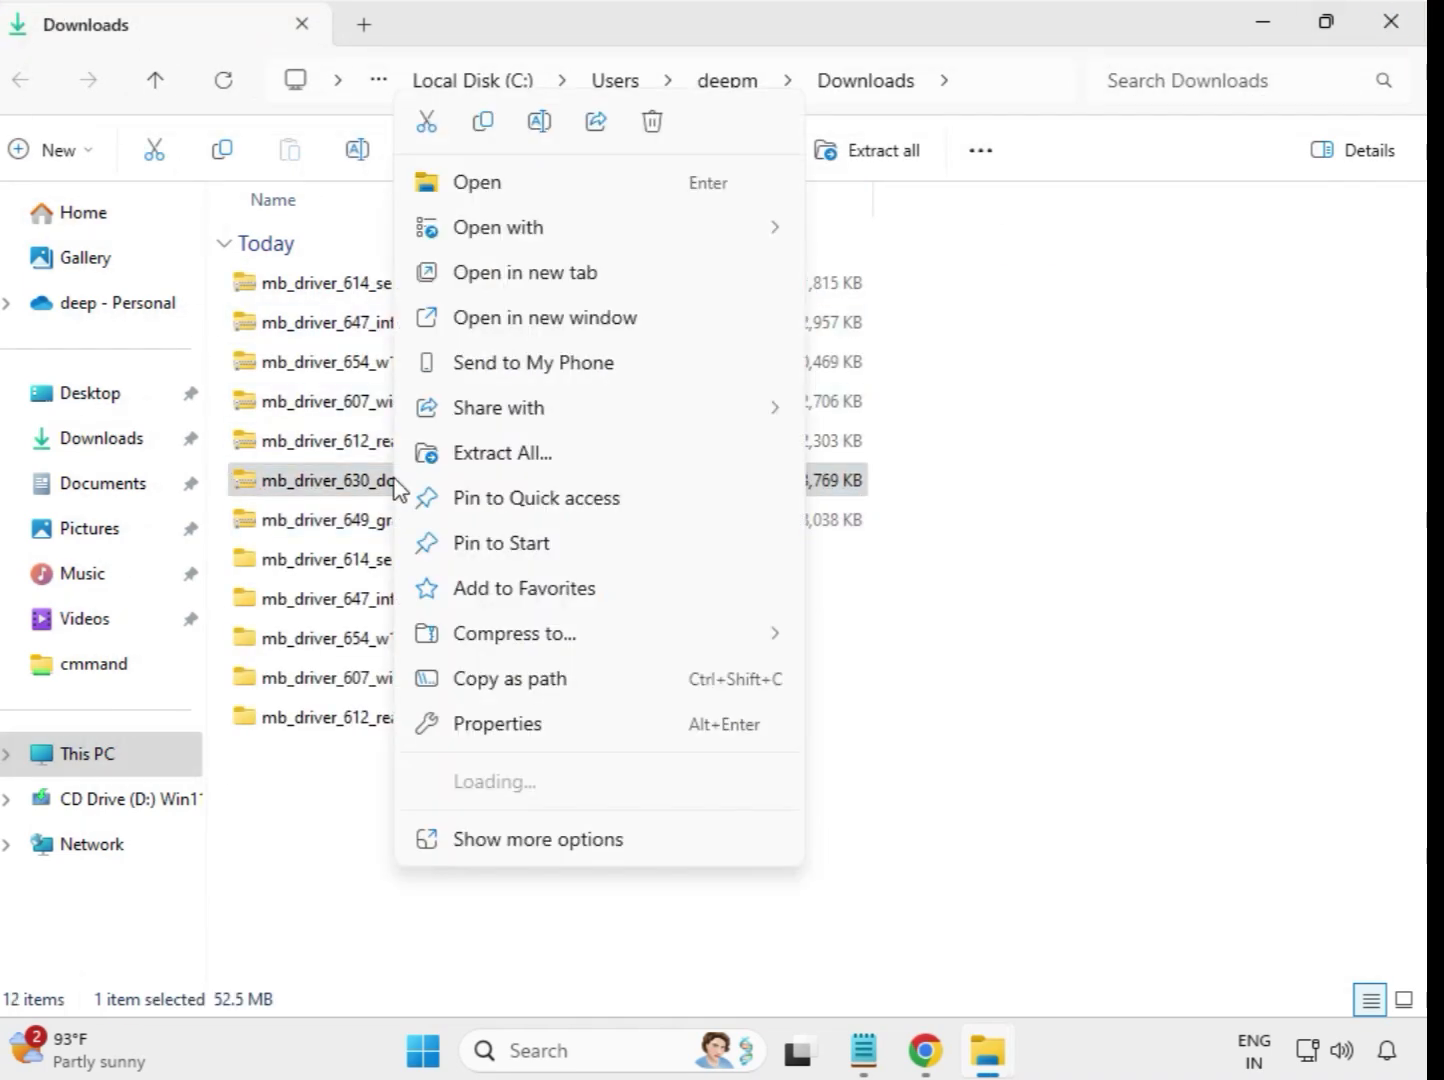
pyautogui.click(500, 471)
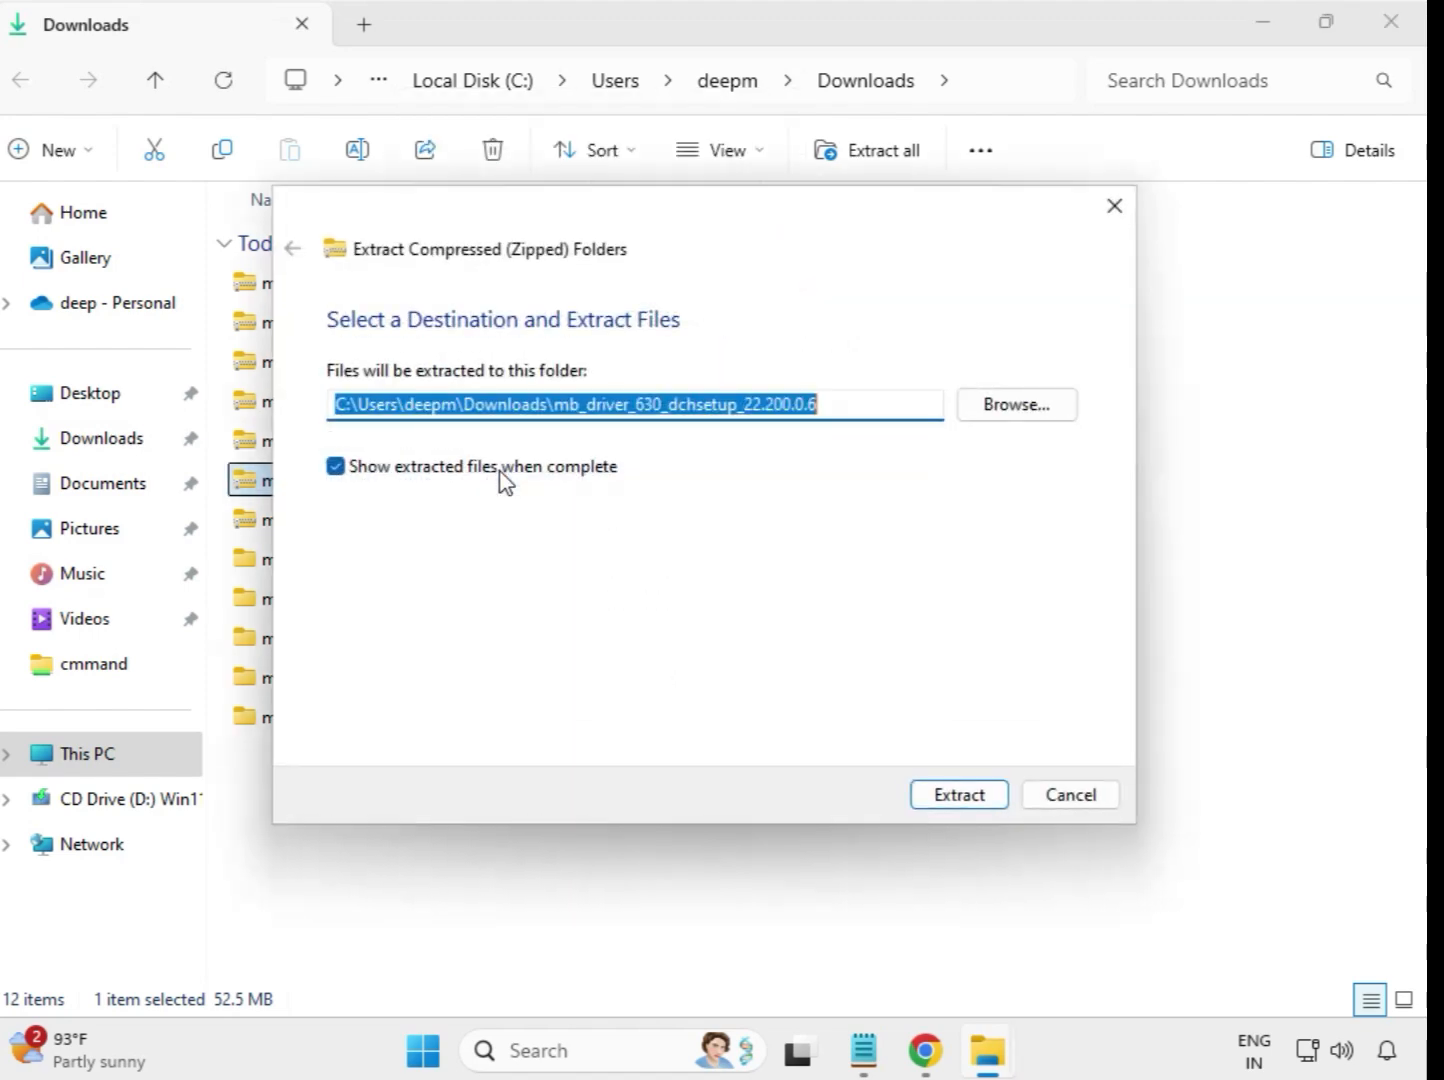
pyautogui.click(955, 795)
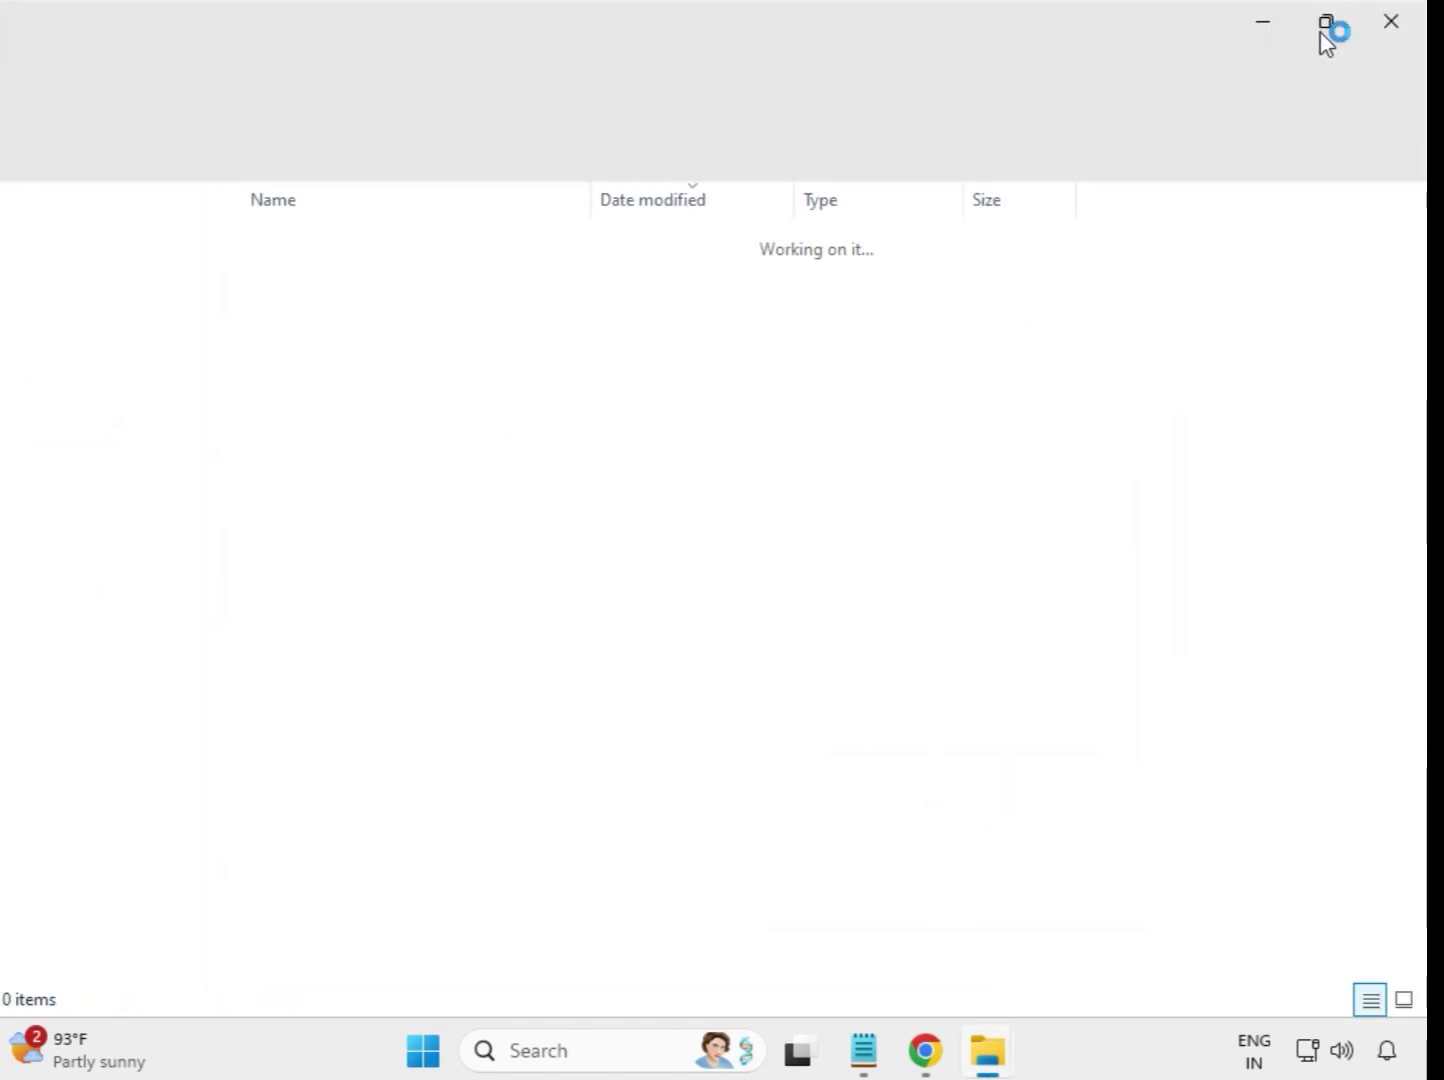
pyautogui.click(1391, 25)
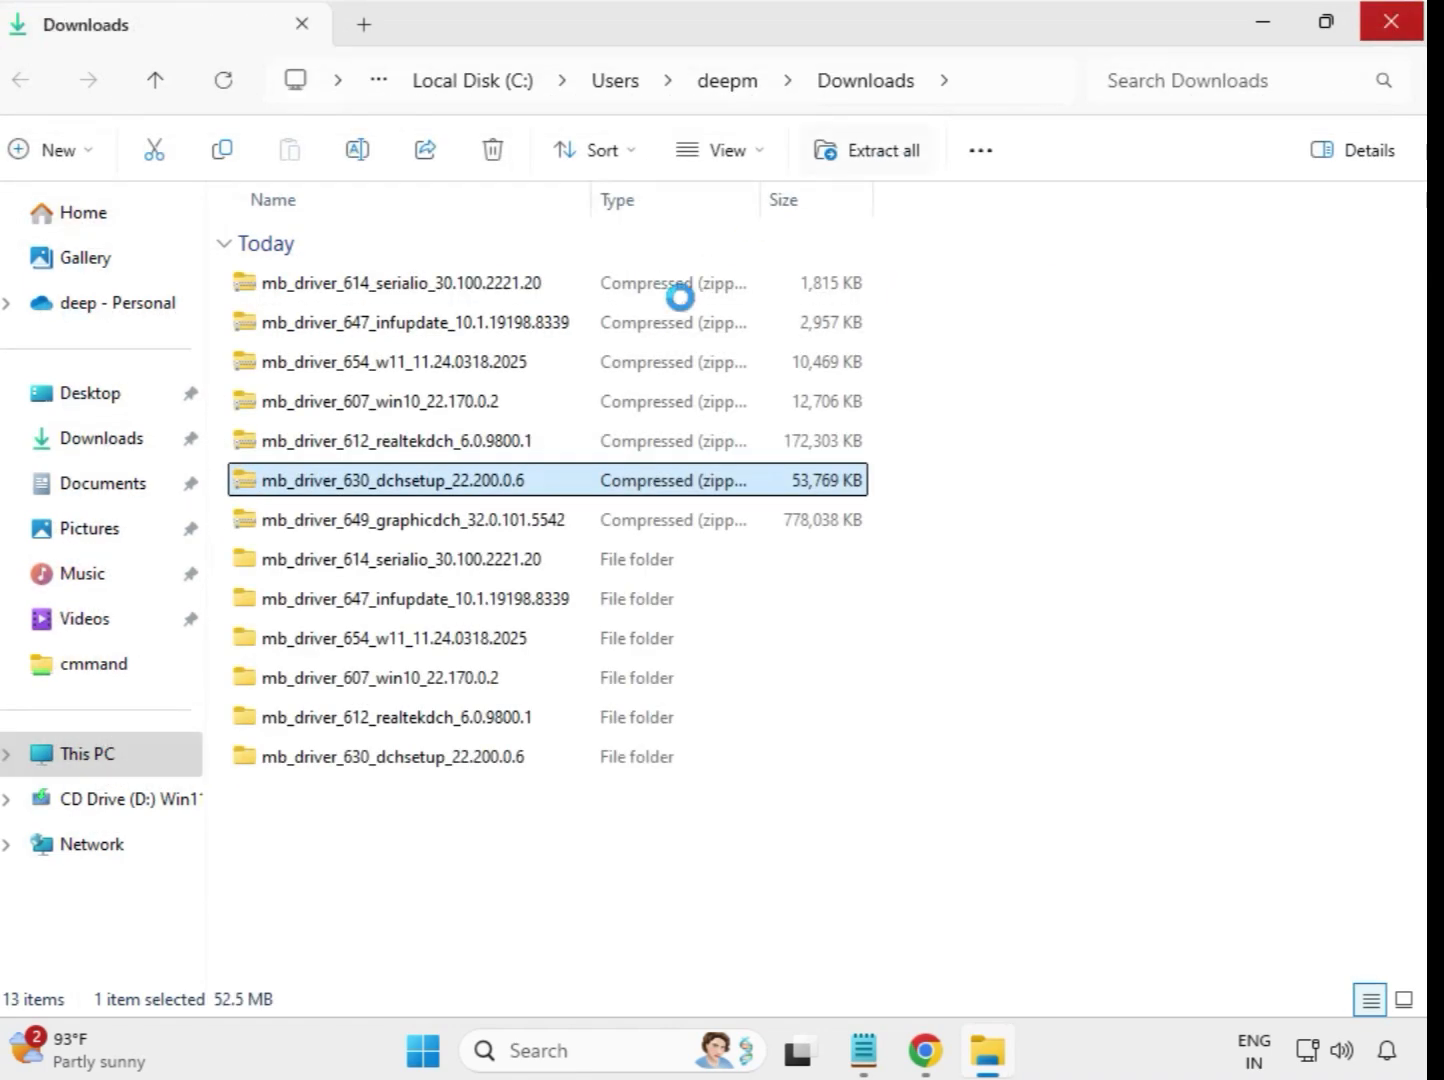
# Extract the mb_driver_649_graphicdch_32.0.101.5542 archive to its default folder in Downloads and close the extracted-files window
pyautogui.click(437, 531)
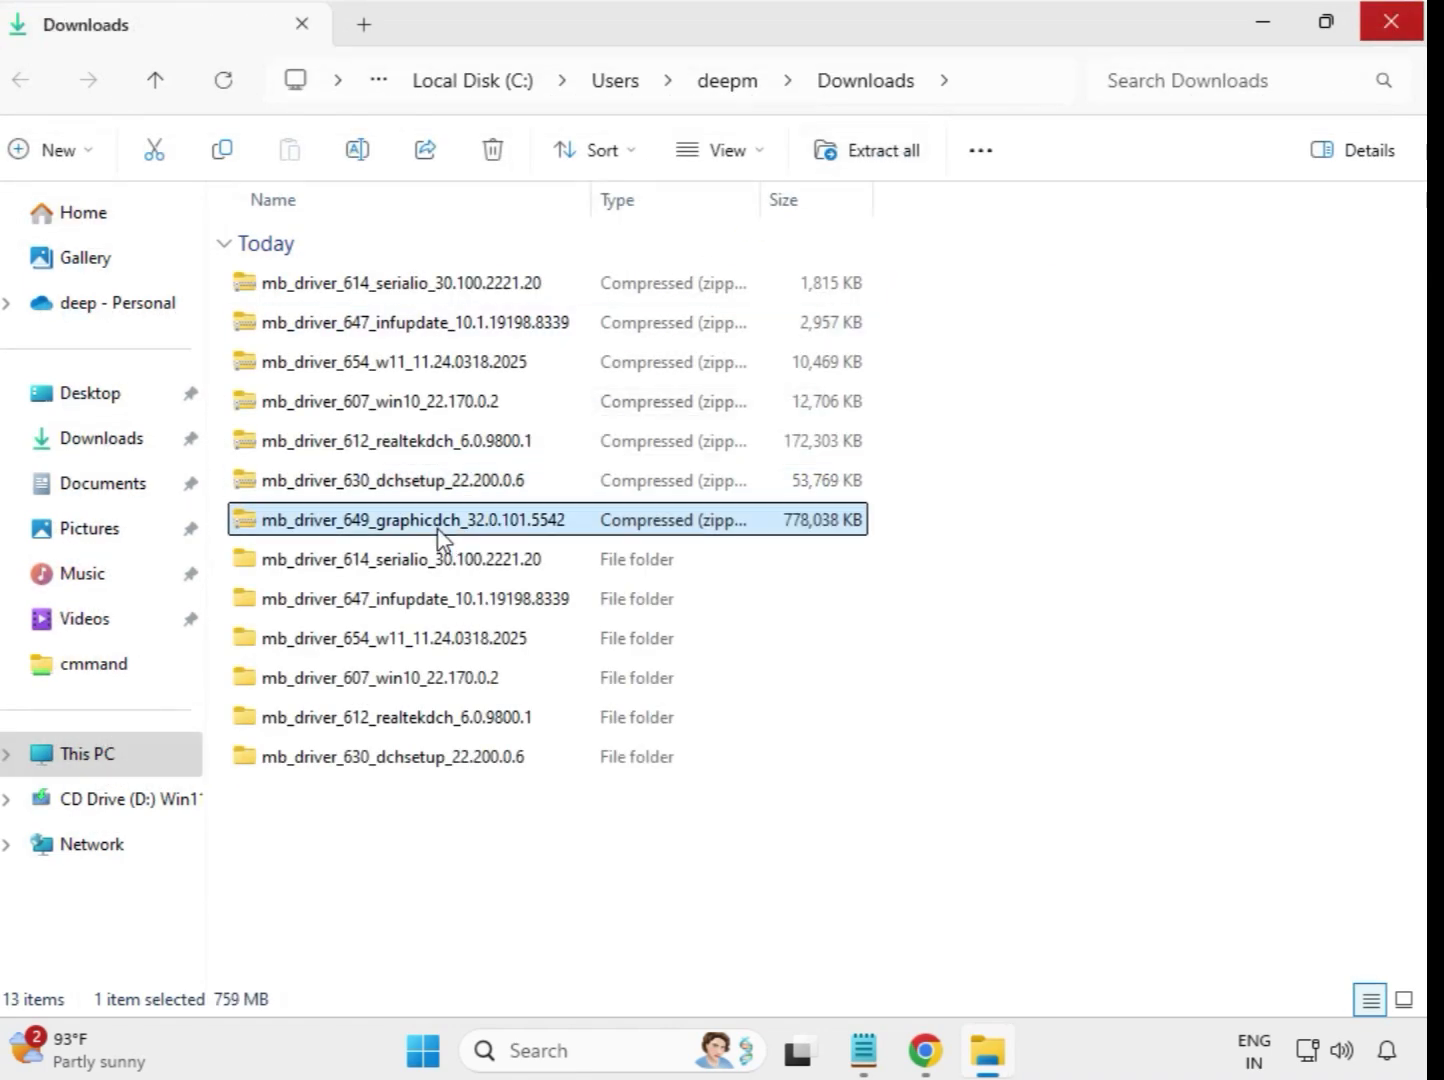
pyautogui.rightClick(438, 530)
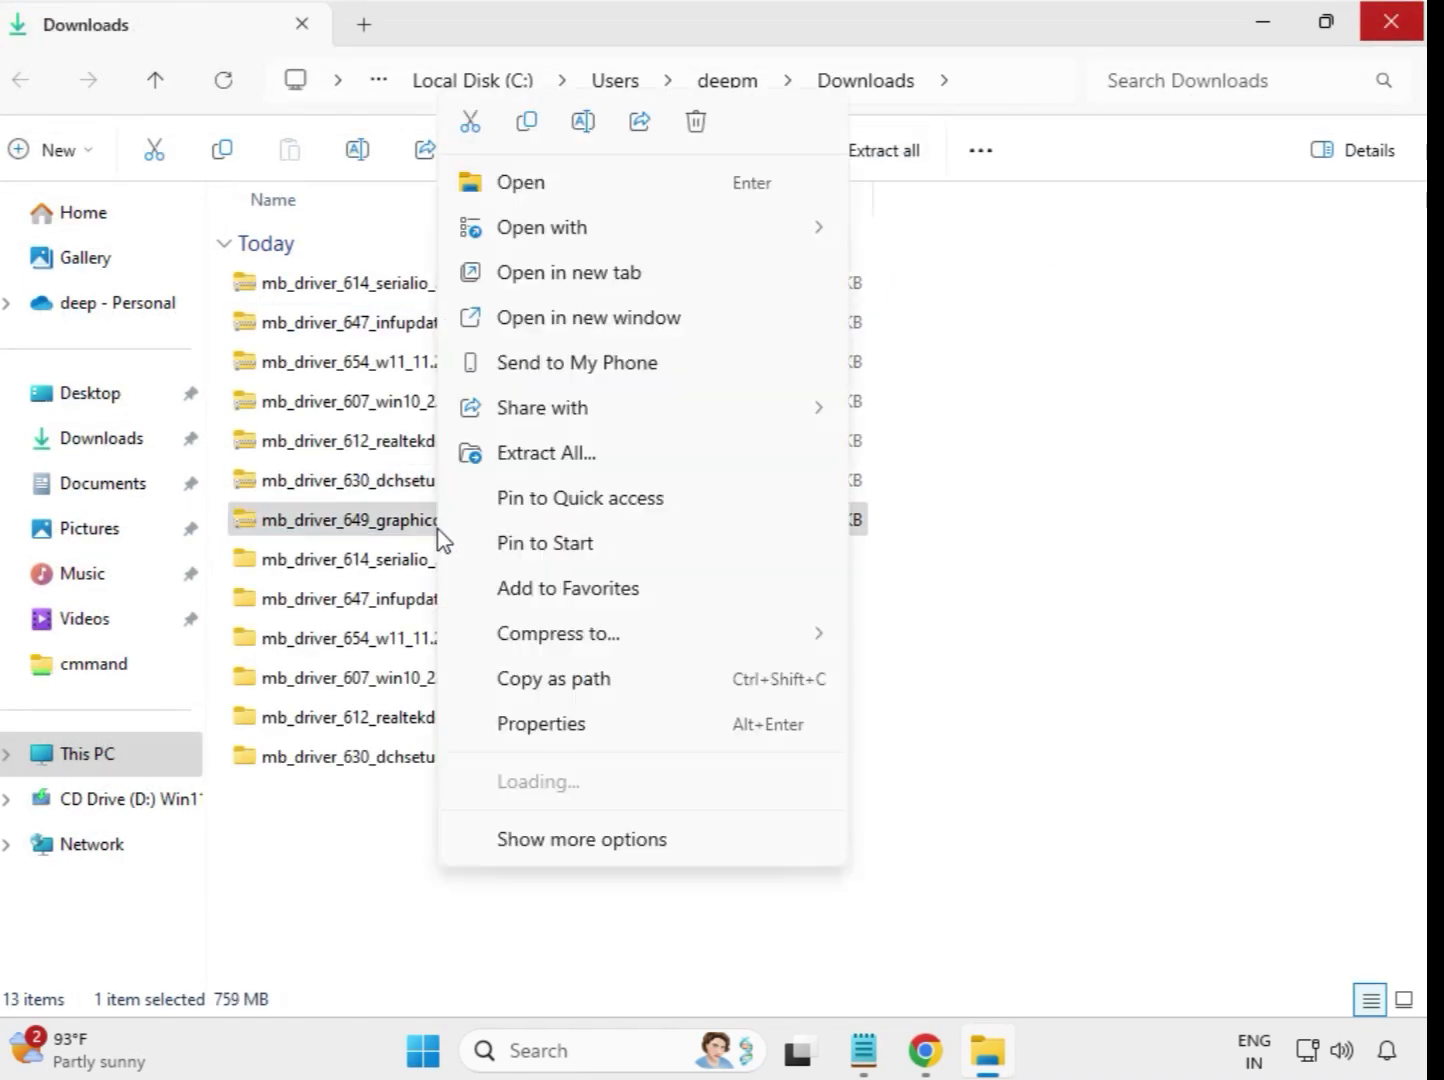
pyautogui.click(567, 455)
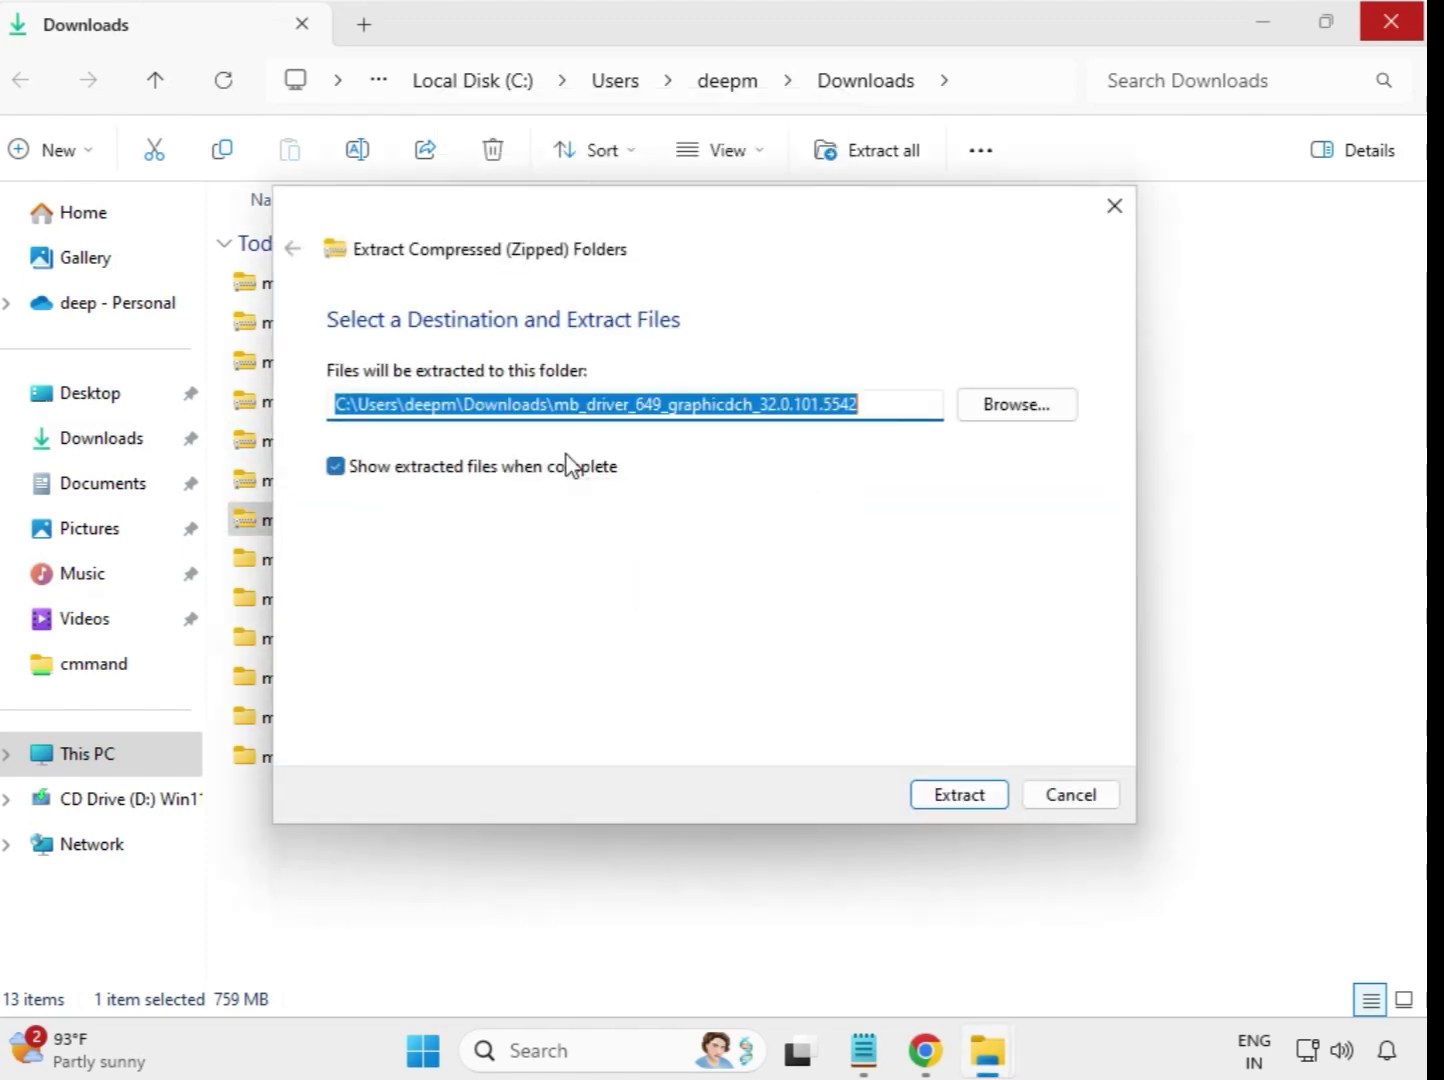
pyautogui.click(955, 803)
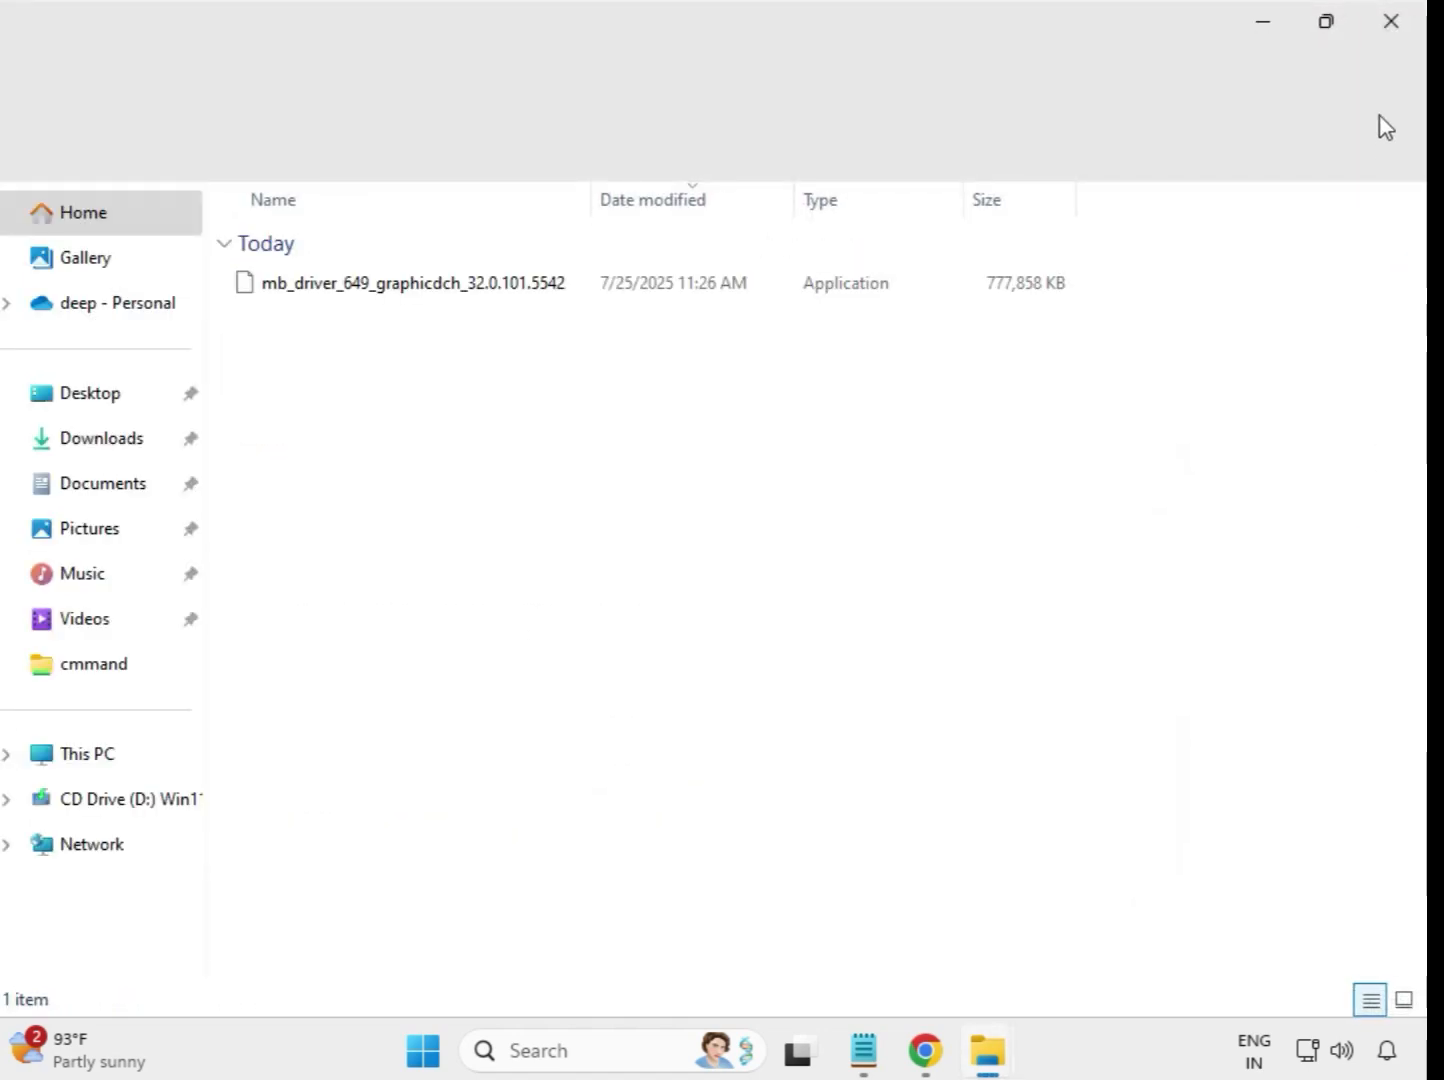
pyautogui.click(1391, 38)
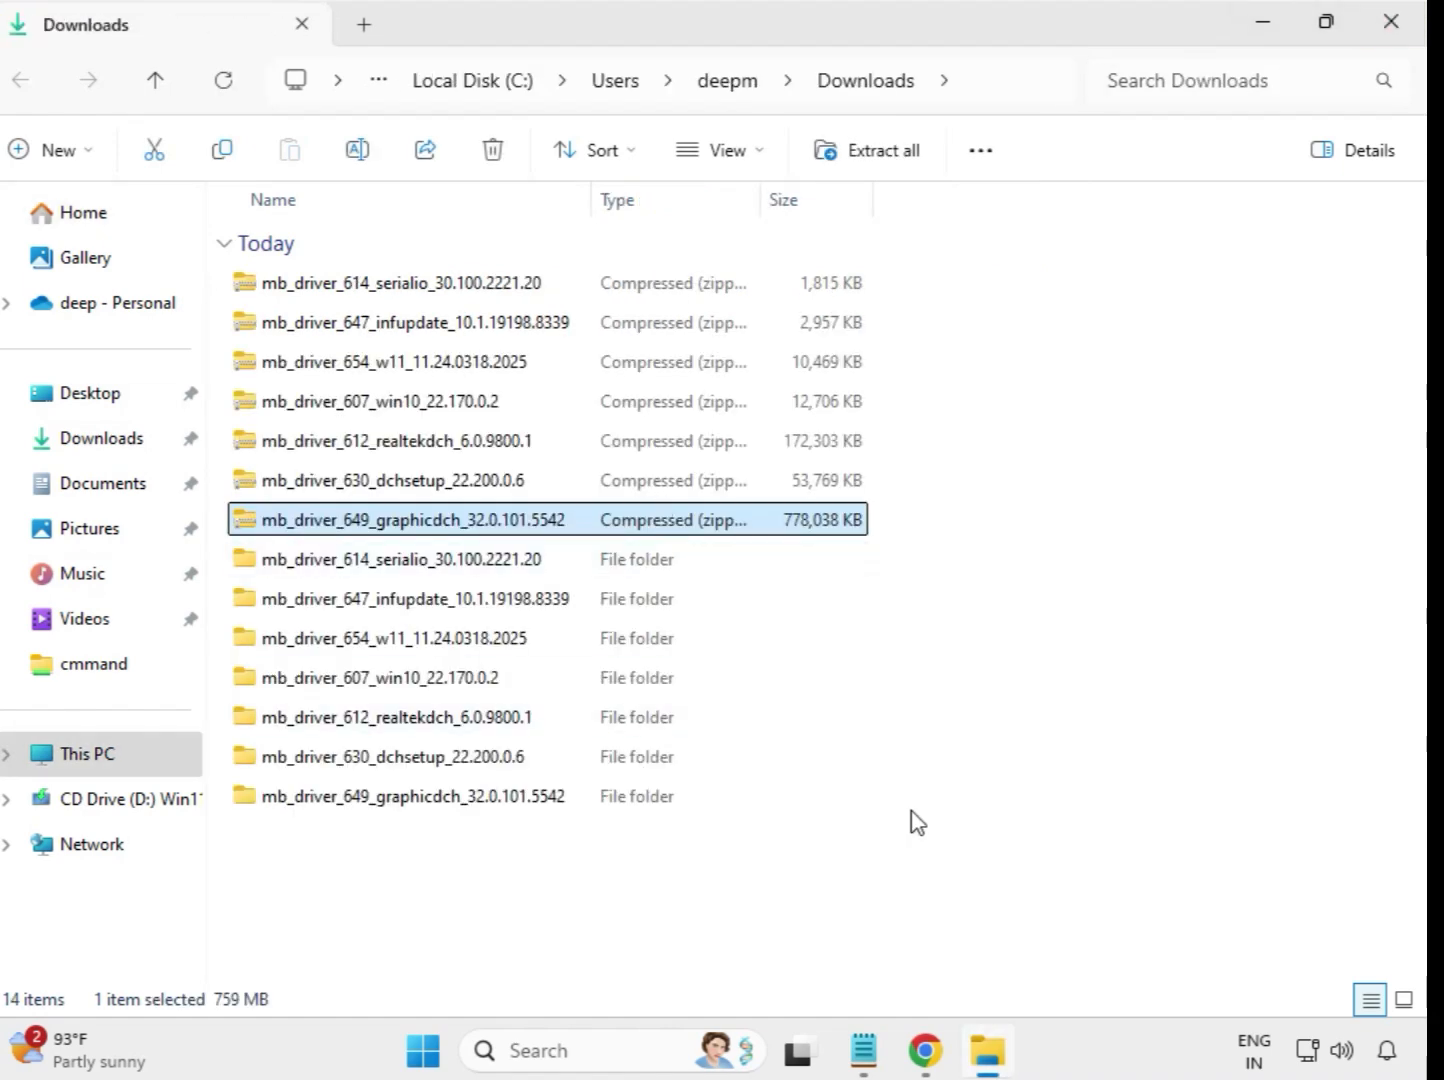
# Clear the selection and refresh the Downloads folder listing to re-sort the extracted folders and archives
pyautogui.click(948, 842)
pyautogui.rightClick(532, 870)
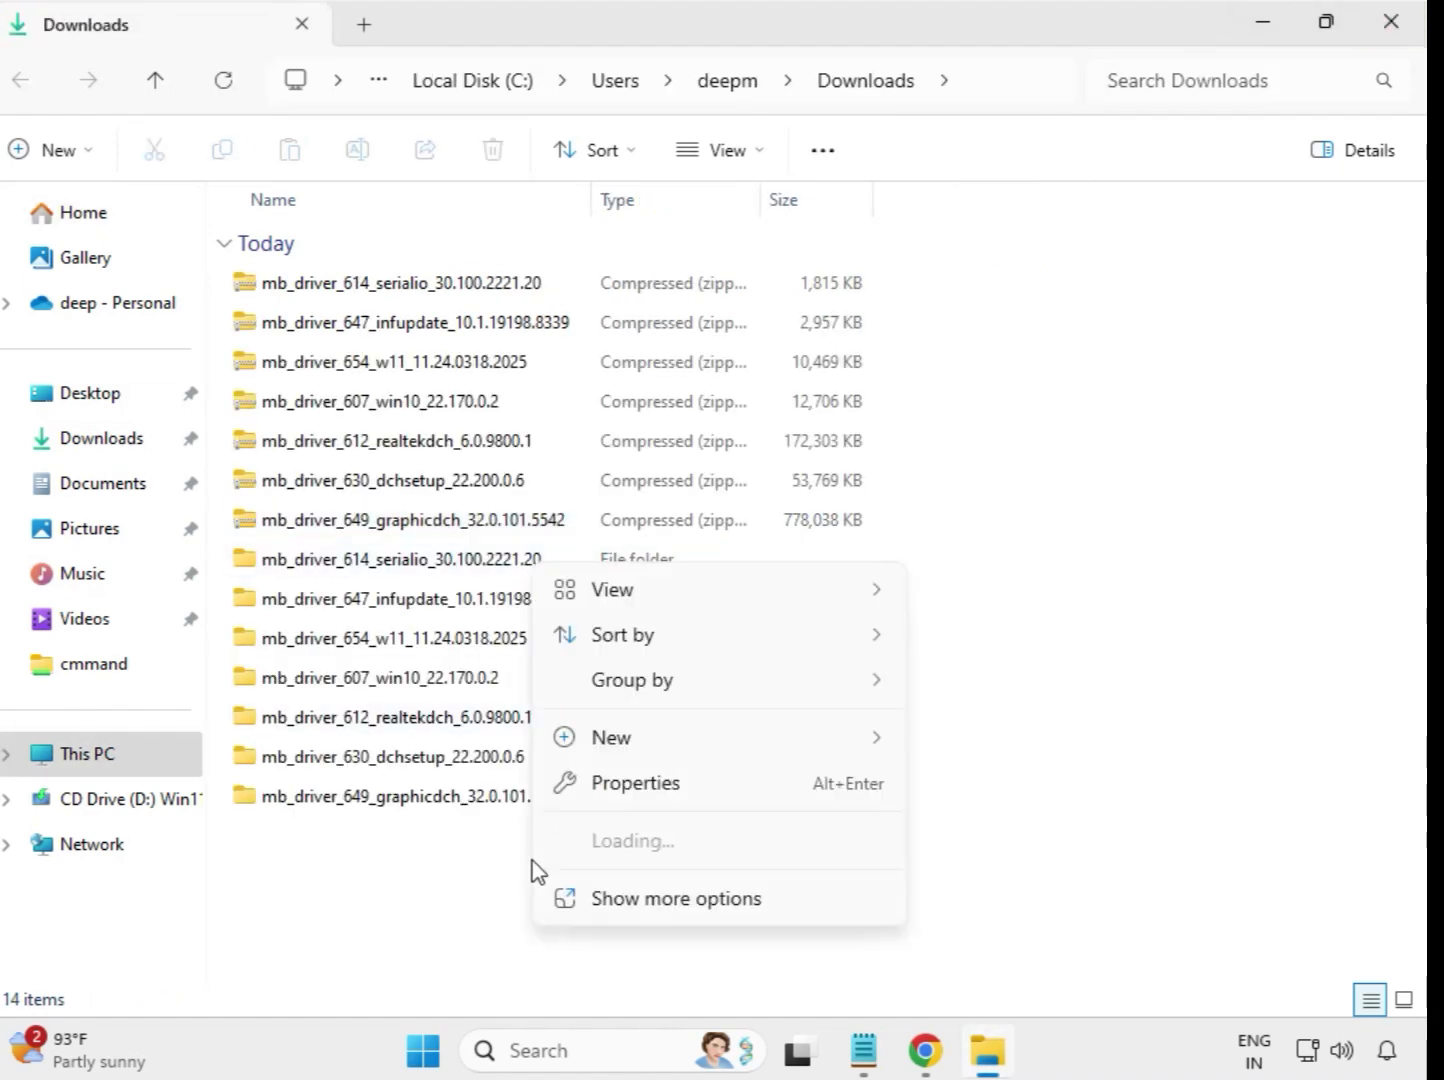
pyautogui.click(689, 890)
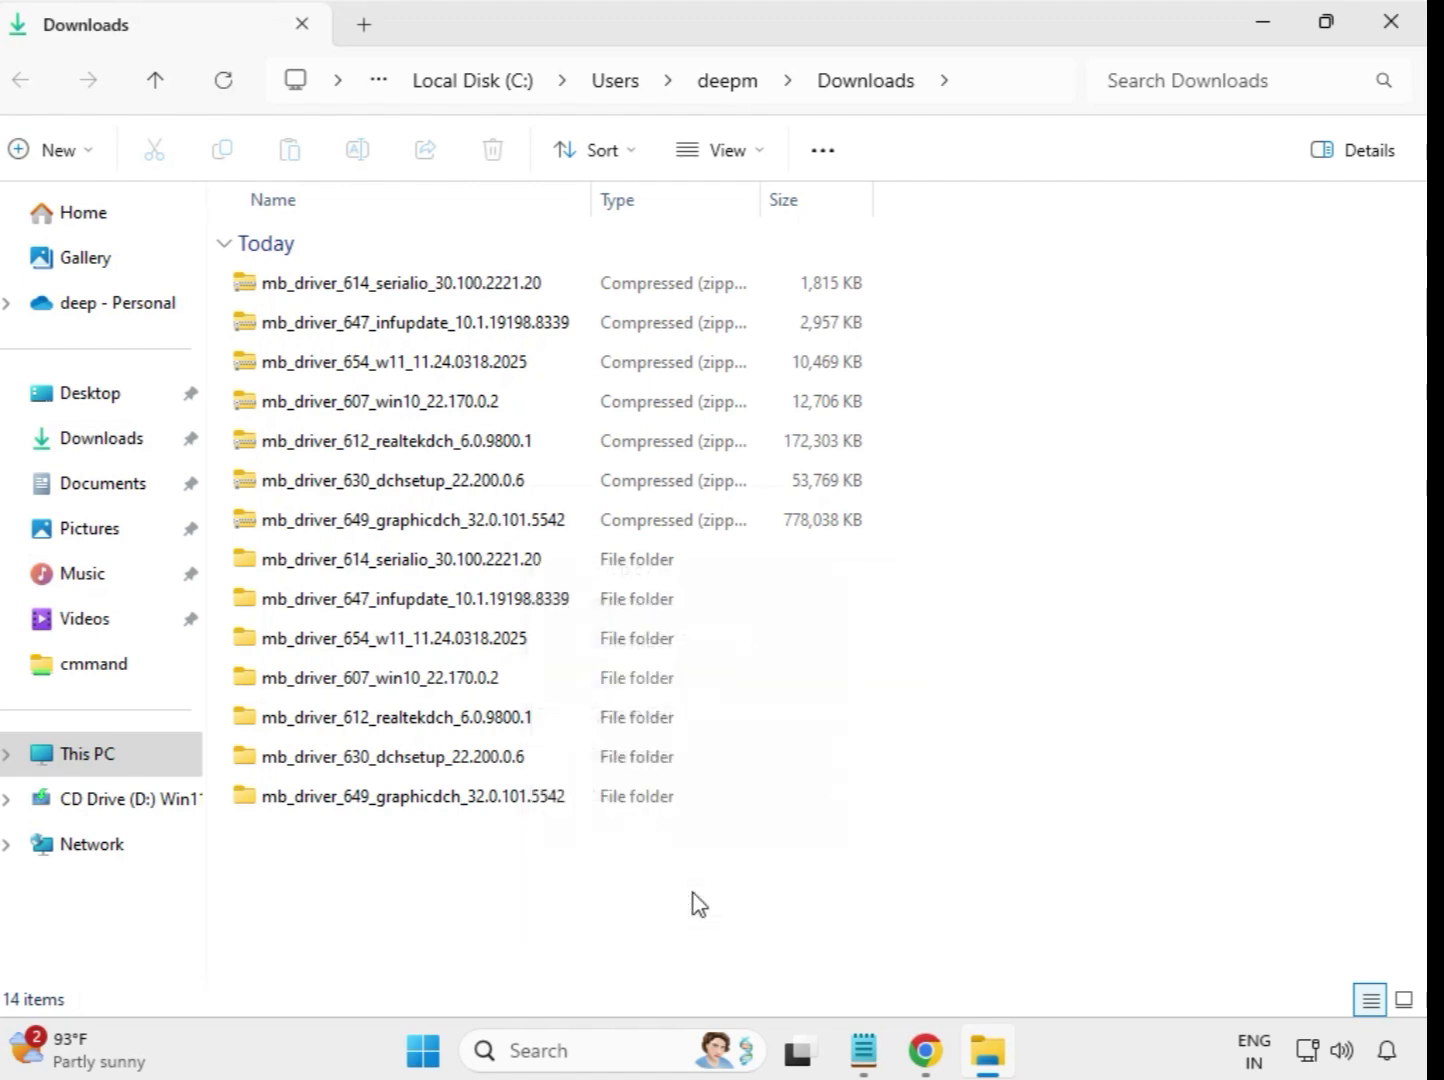
pyautogui.click(623, 600)
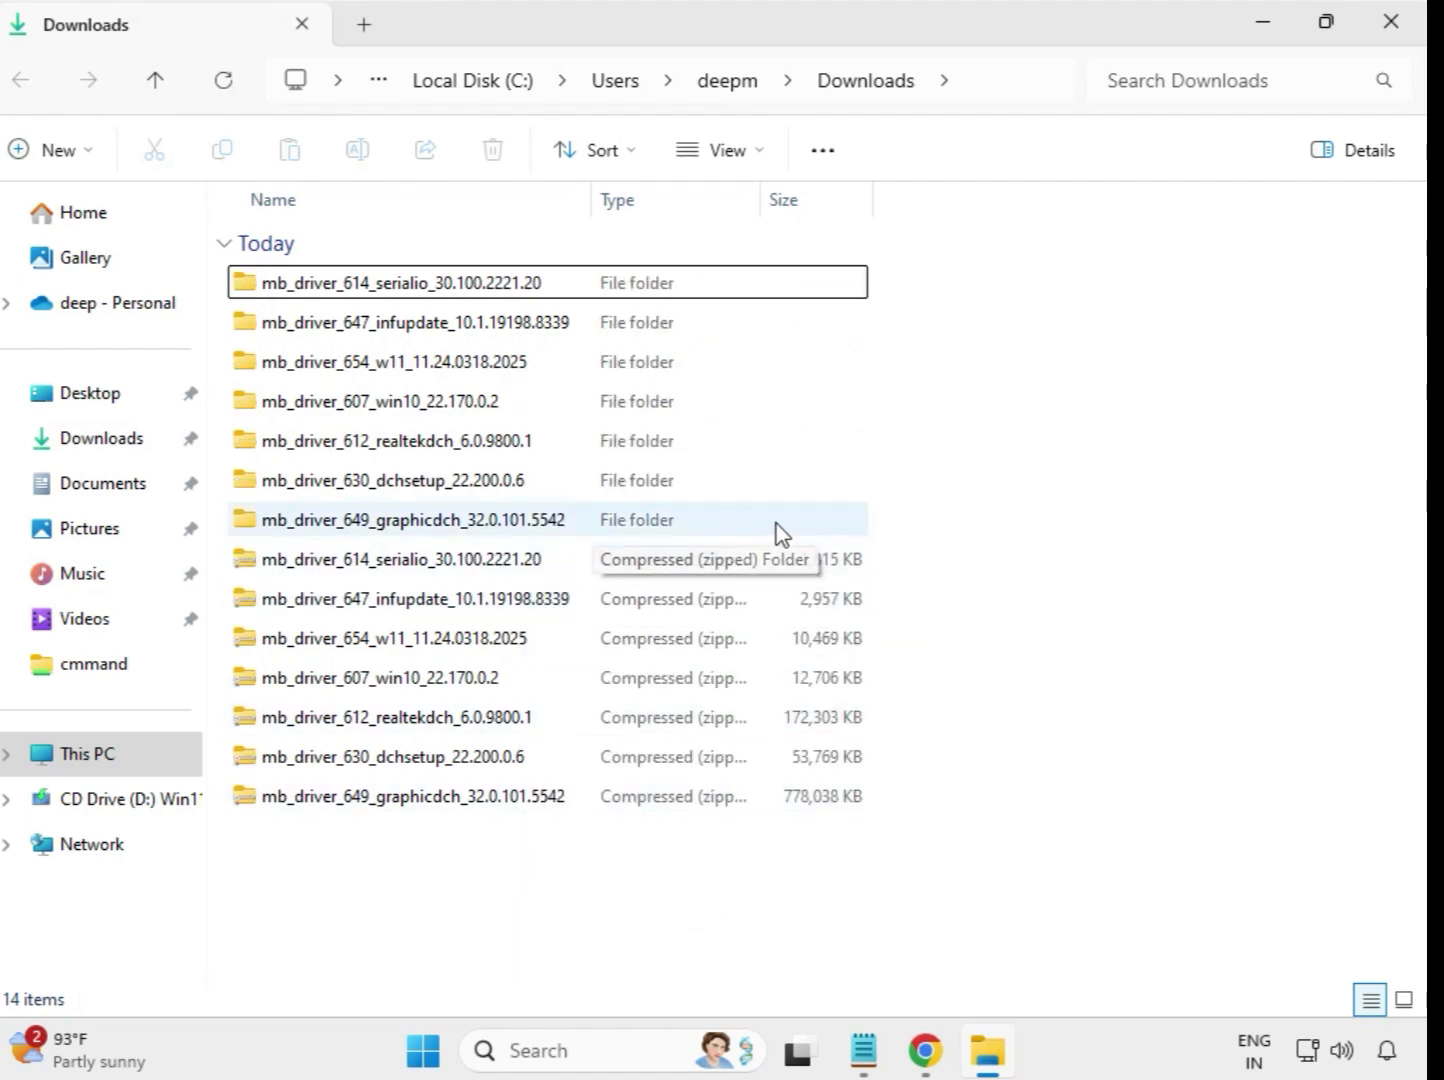
# Run the mb_driver_614_serialio_30.100.2221.20 installer from its extracted folder as administrator, allow its changes and dismiss the compatibility assistant
pyautogui.moveTo(884, 518); pyautogui.dragTo(548, 272)
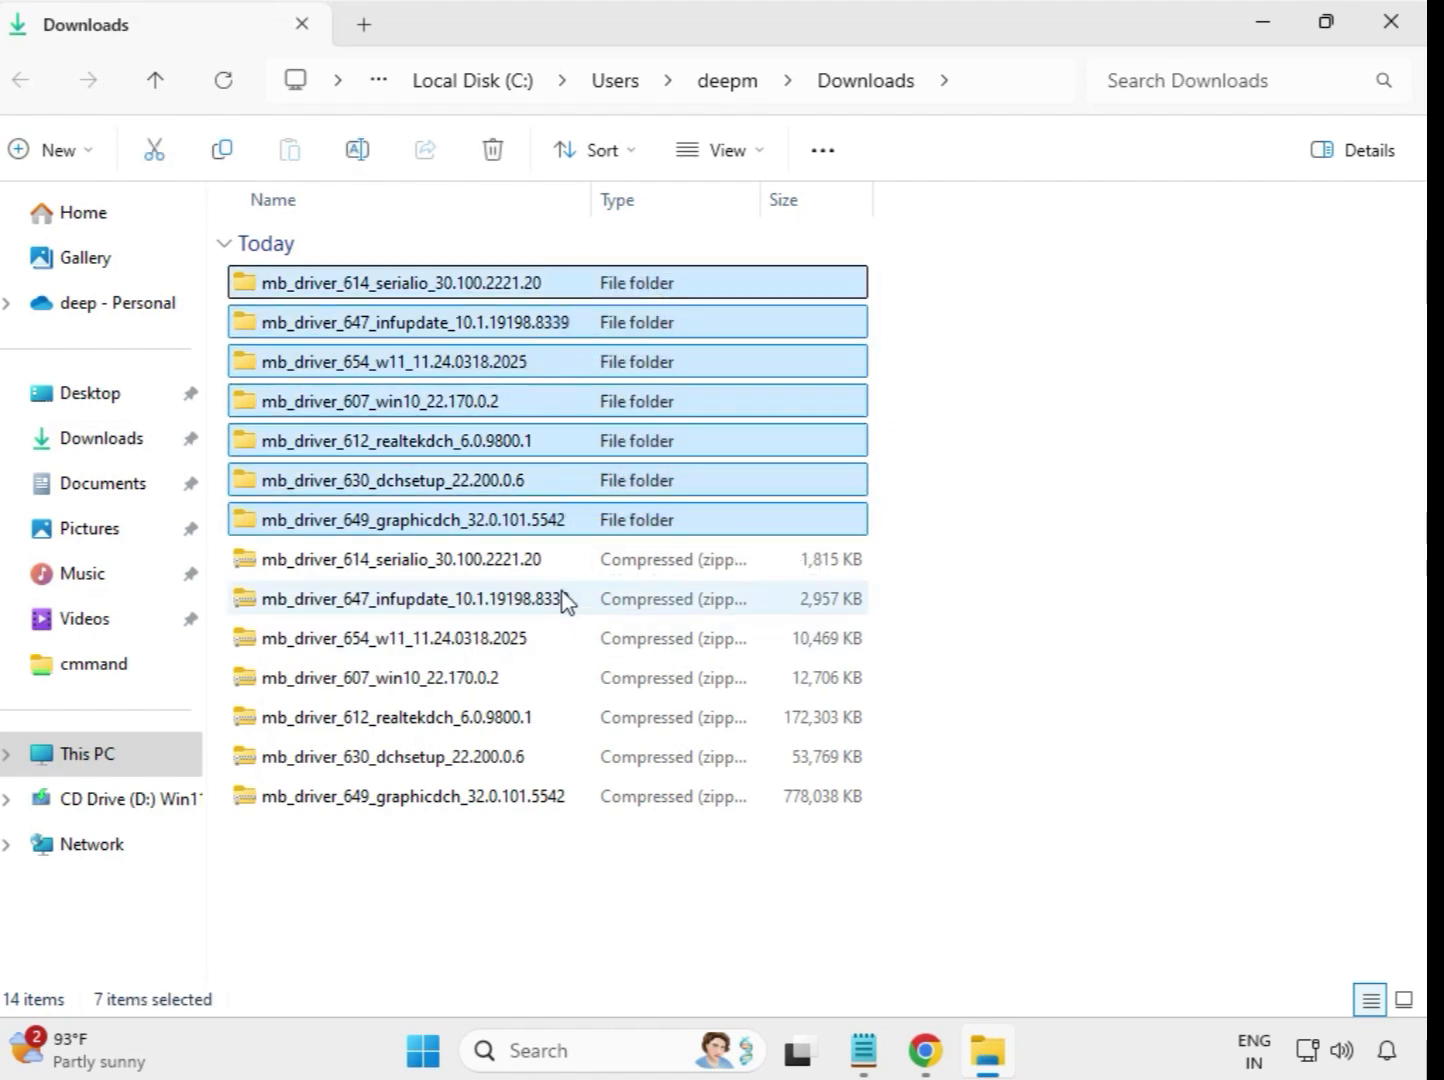
pyautogui.click(931, 348)
pyautogui.doubleClick(403, 285)
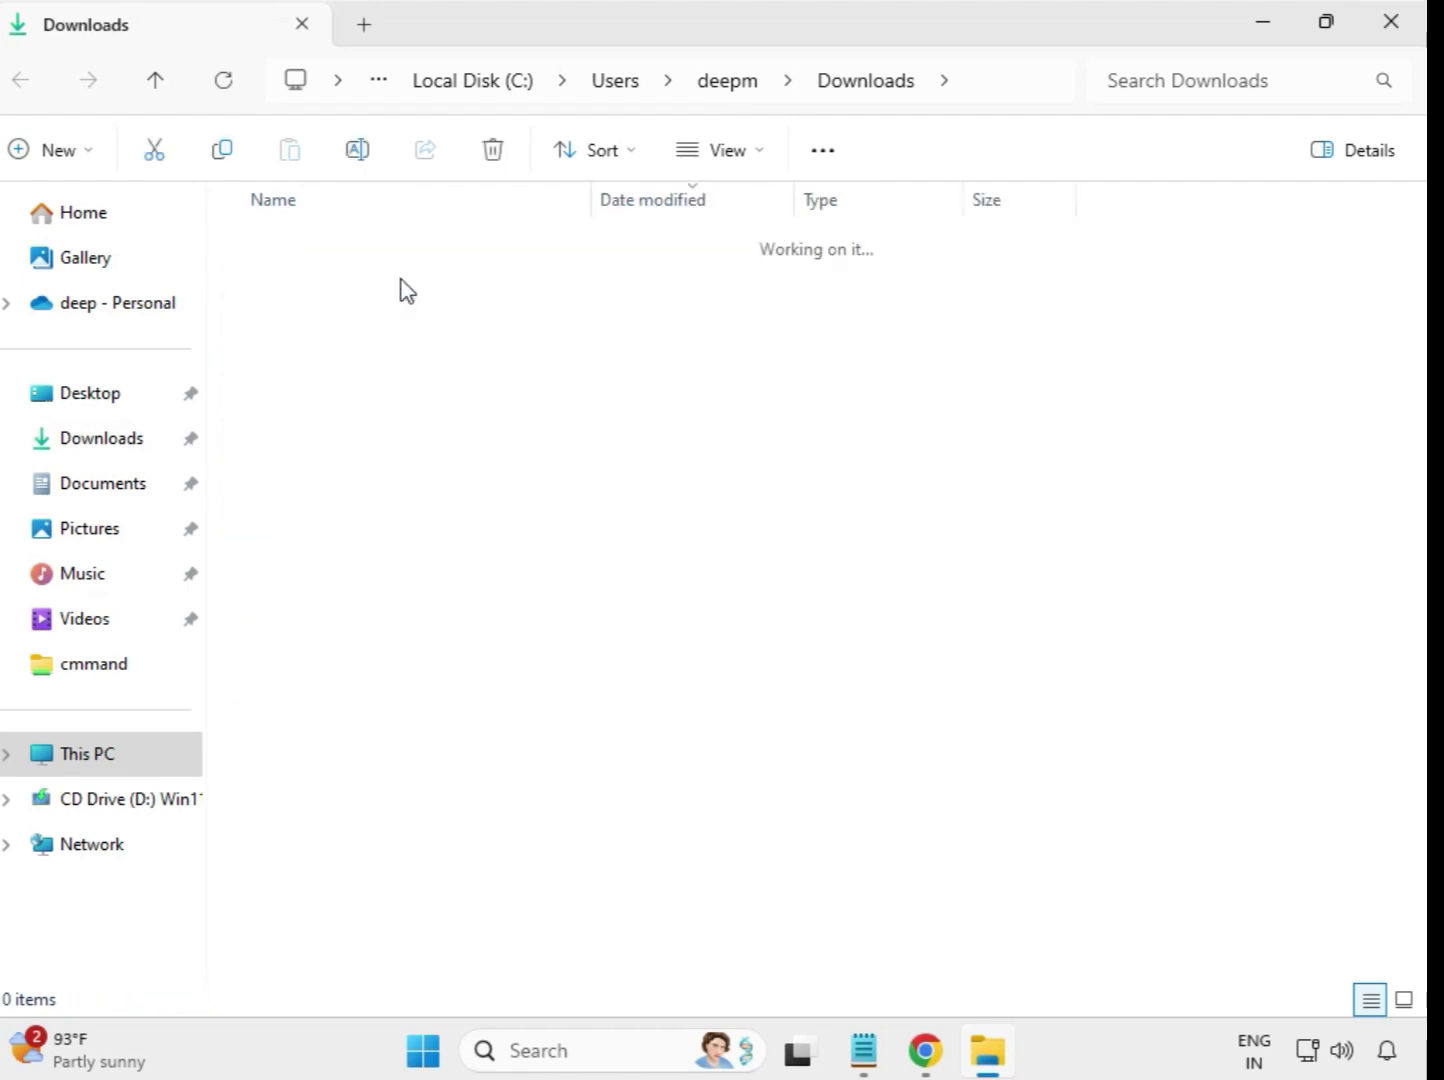
pyautogui.click(387, 296)
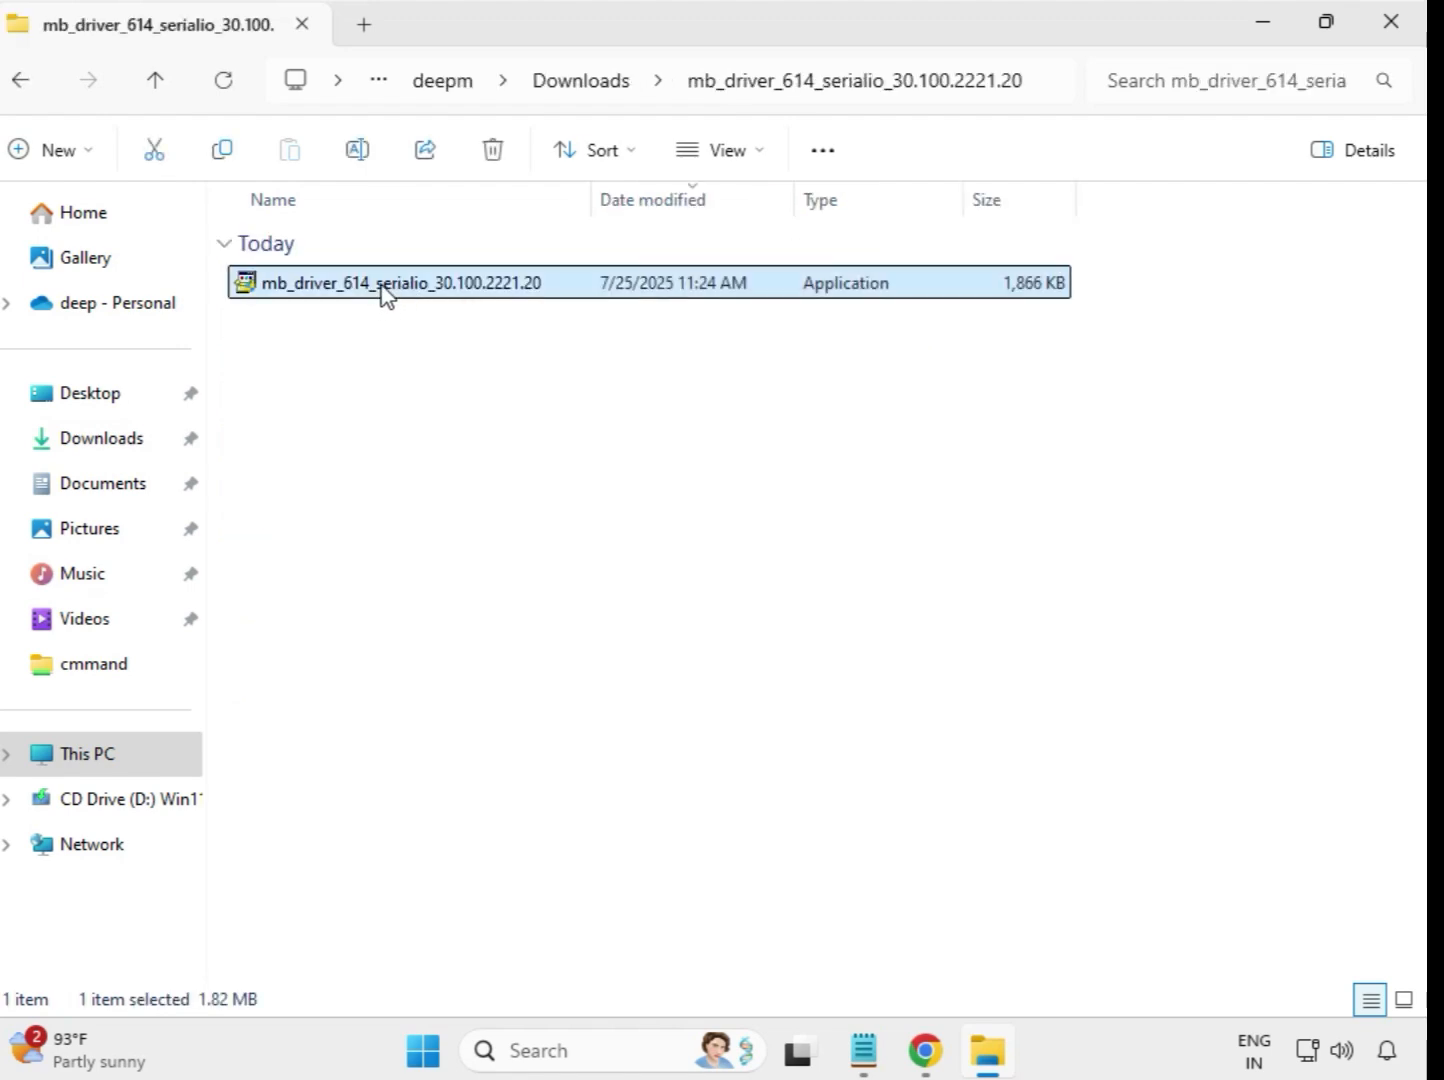
pyautogui.rightClick(386, 296)
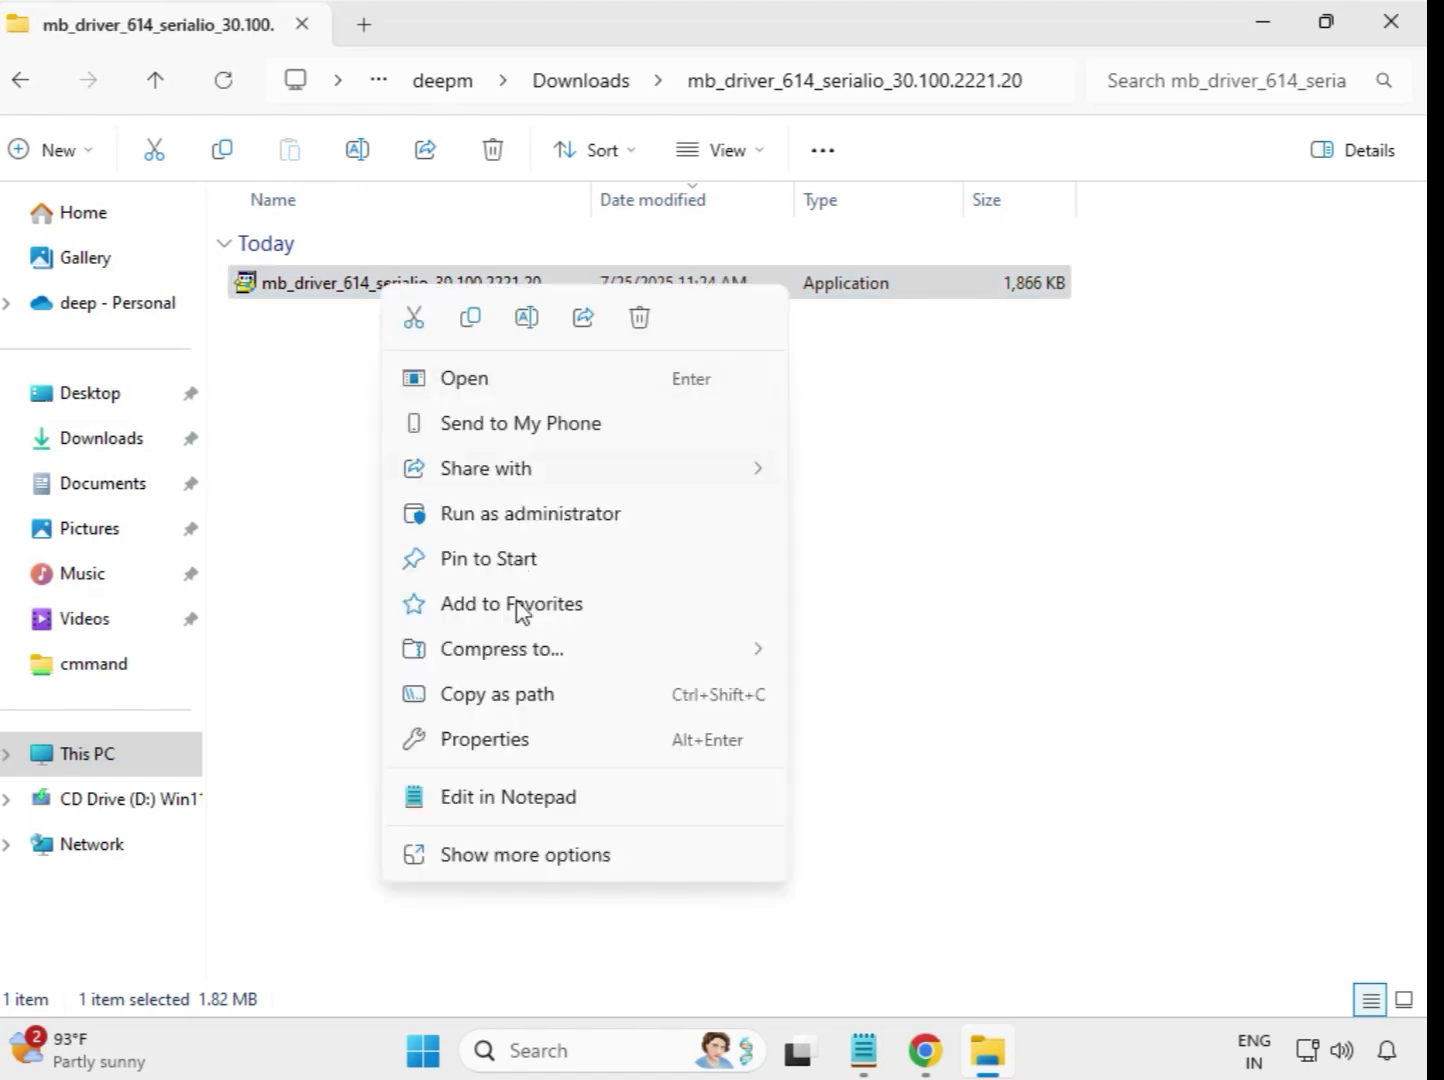
pyautogui.click(511, 515)
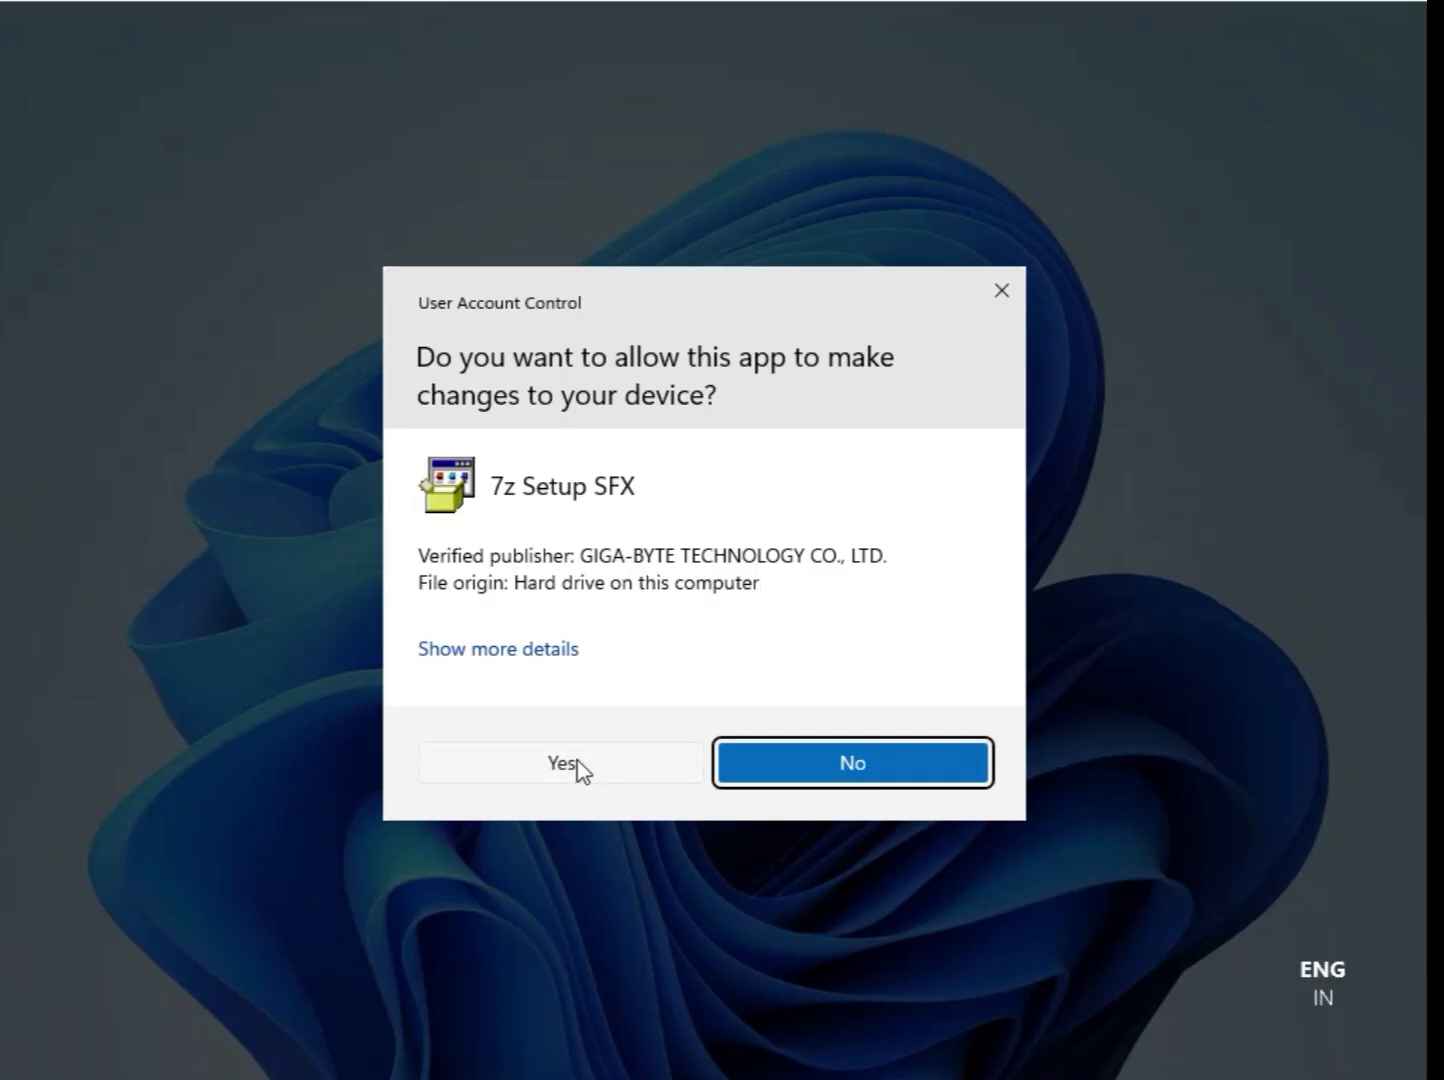
pyautogui.click(565, 763)
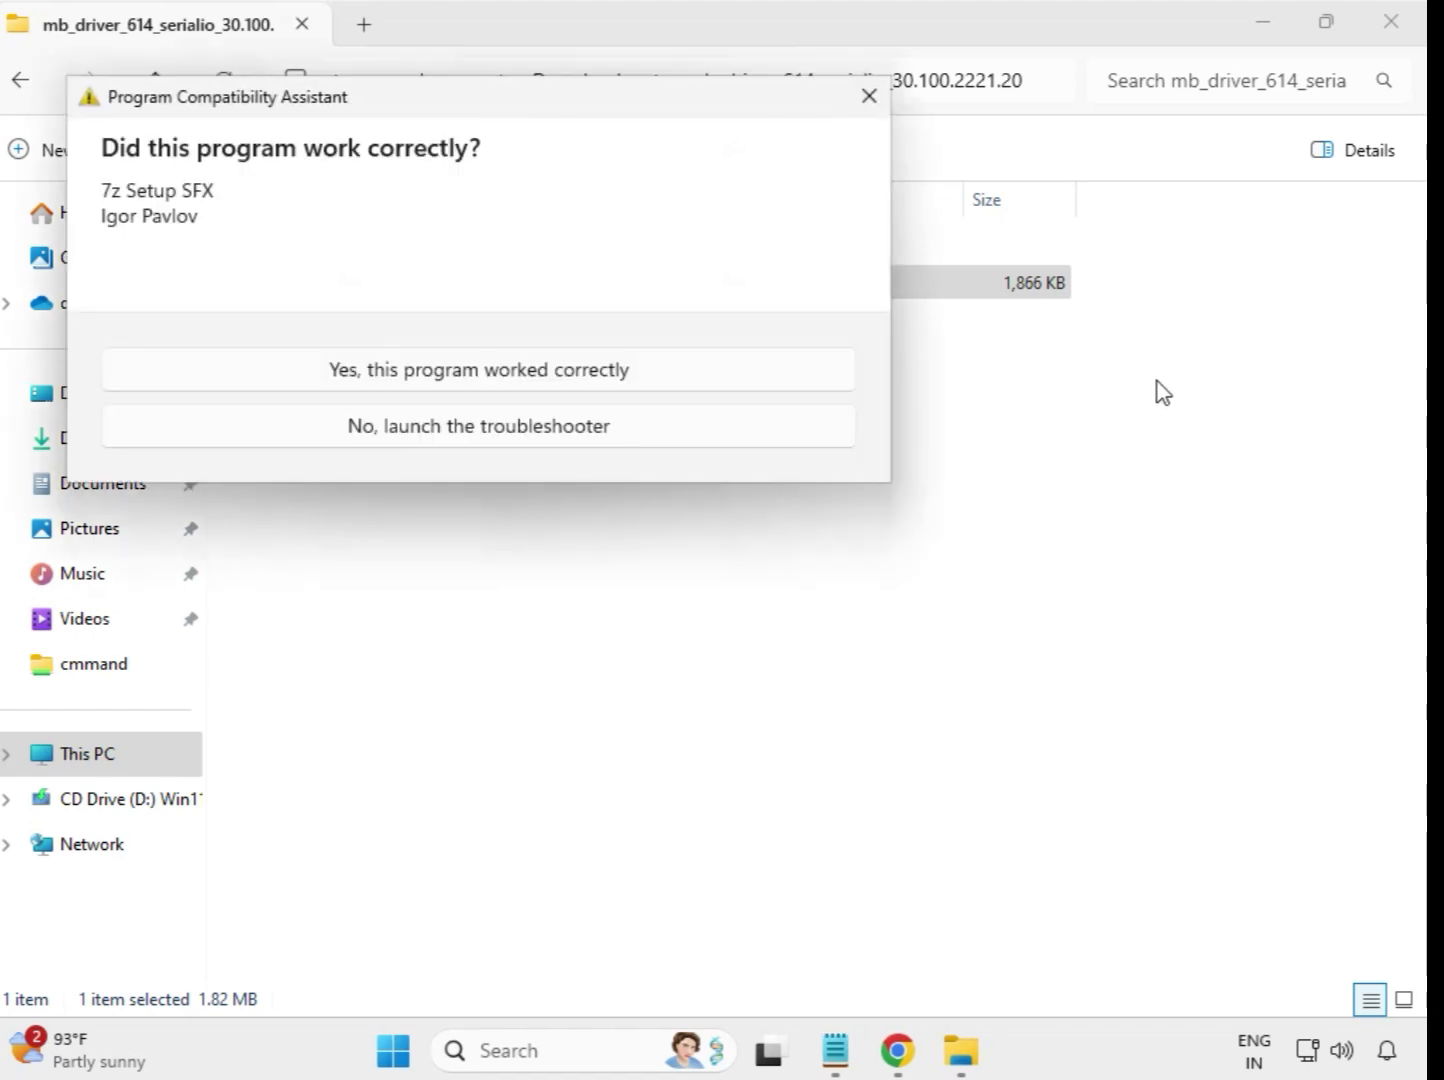
pyautogui.press('Escape')
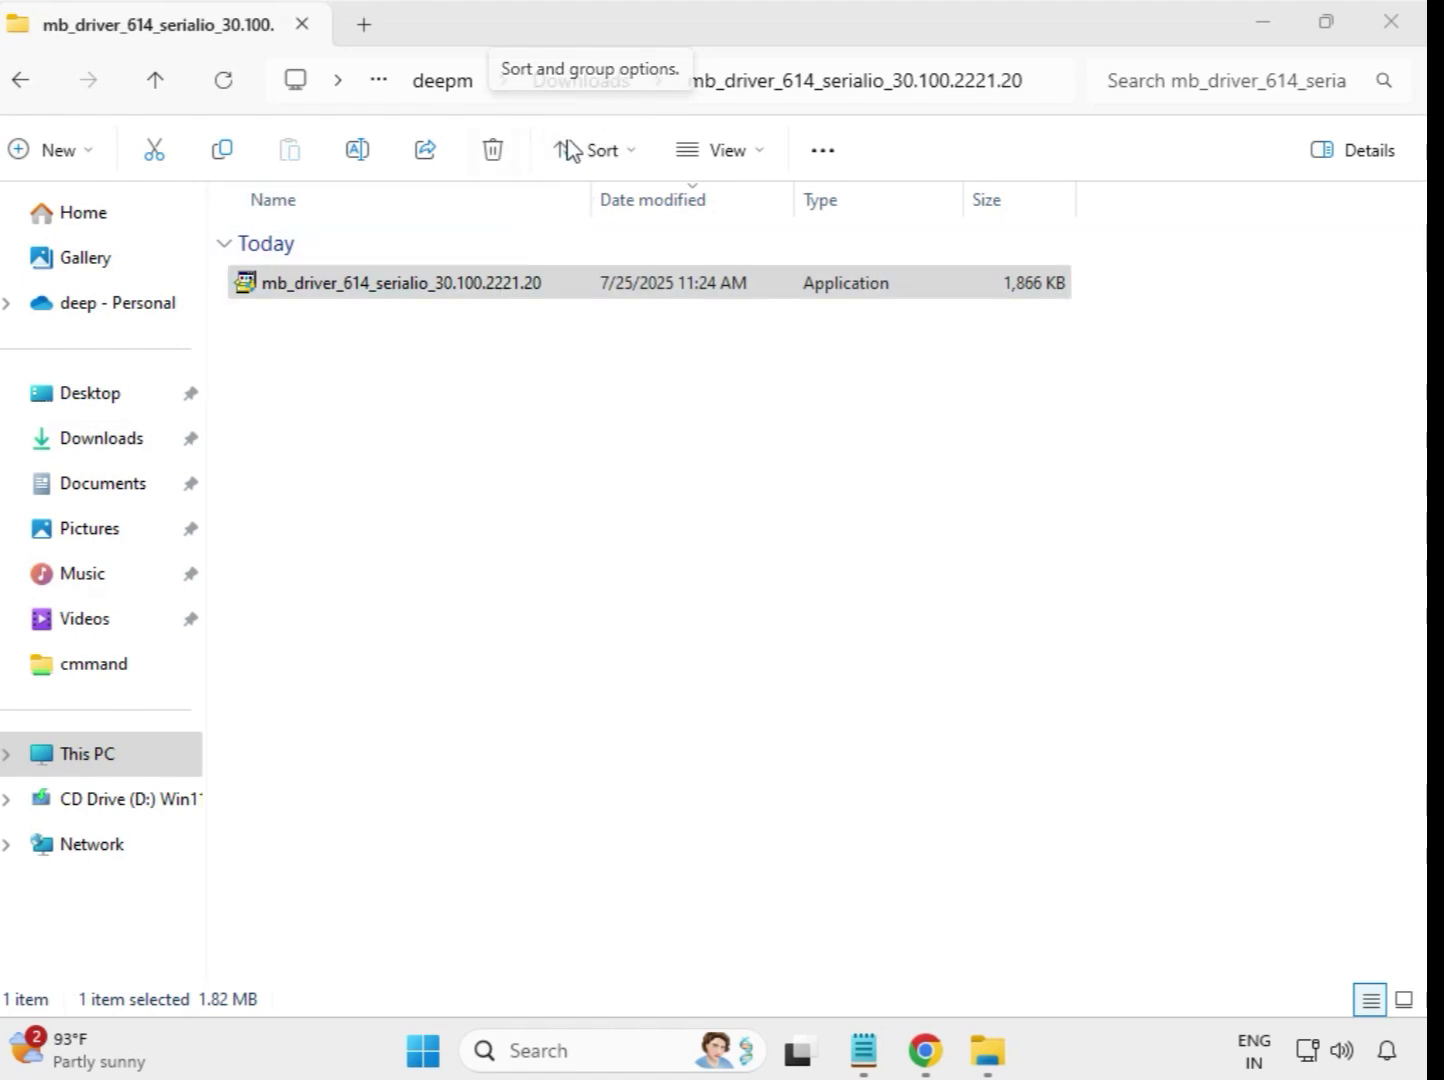
# Go back to Downloads and run the mb_driver_647_infupdate_10.1.19198.8339 installer from its folder as administrator, allowing it to make changes
pyautogui.click(594, 295)
pyautogui.click(26, 85)
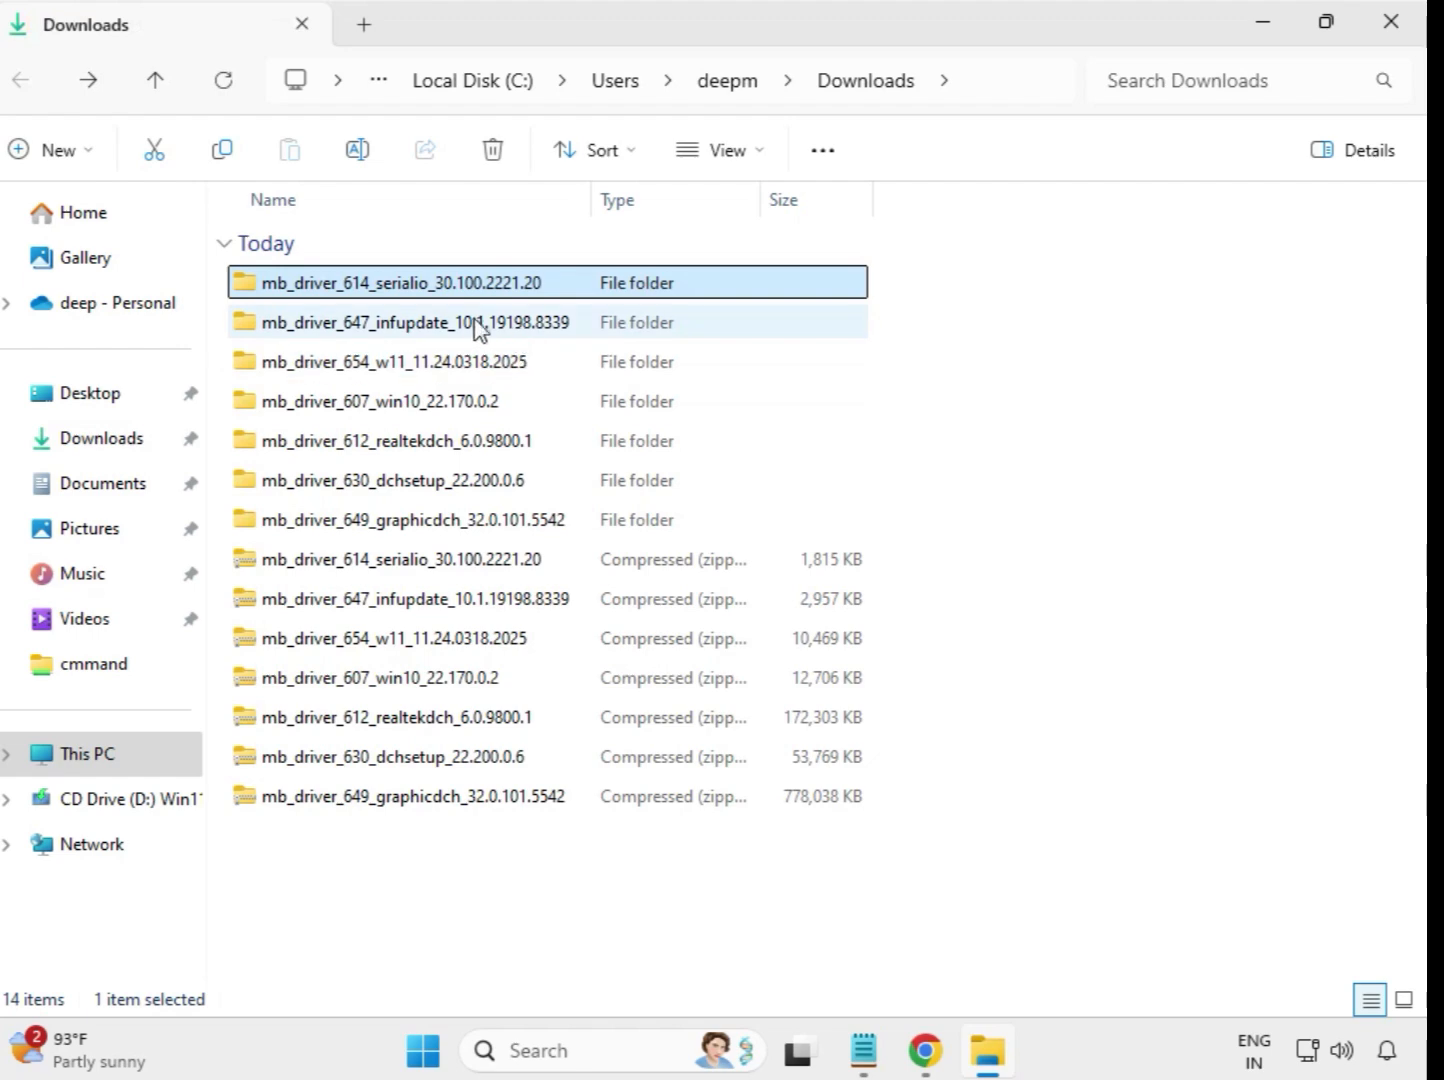
pyautogui.doubleClick(480, 323)
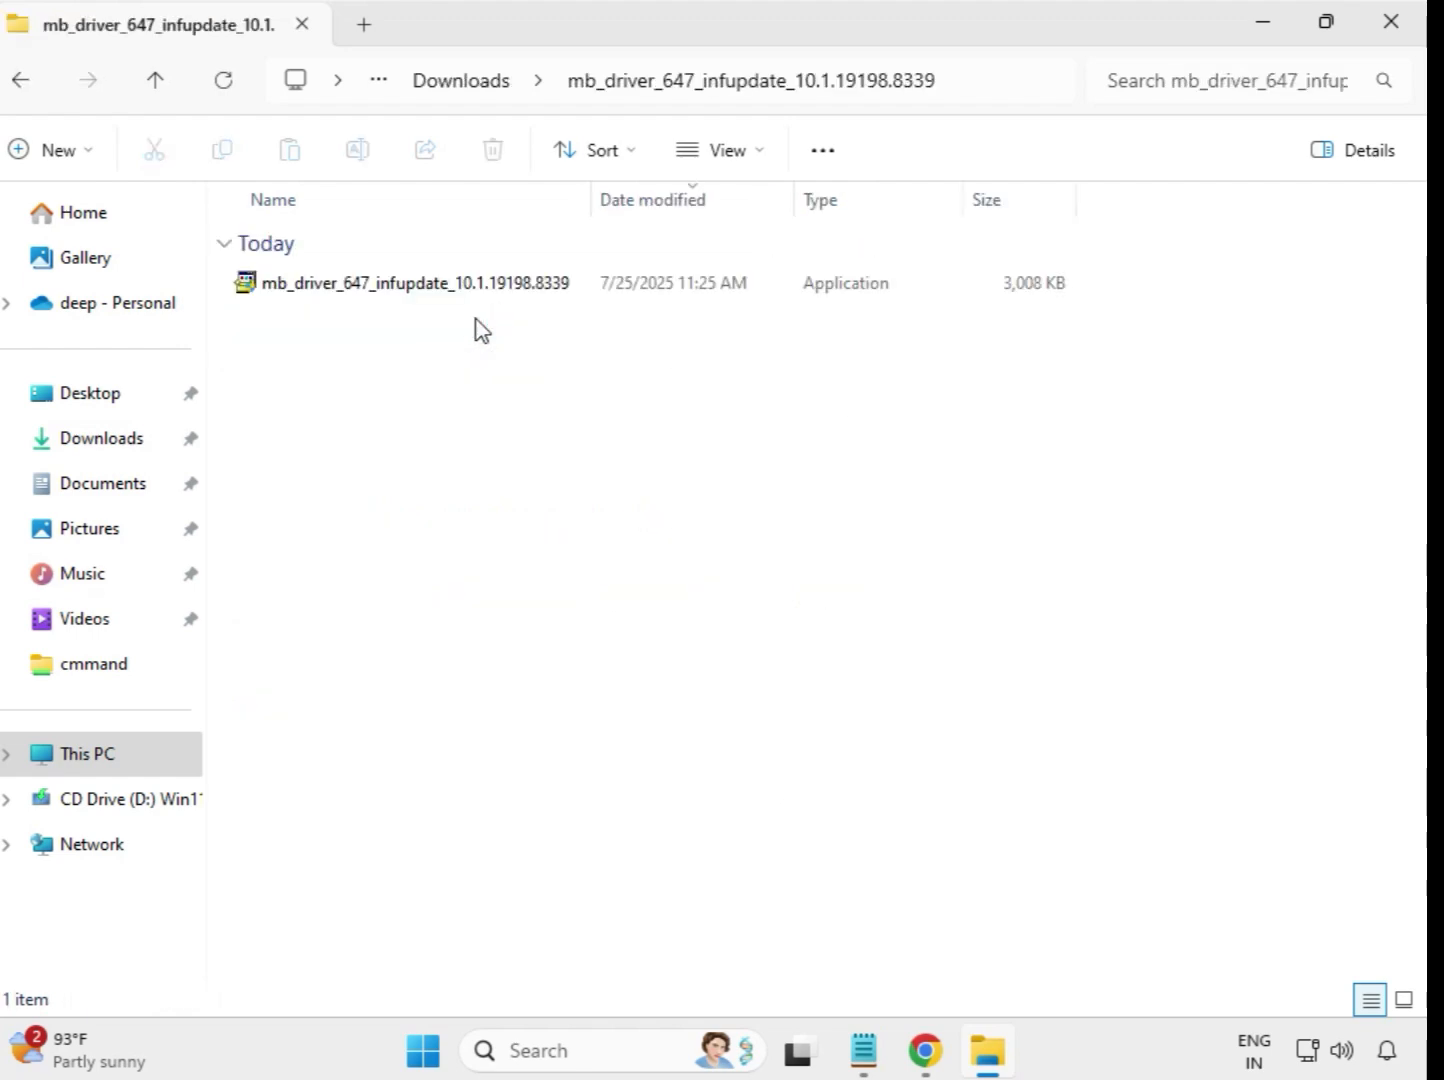
pyautogui.click(482, 293)
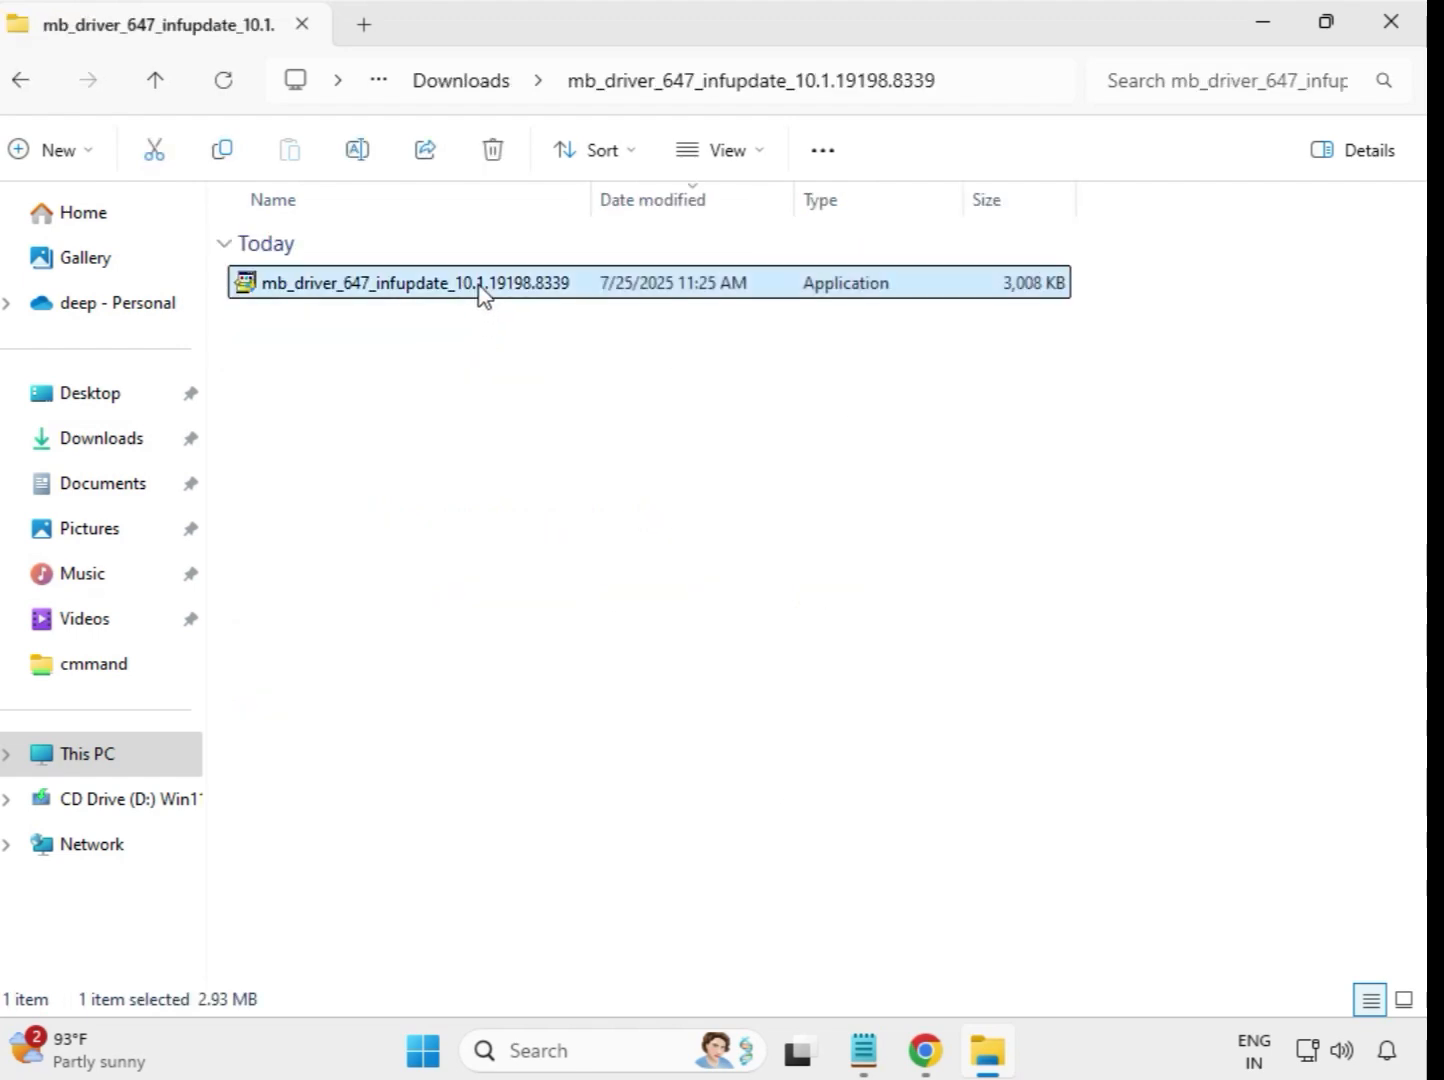
pyautogui.rightClick(482, 293)
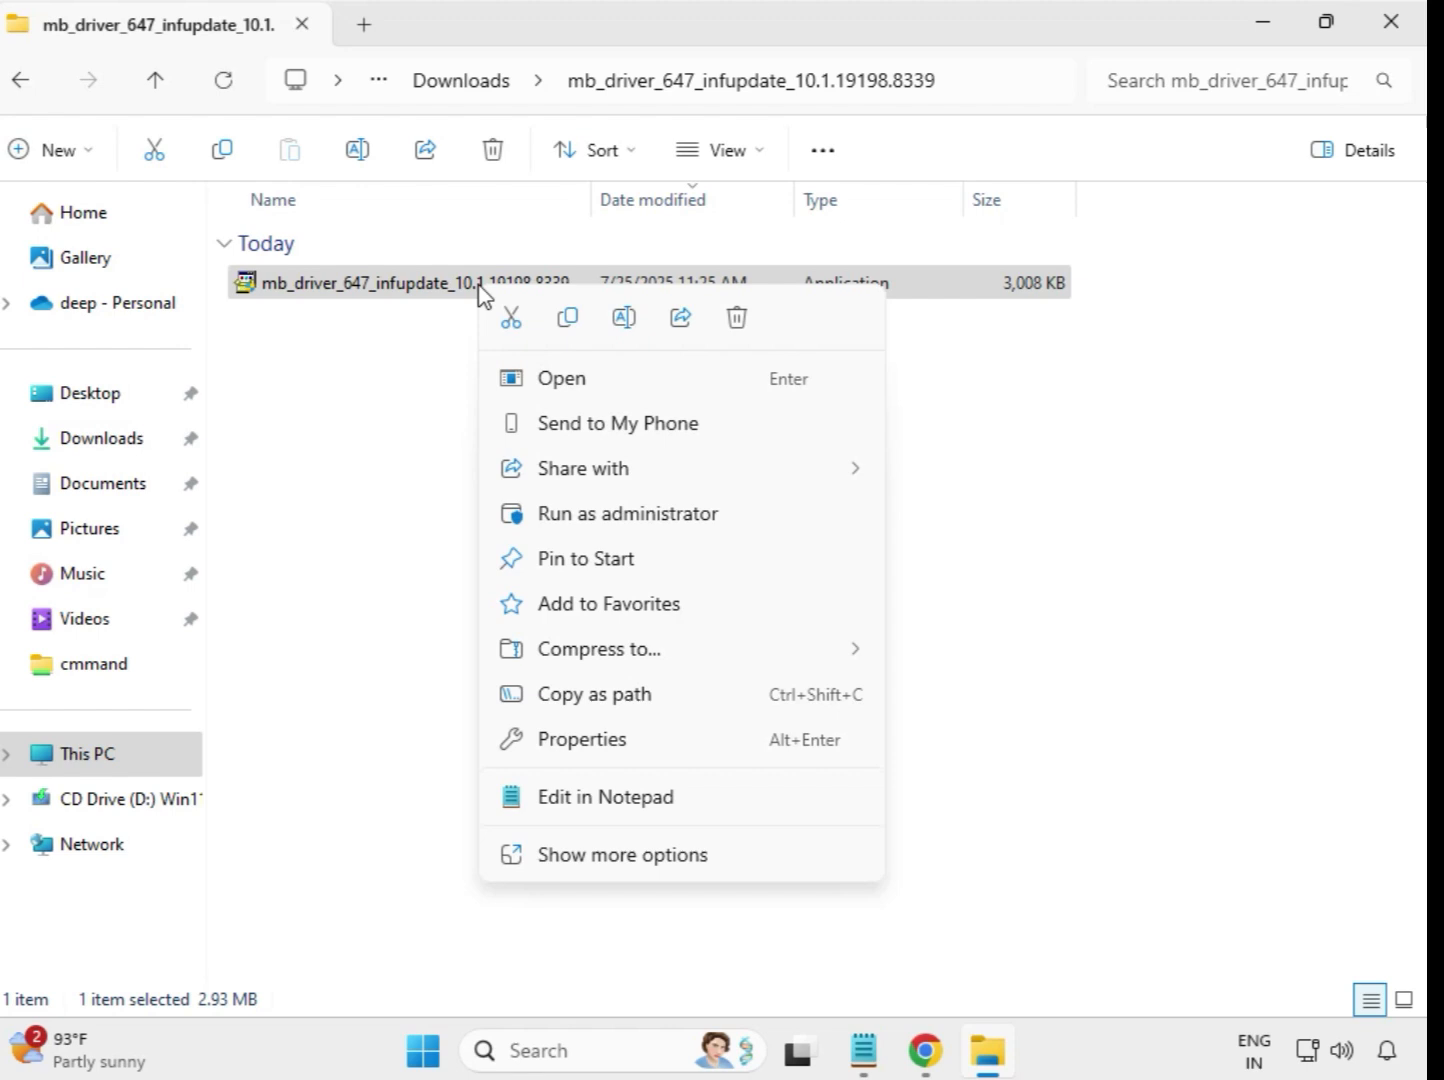
pyautogui.click(641, 516)
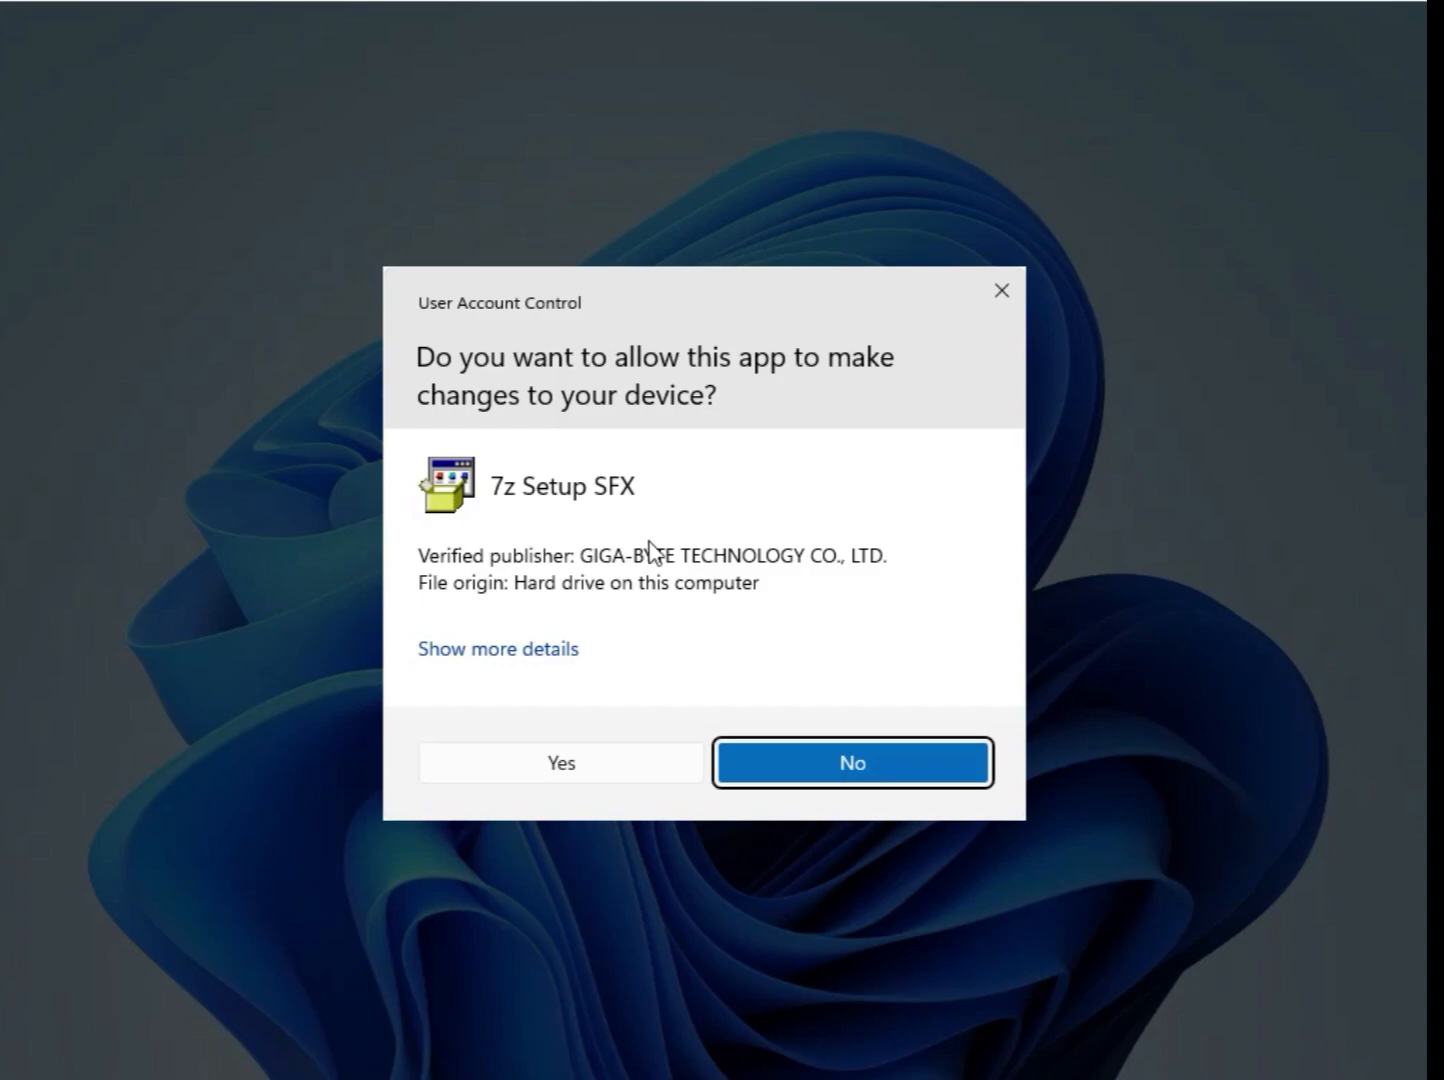
pyautogui.click(658, 781)
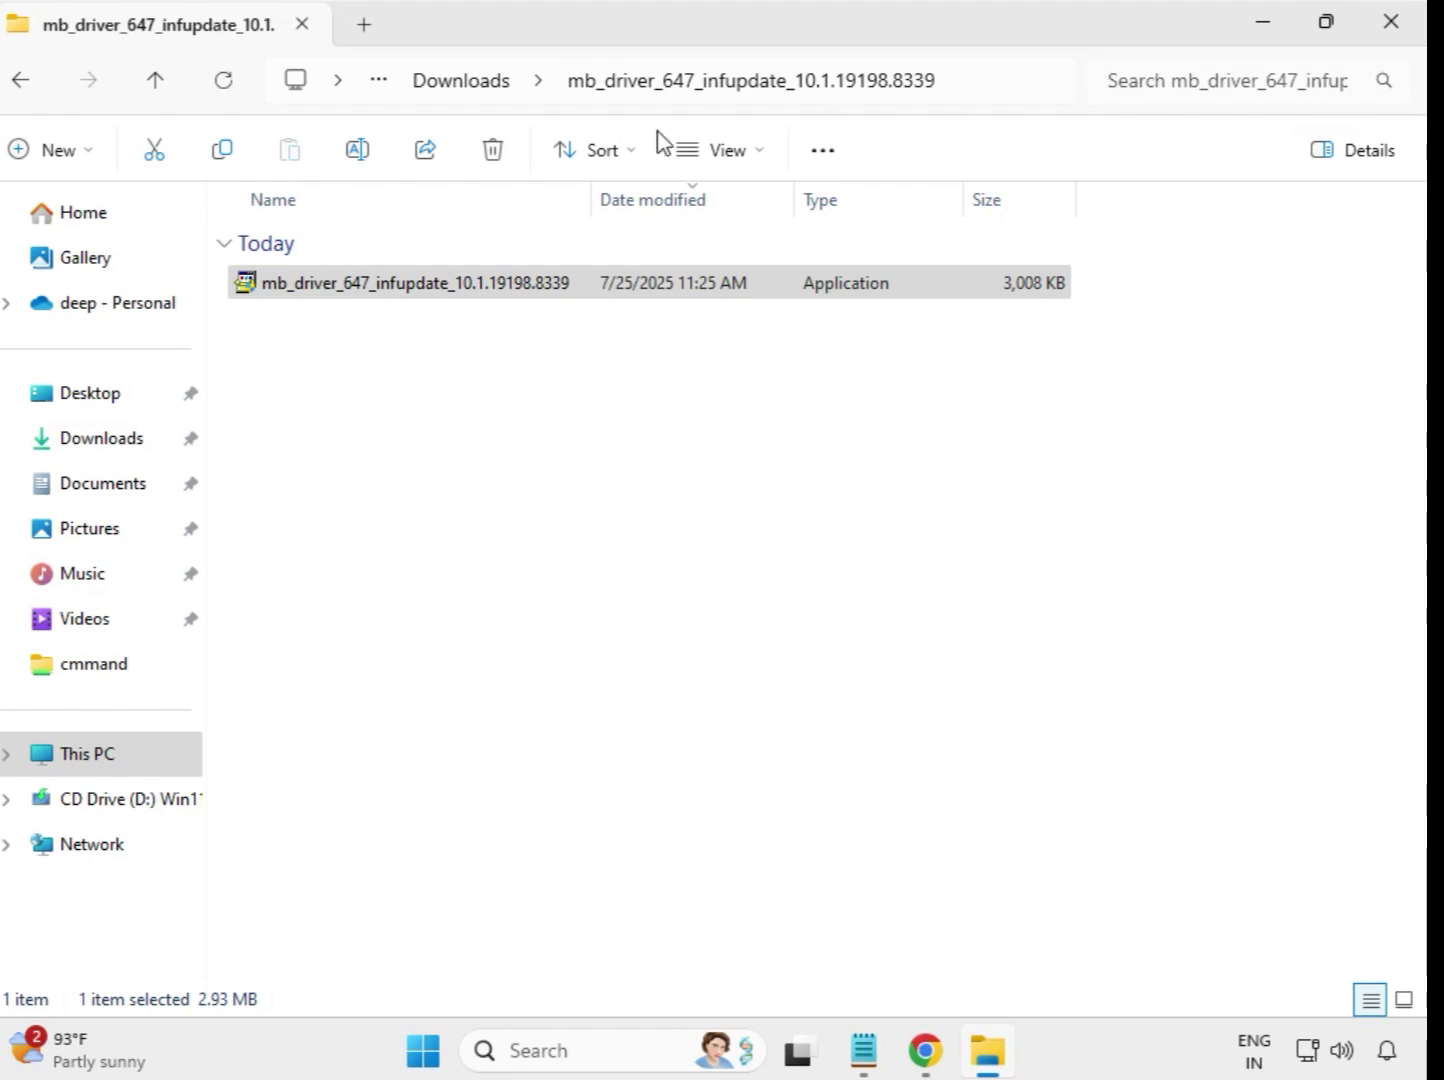
# Return to Downloads and run the mb_driver_654_w11_11.24.0318.2025 installer from its folder as administrator, allowing it to make changes
pyautogui.click(437, 90)
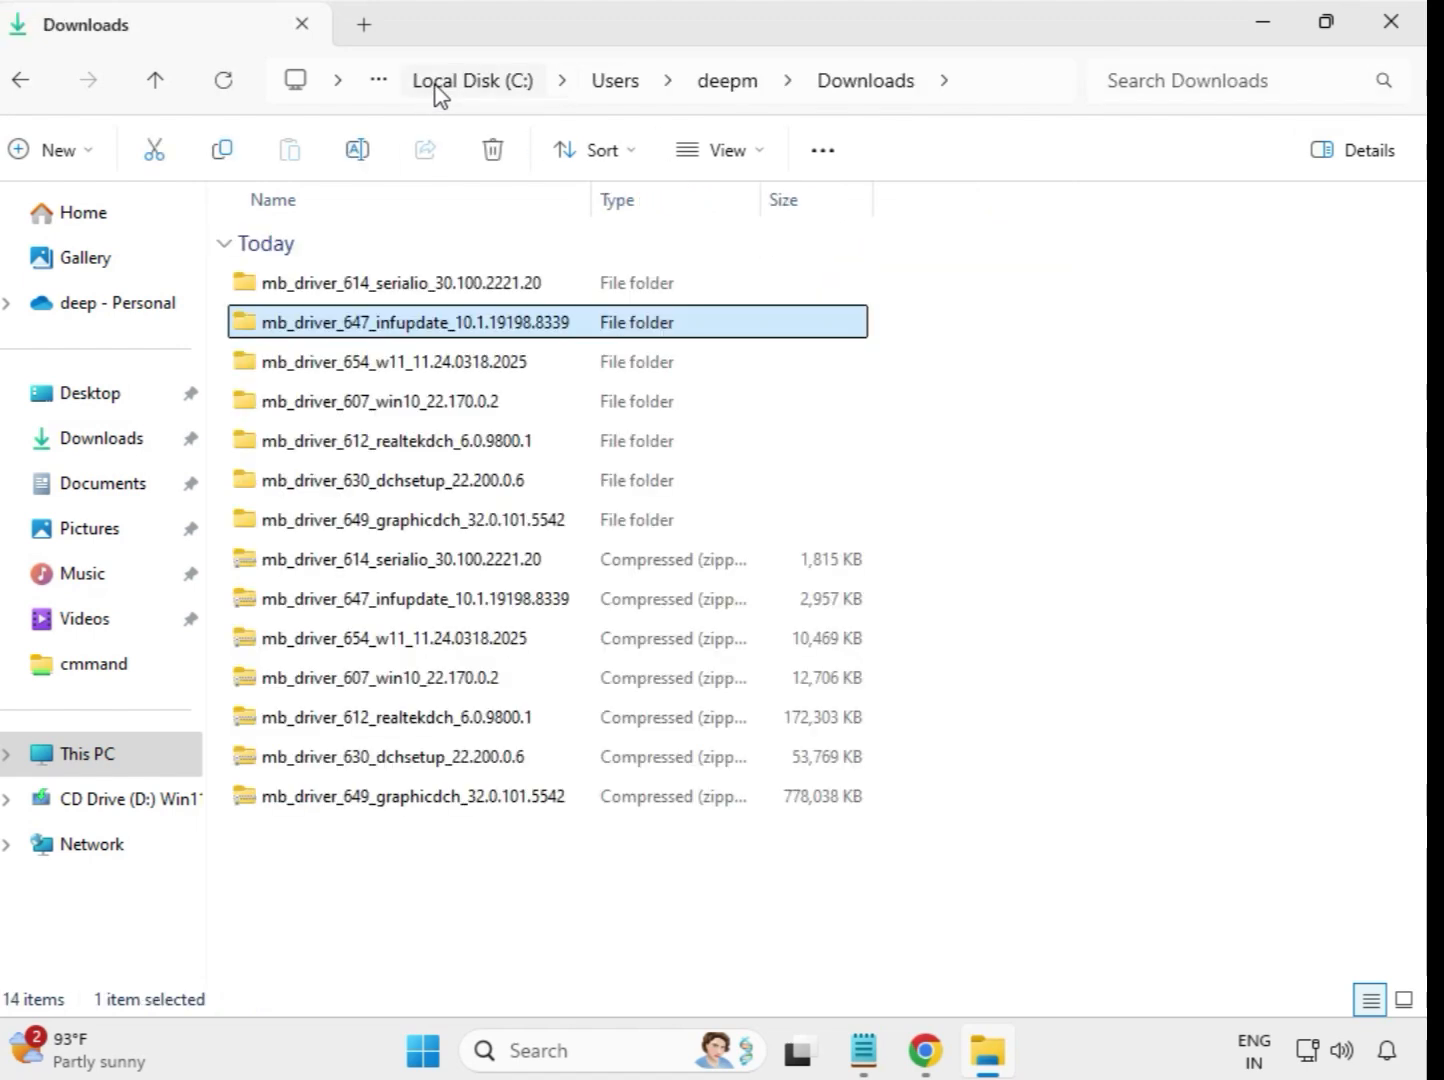
pyautogui.doubleClick(405, 365)
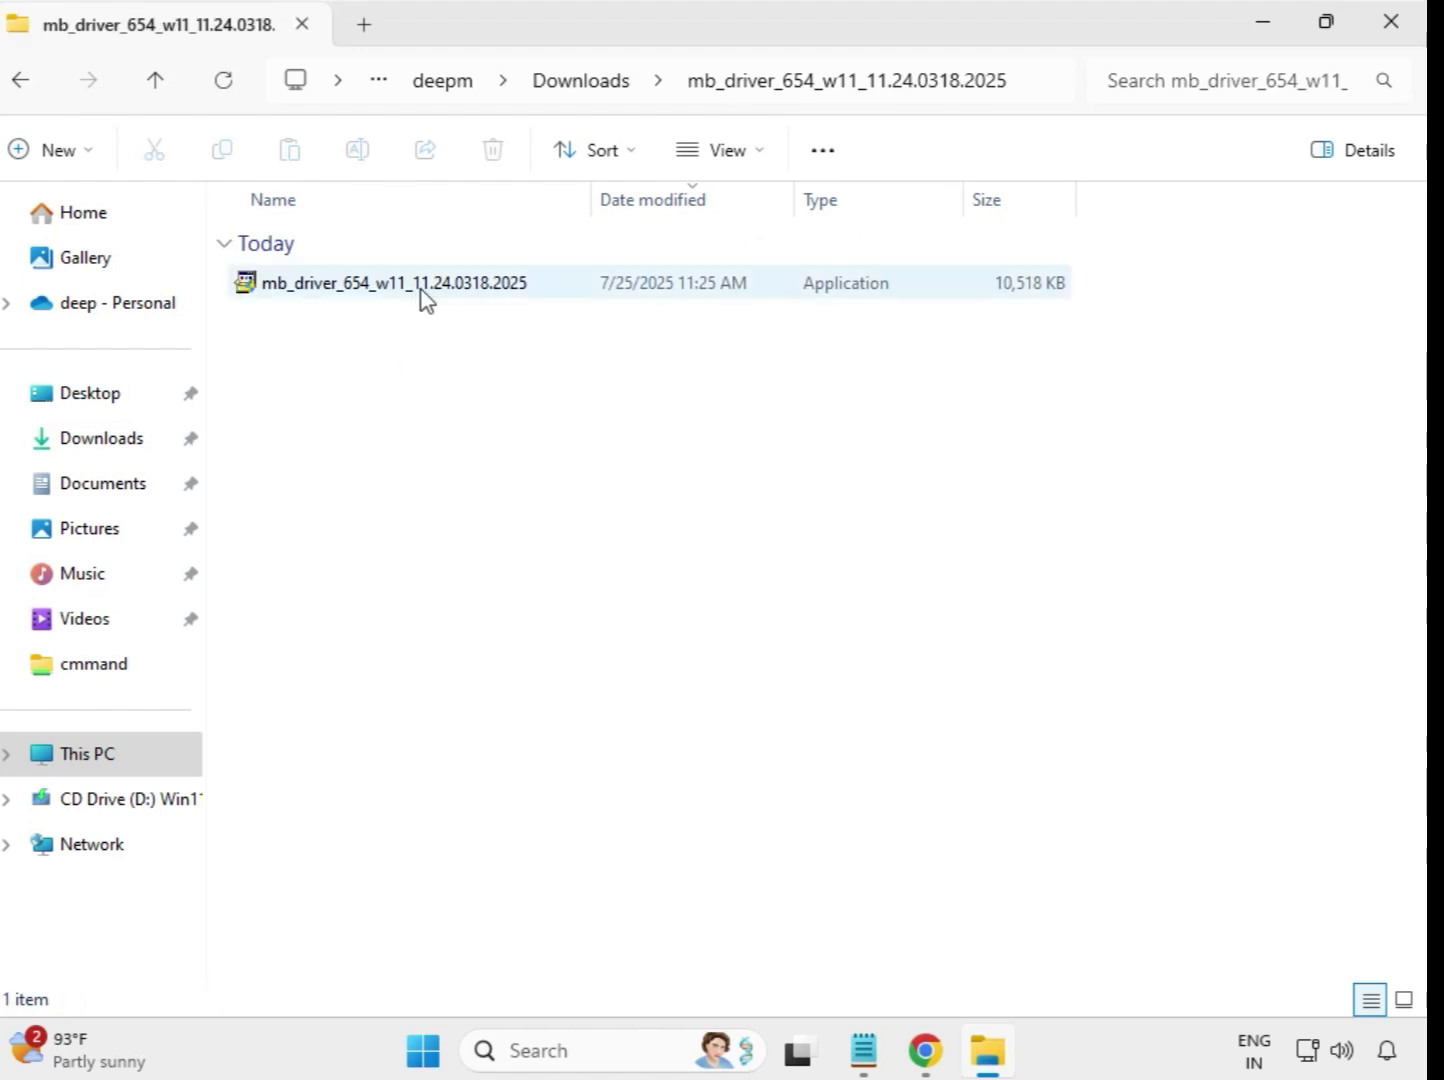
pyautogui.click(423, 297)
pyautogui.rightClick(423, 297)
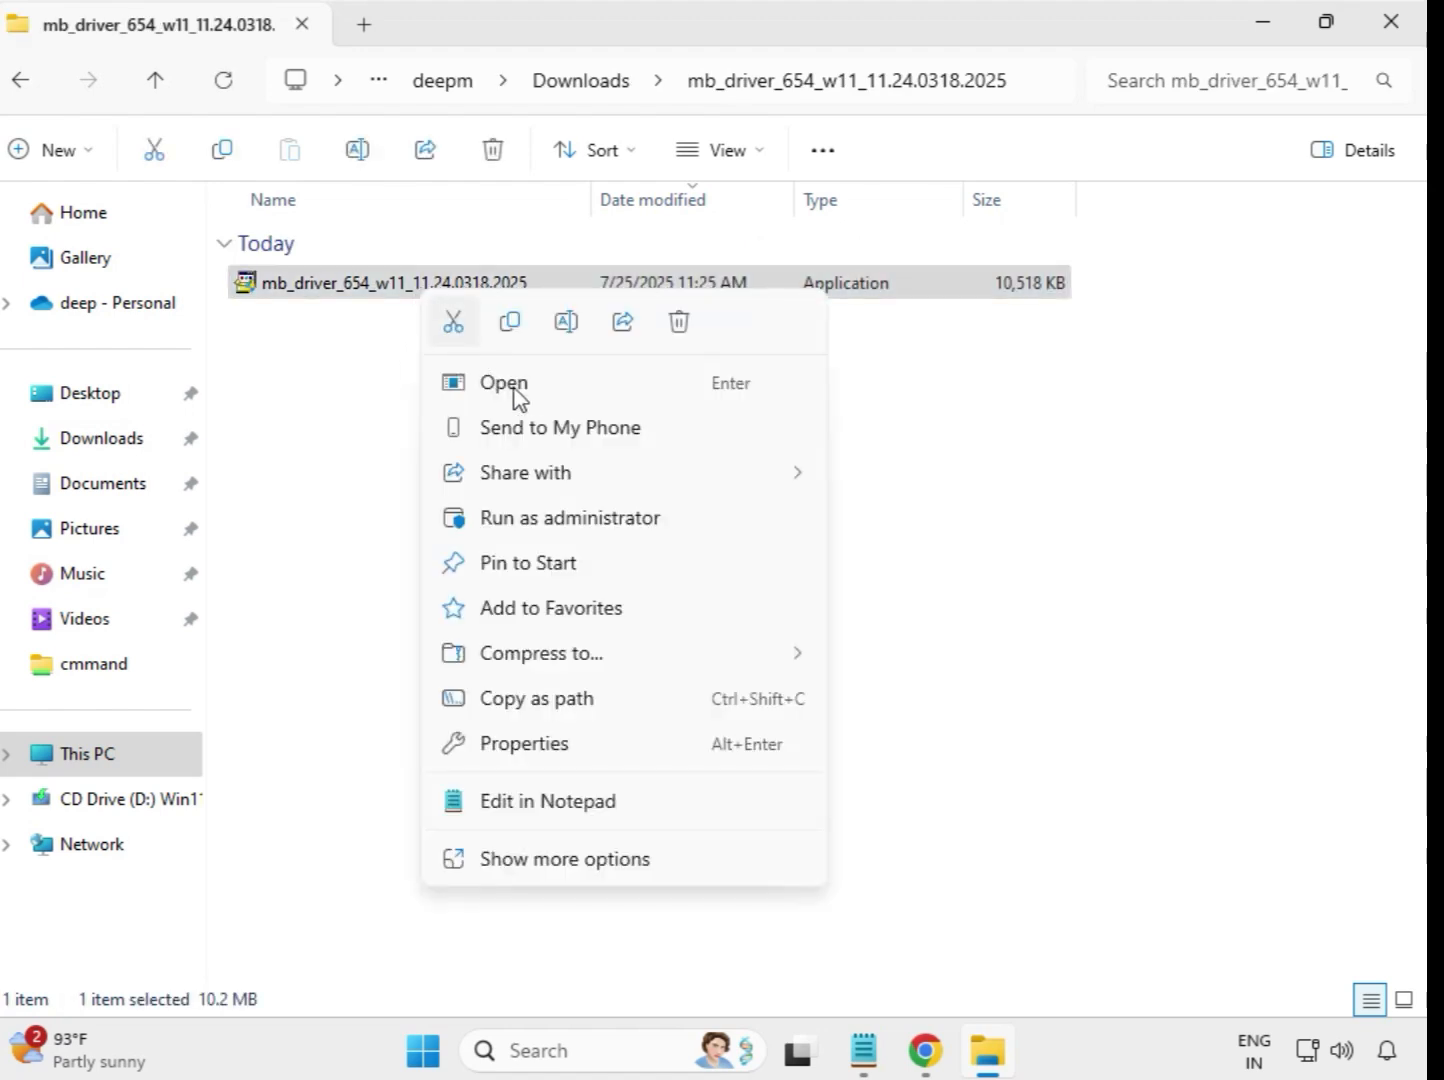
pyautogui.click(561, 526)
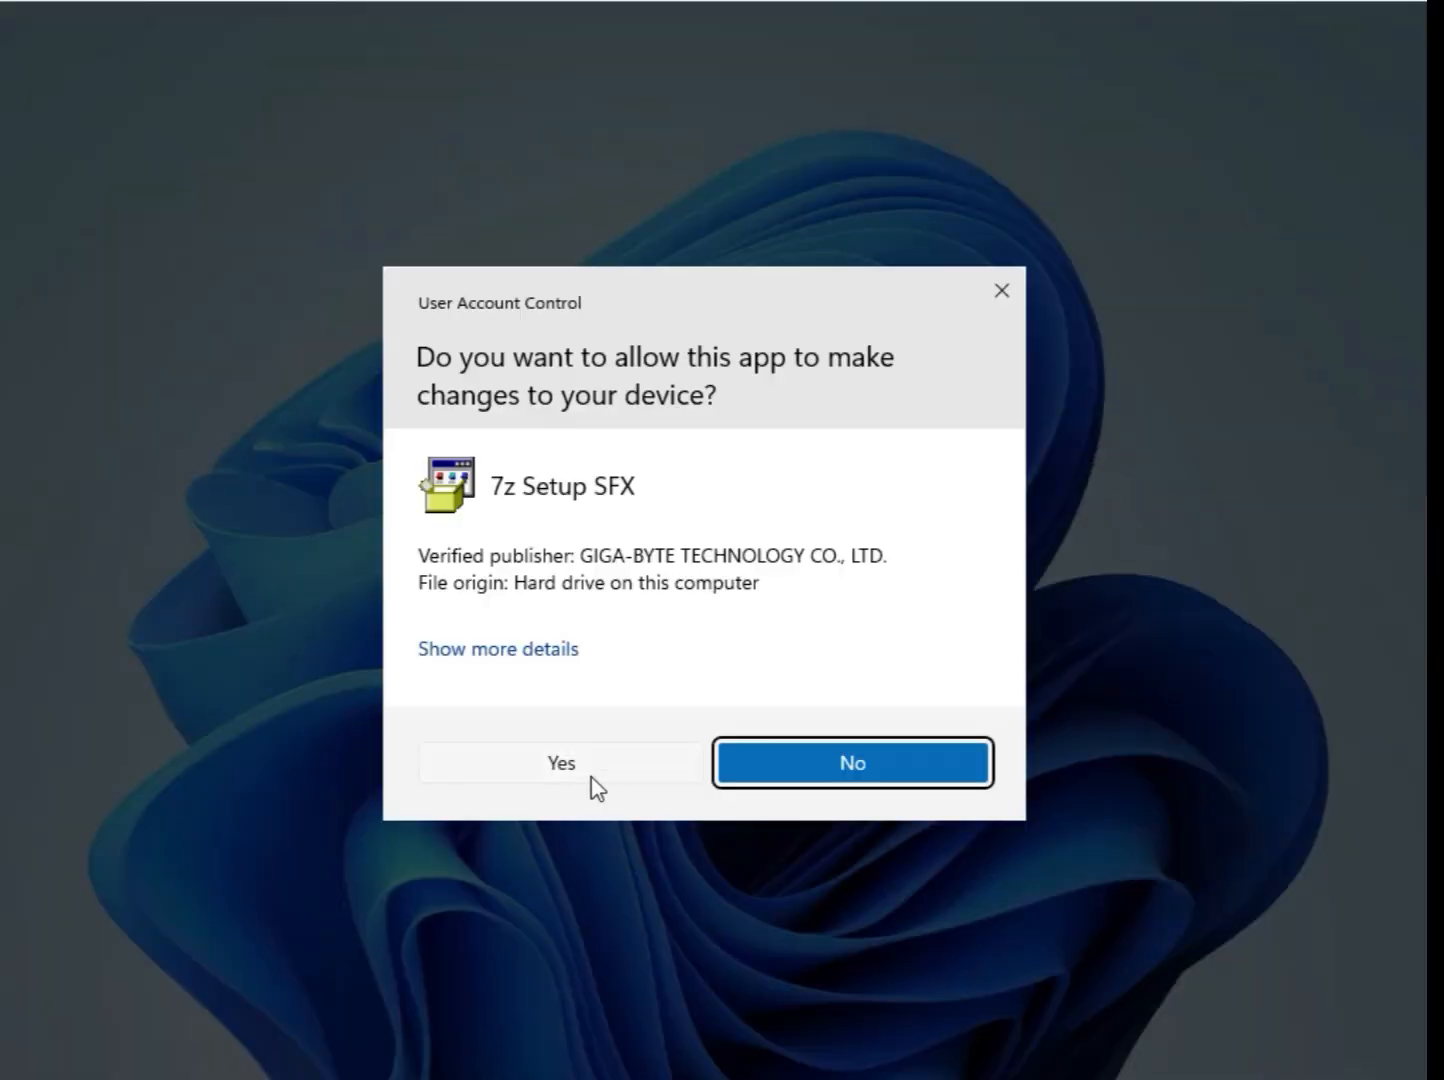
pyautogui.click(591, 777)
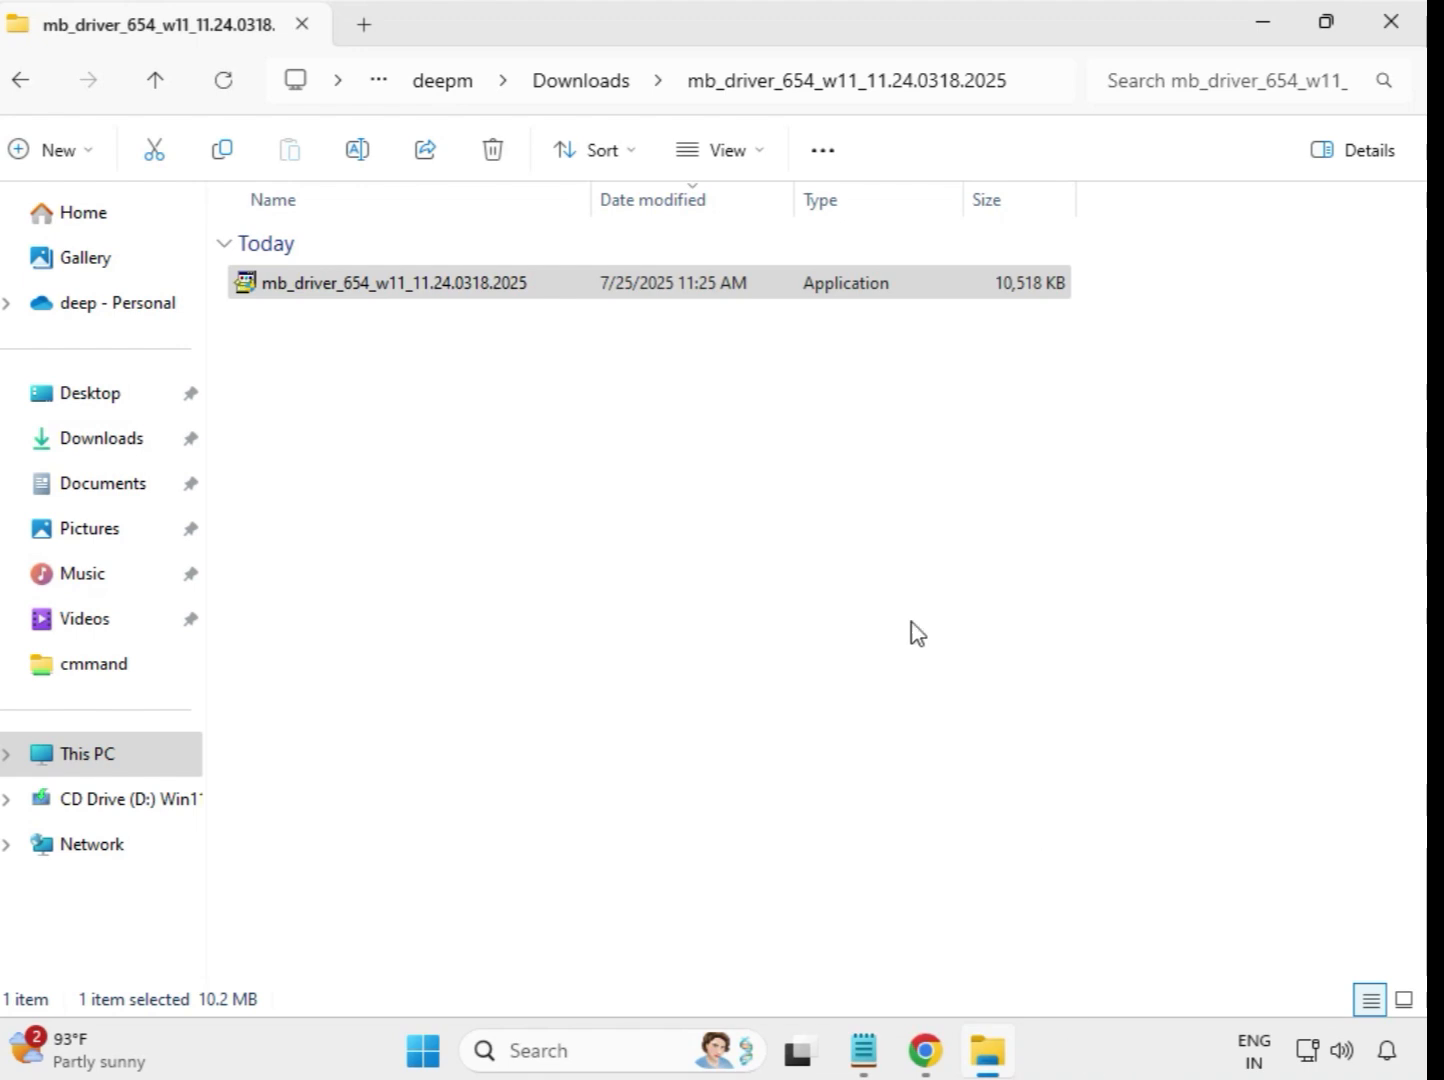
# Return to Downloads and run the mb_driver_607_win10_22.170.0.2 installer from its folder as administrator, allowing it to make changes
pyautogui.click(586, 84)
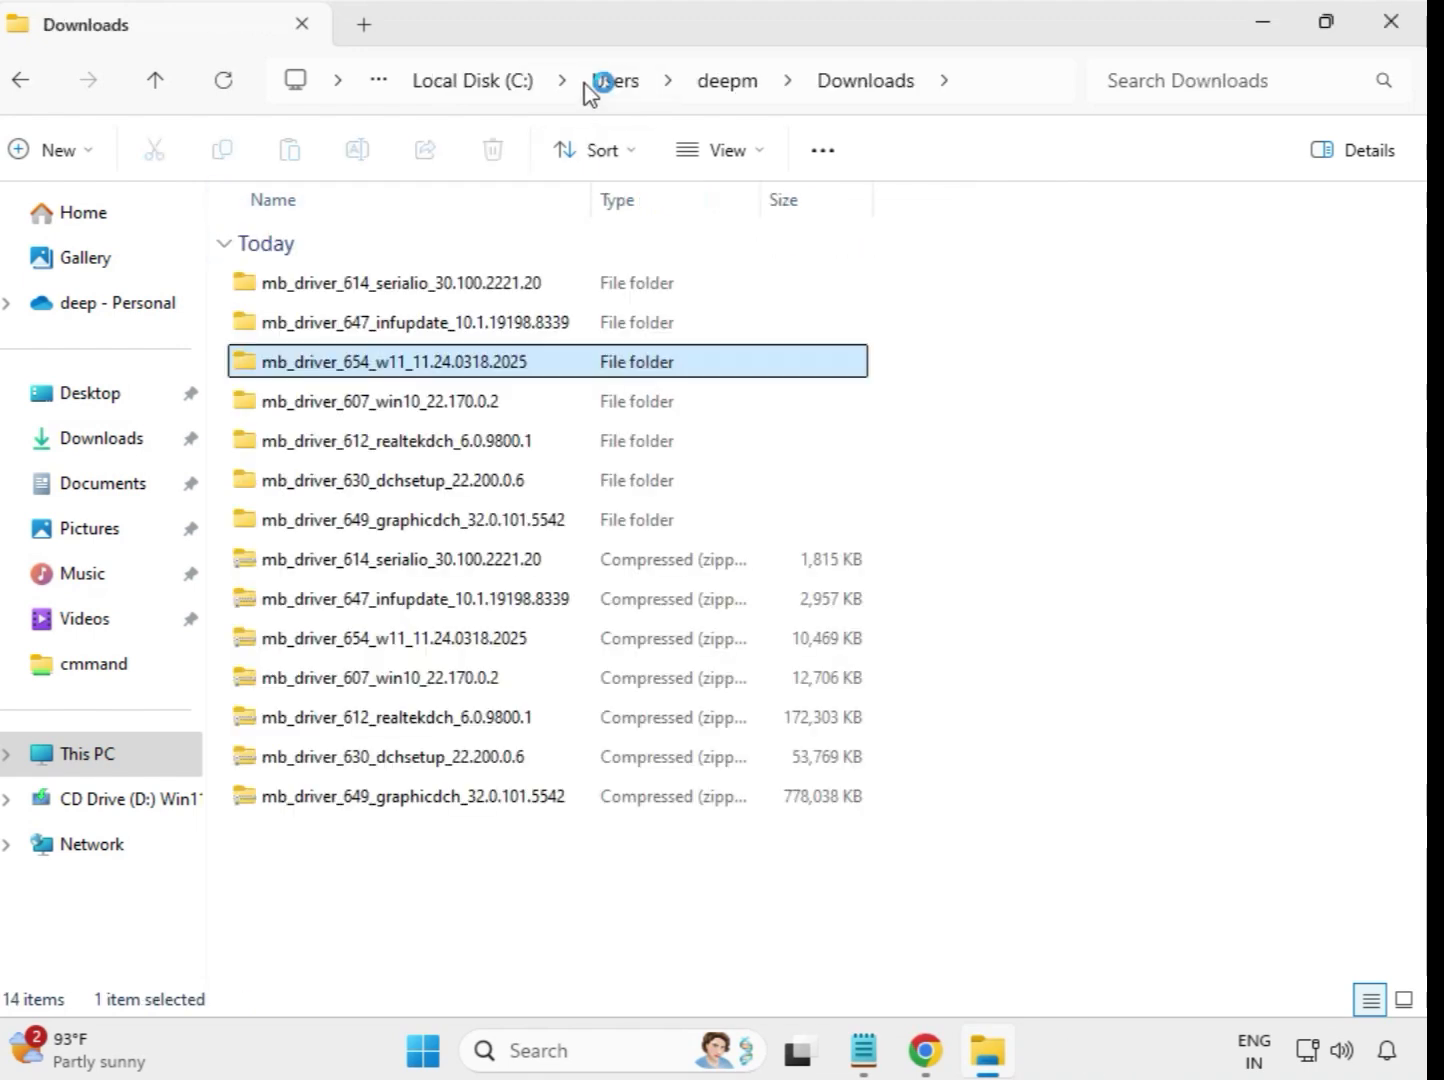
pyautogui.doubleClick(418, 405)
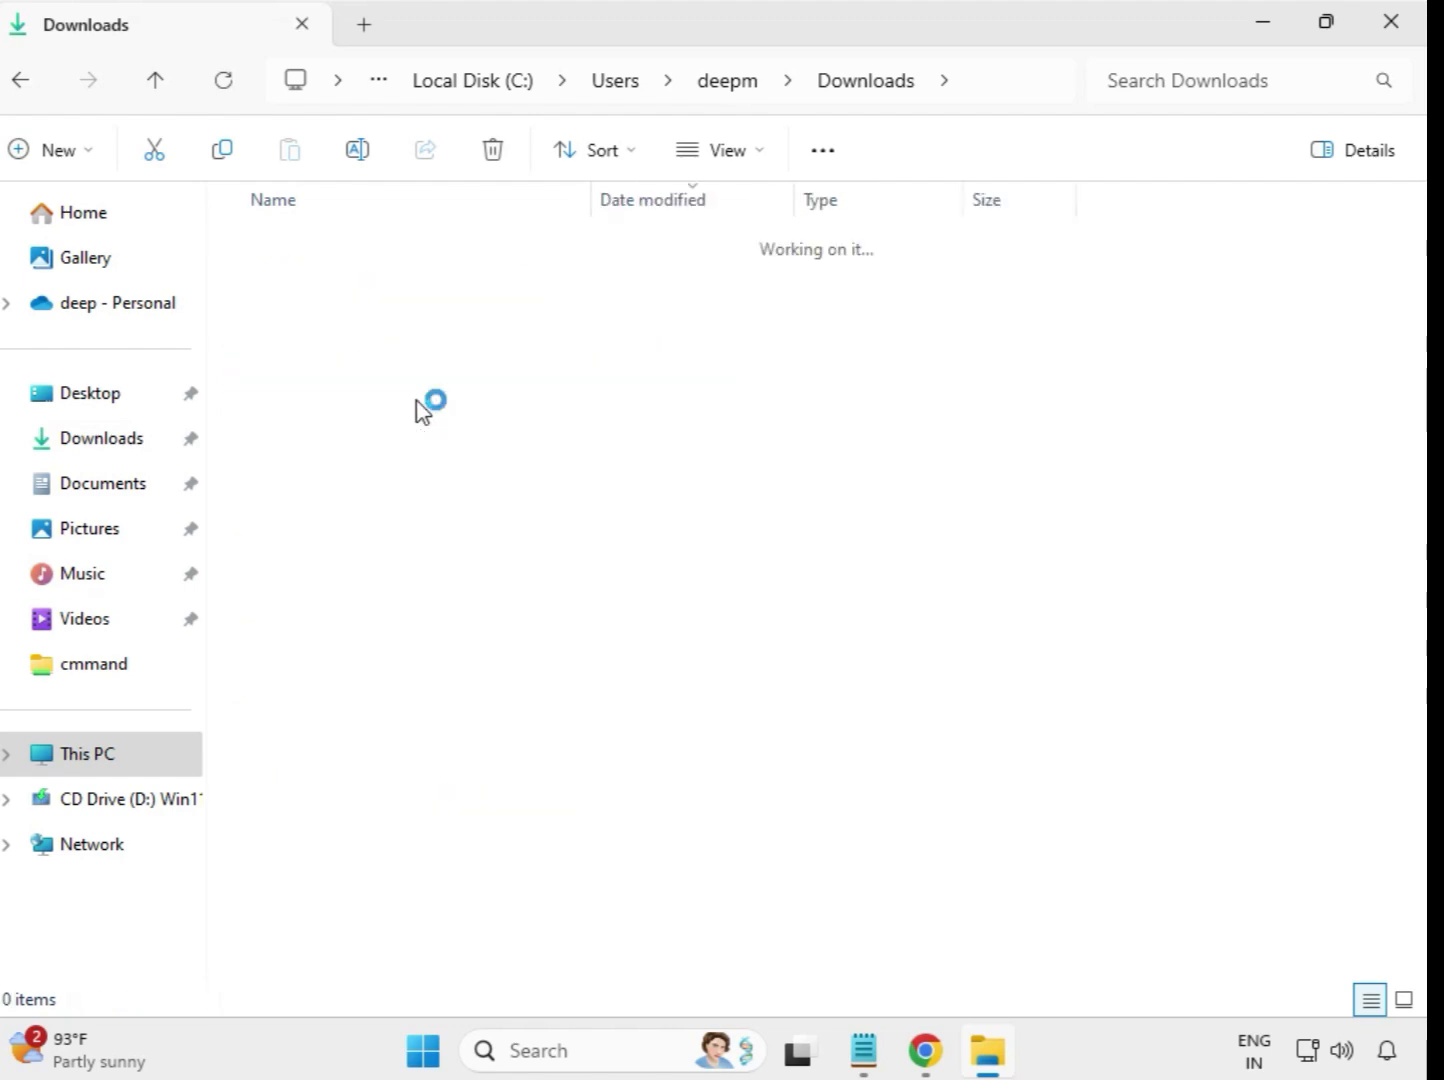
pyautogui.click(397, 290)
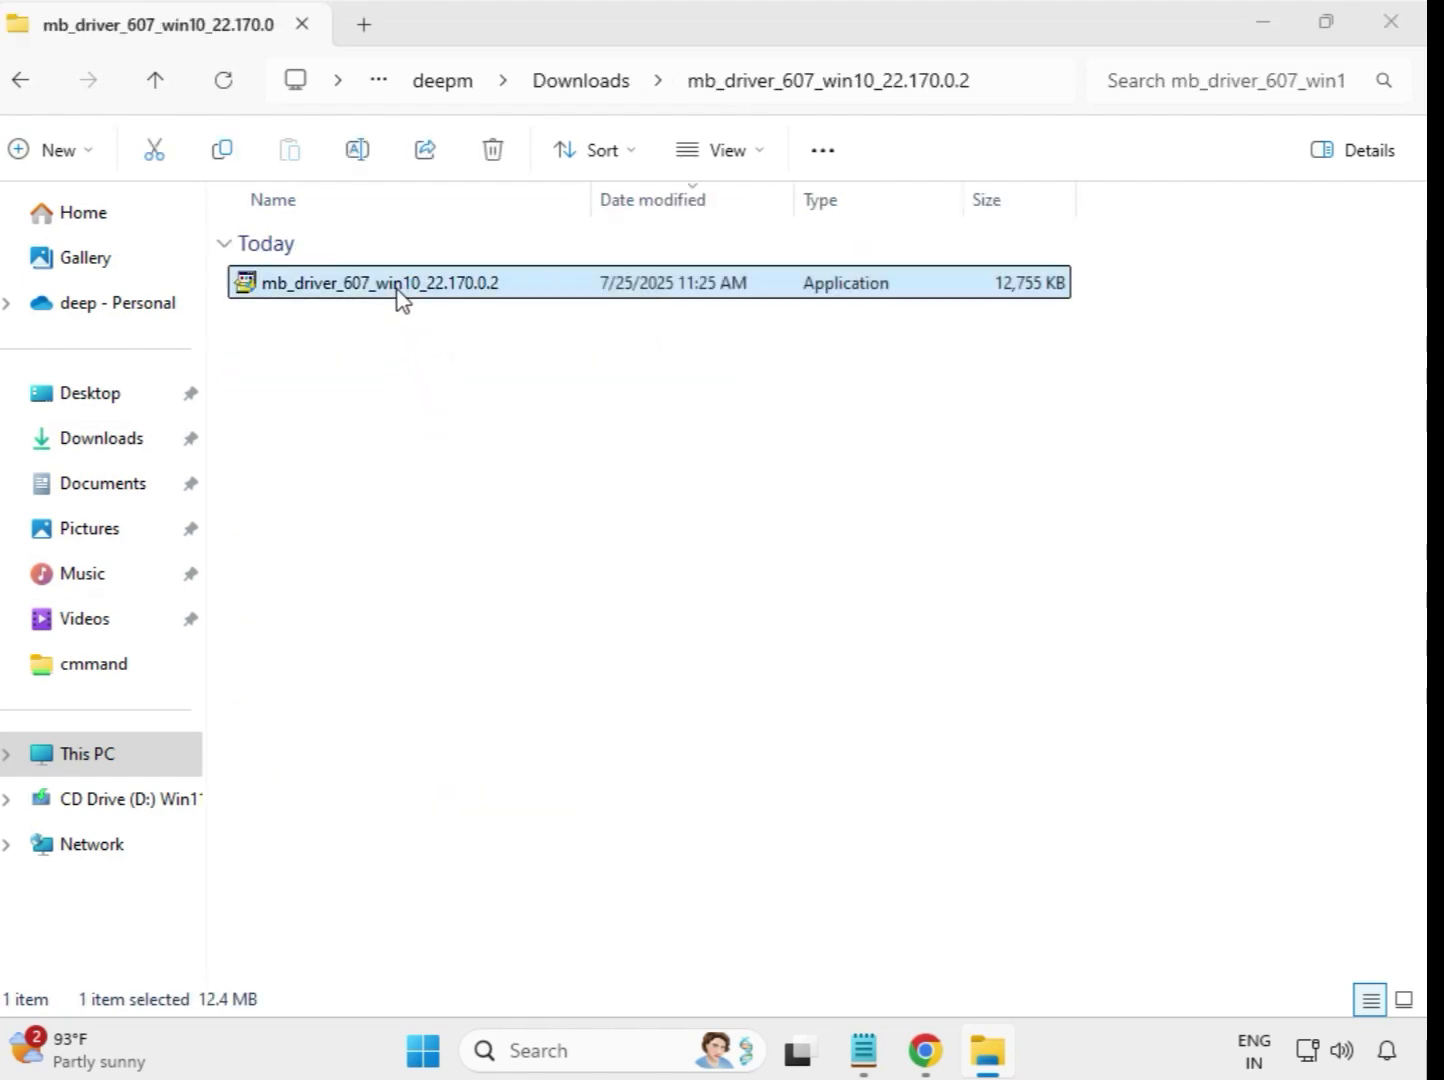
pyautogui.rightClick(397, 290)
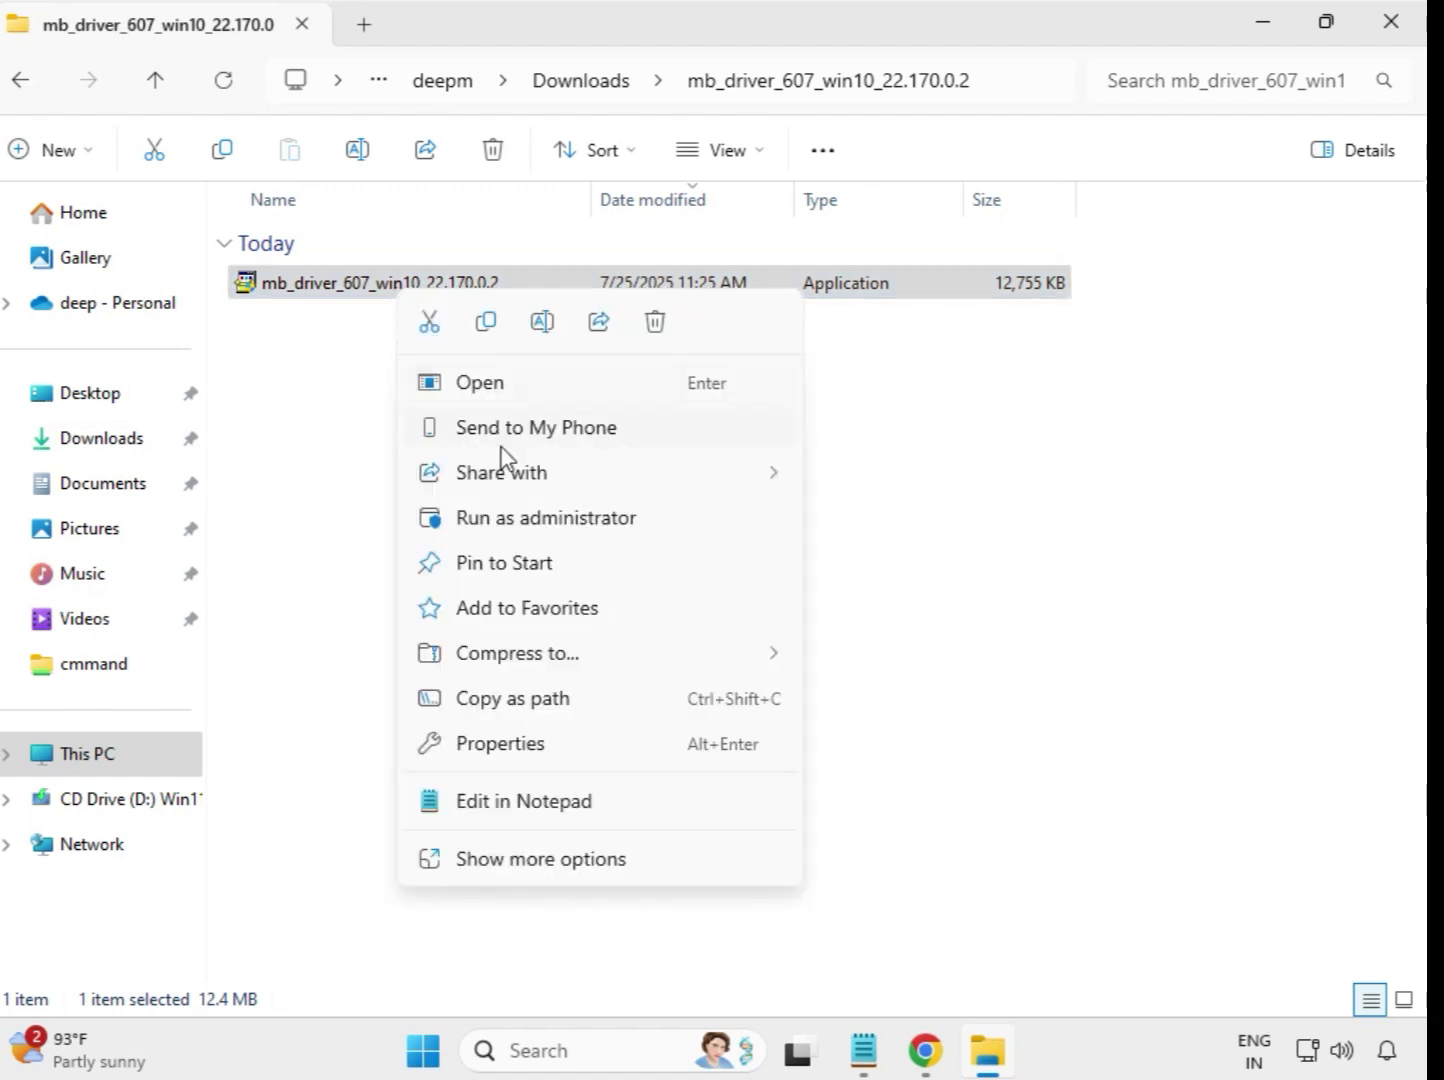
pyautogui.click(550, 517)
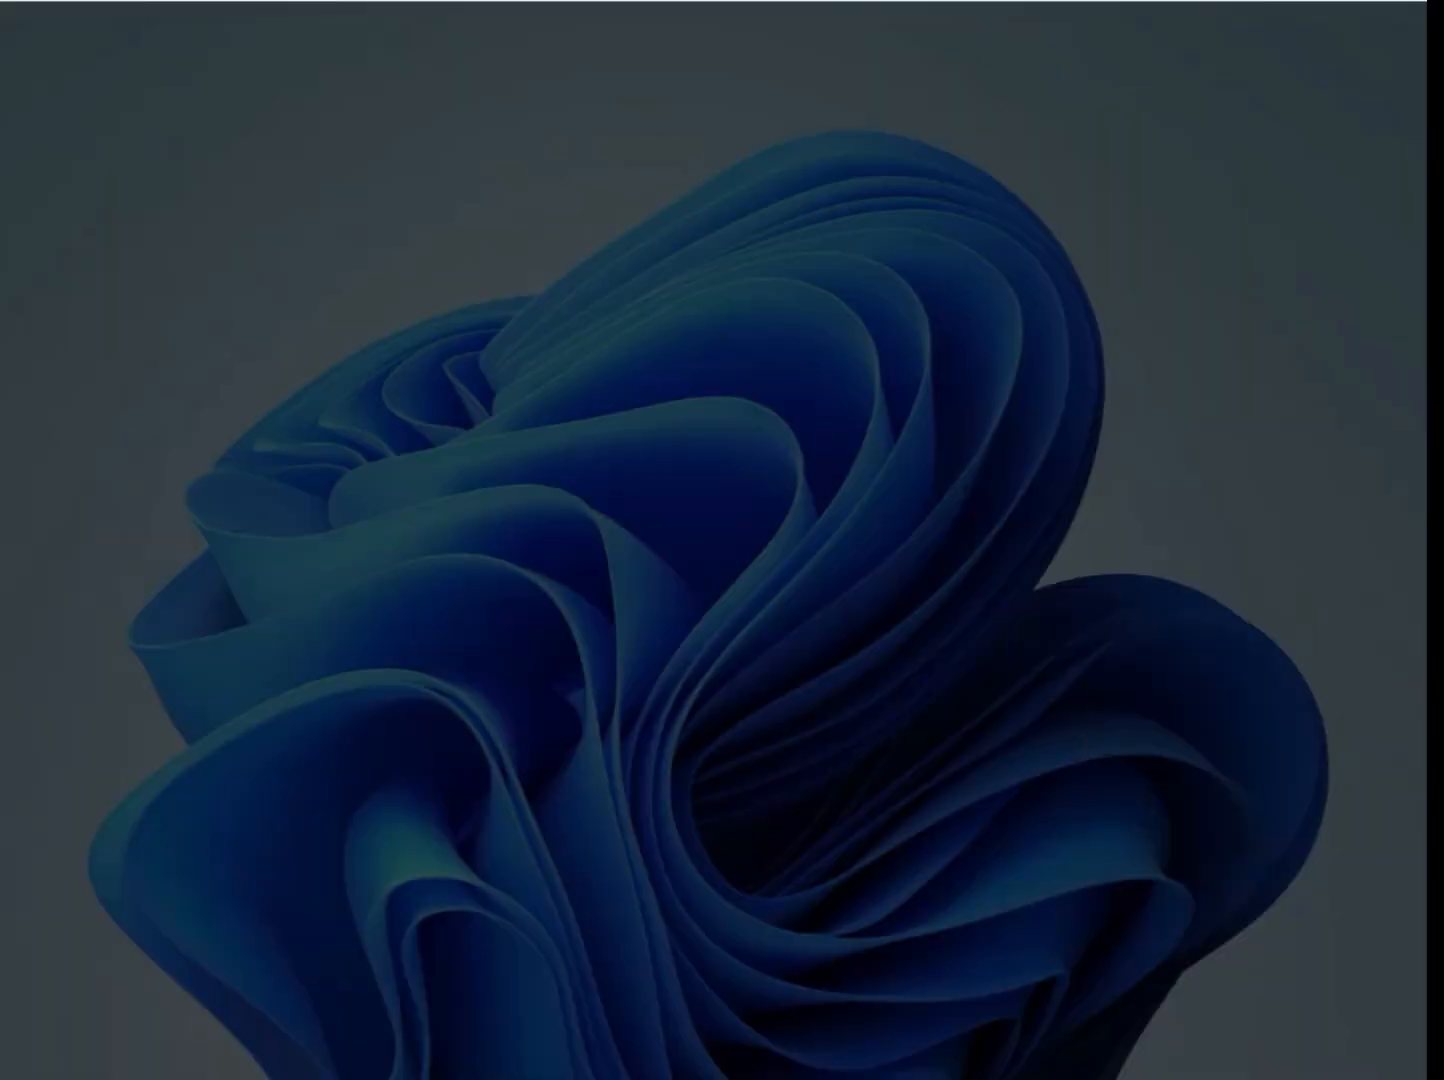
pyautogui.click(591, 762)
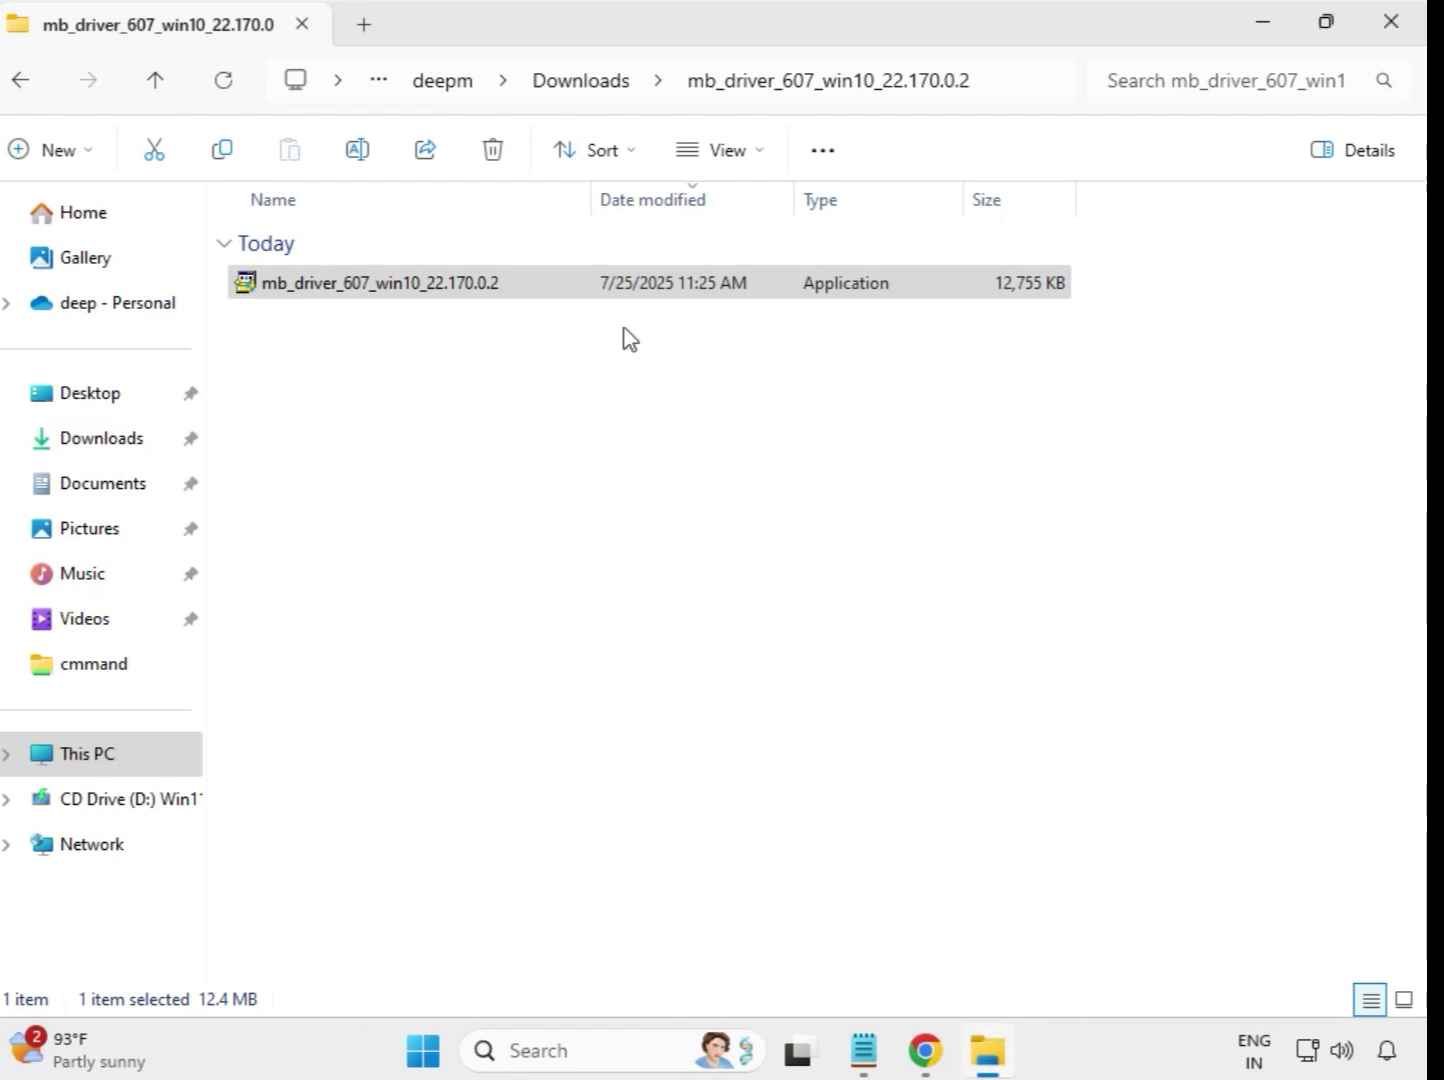
# Return to Downloads and run the mb_driver_612_realtekdch_6.0.9800.1 installer from its folder as administrator, allowing it to make changes
pyautogui.click(580, 82)
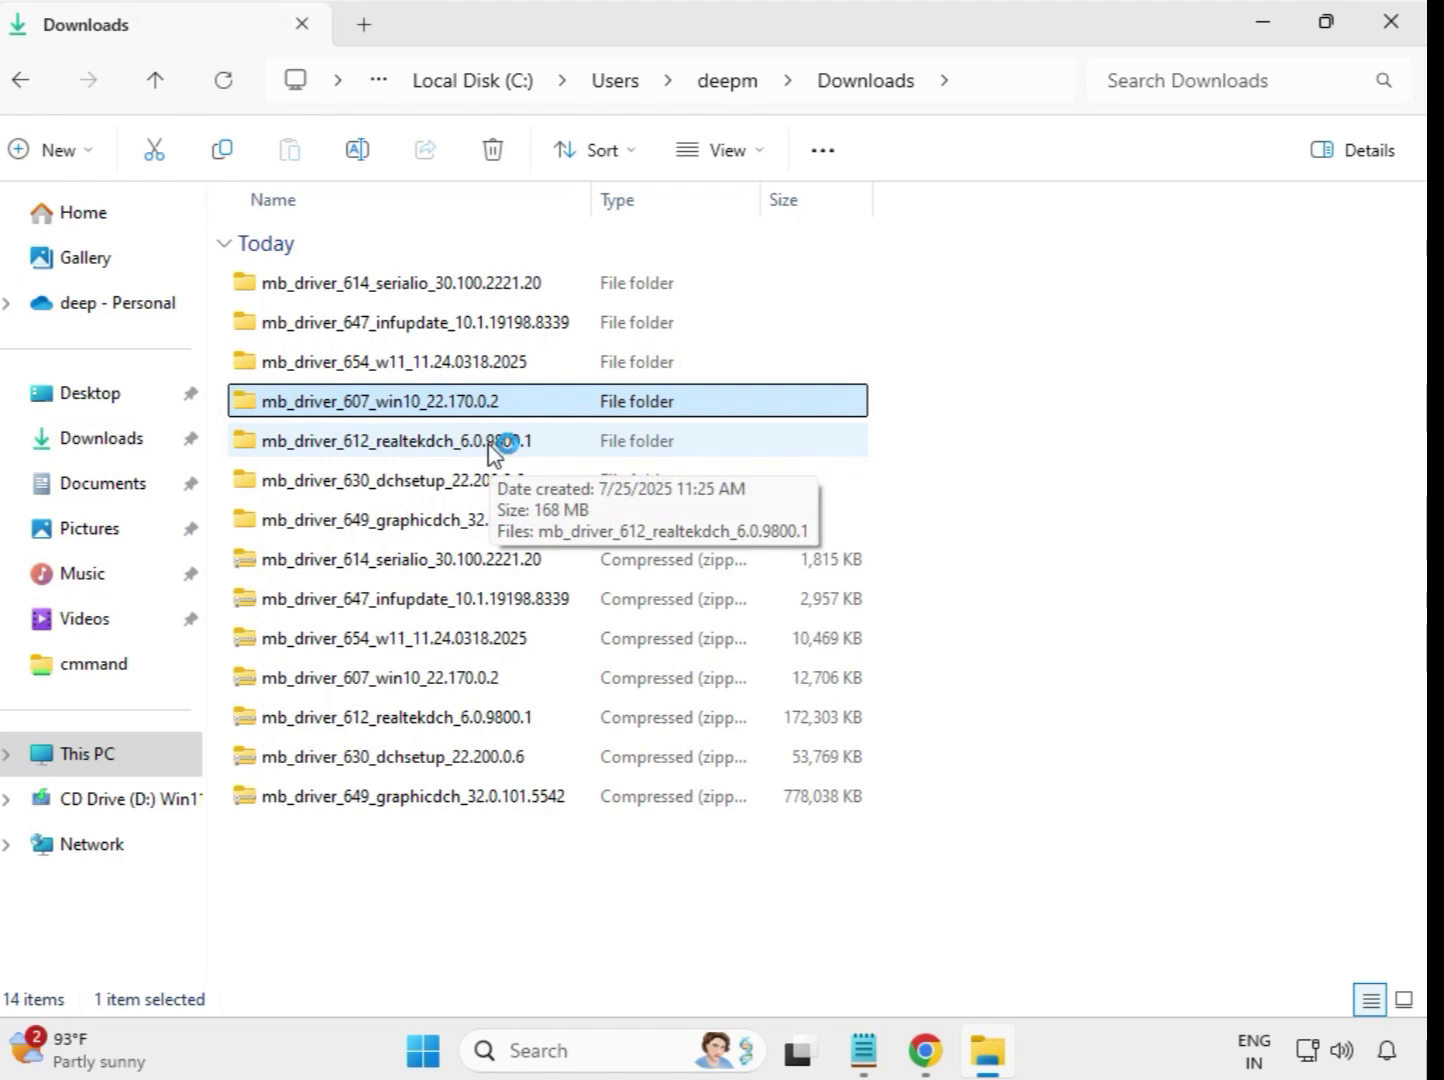
pyautogui.click(506, 446)
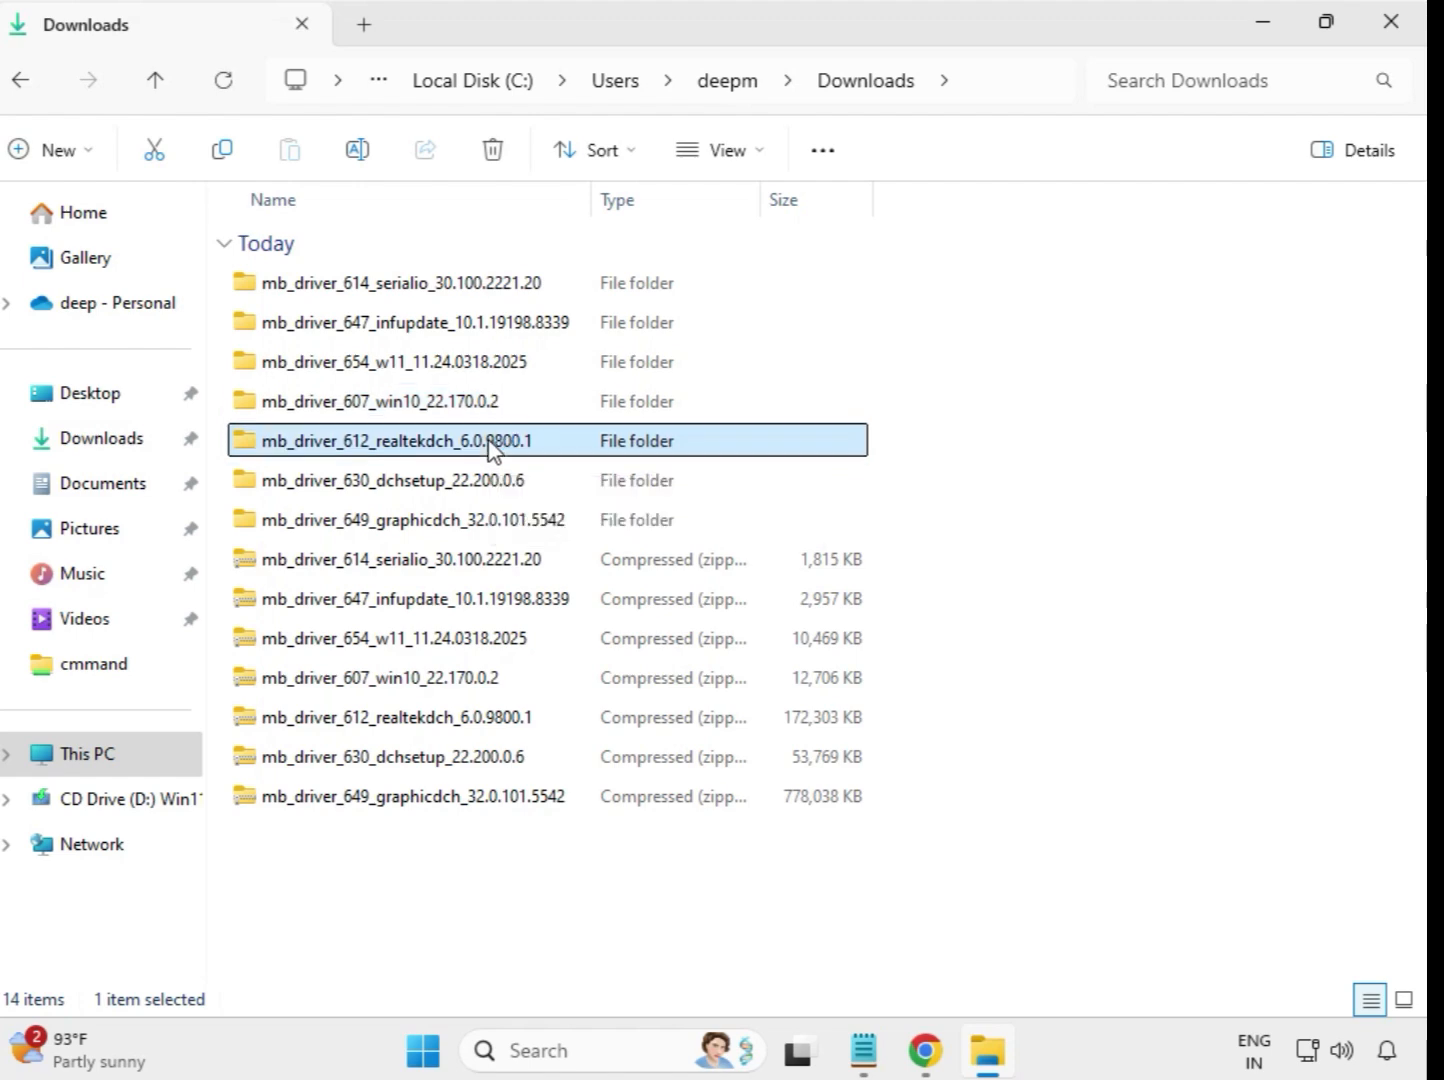
pyautogui.doubleClick(575, 447)
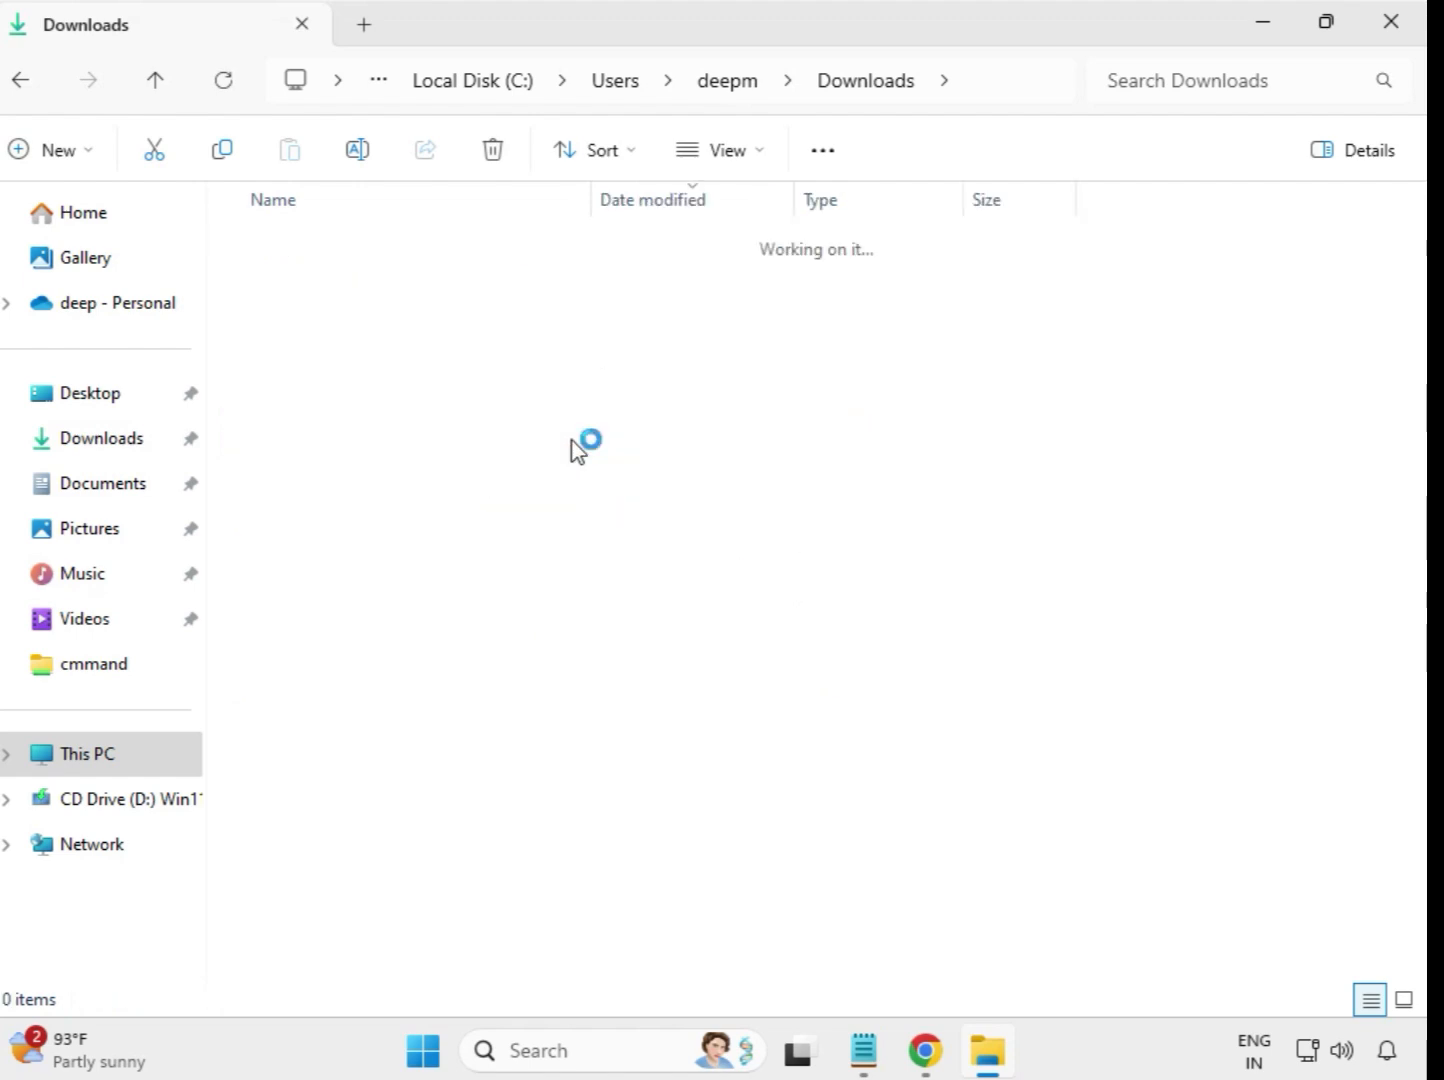
pyautogui.click(445, 289)
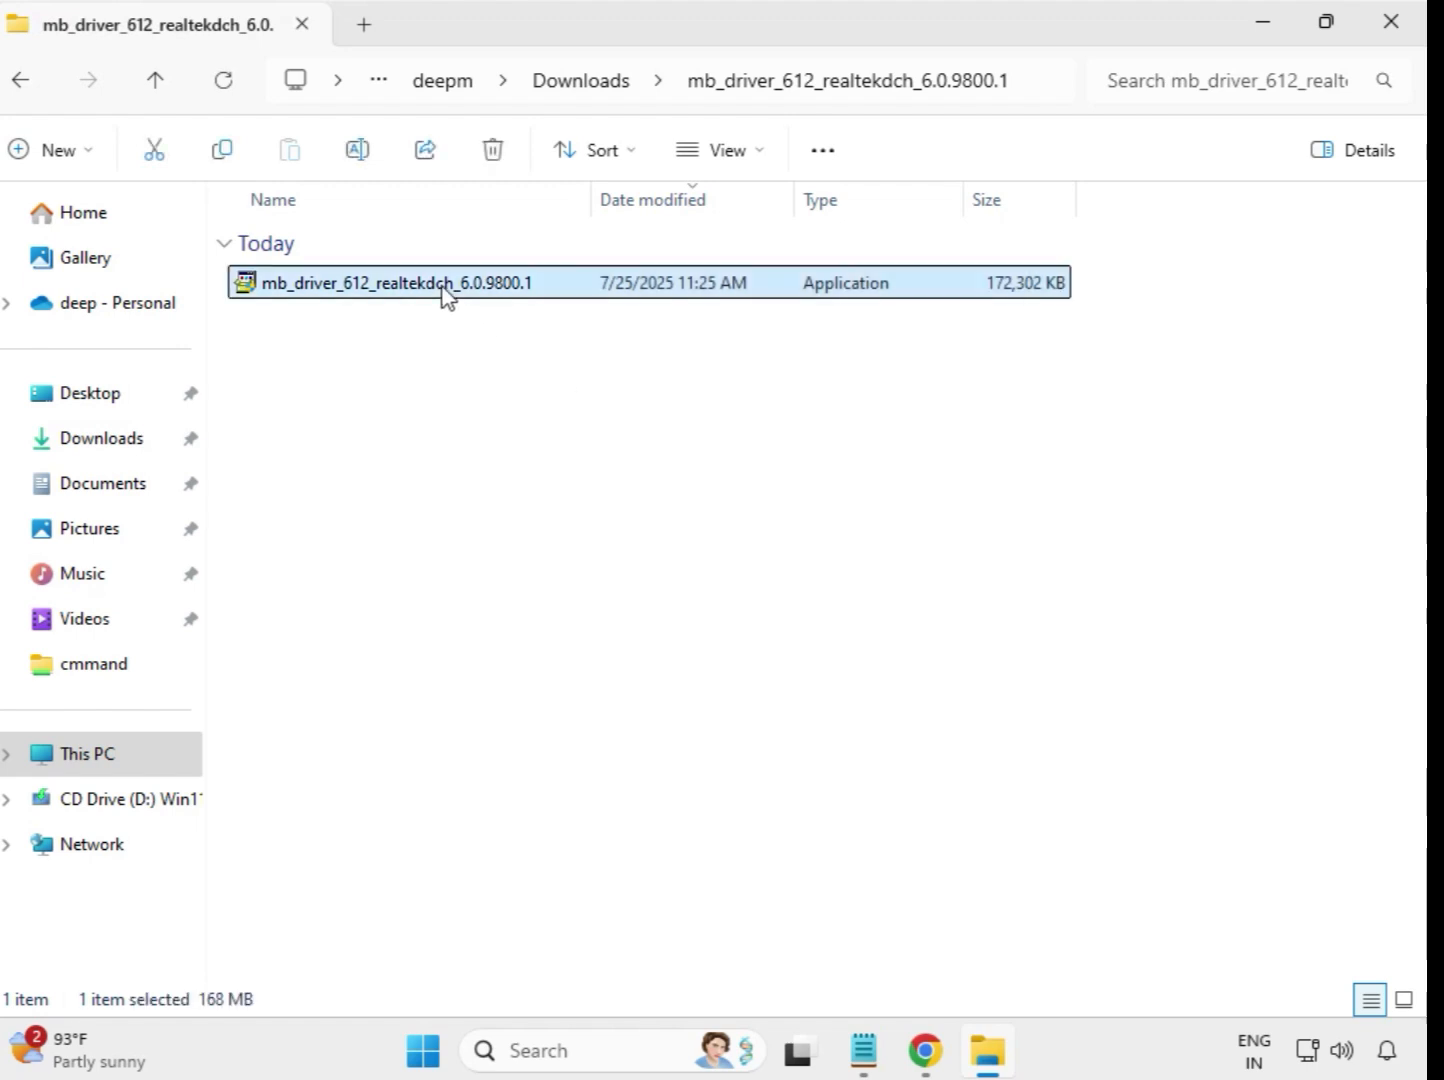
pyautogui.rightClick(446, 298)
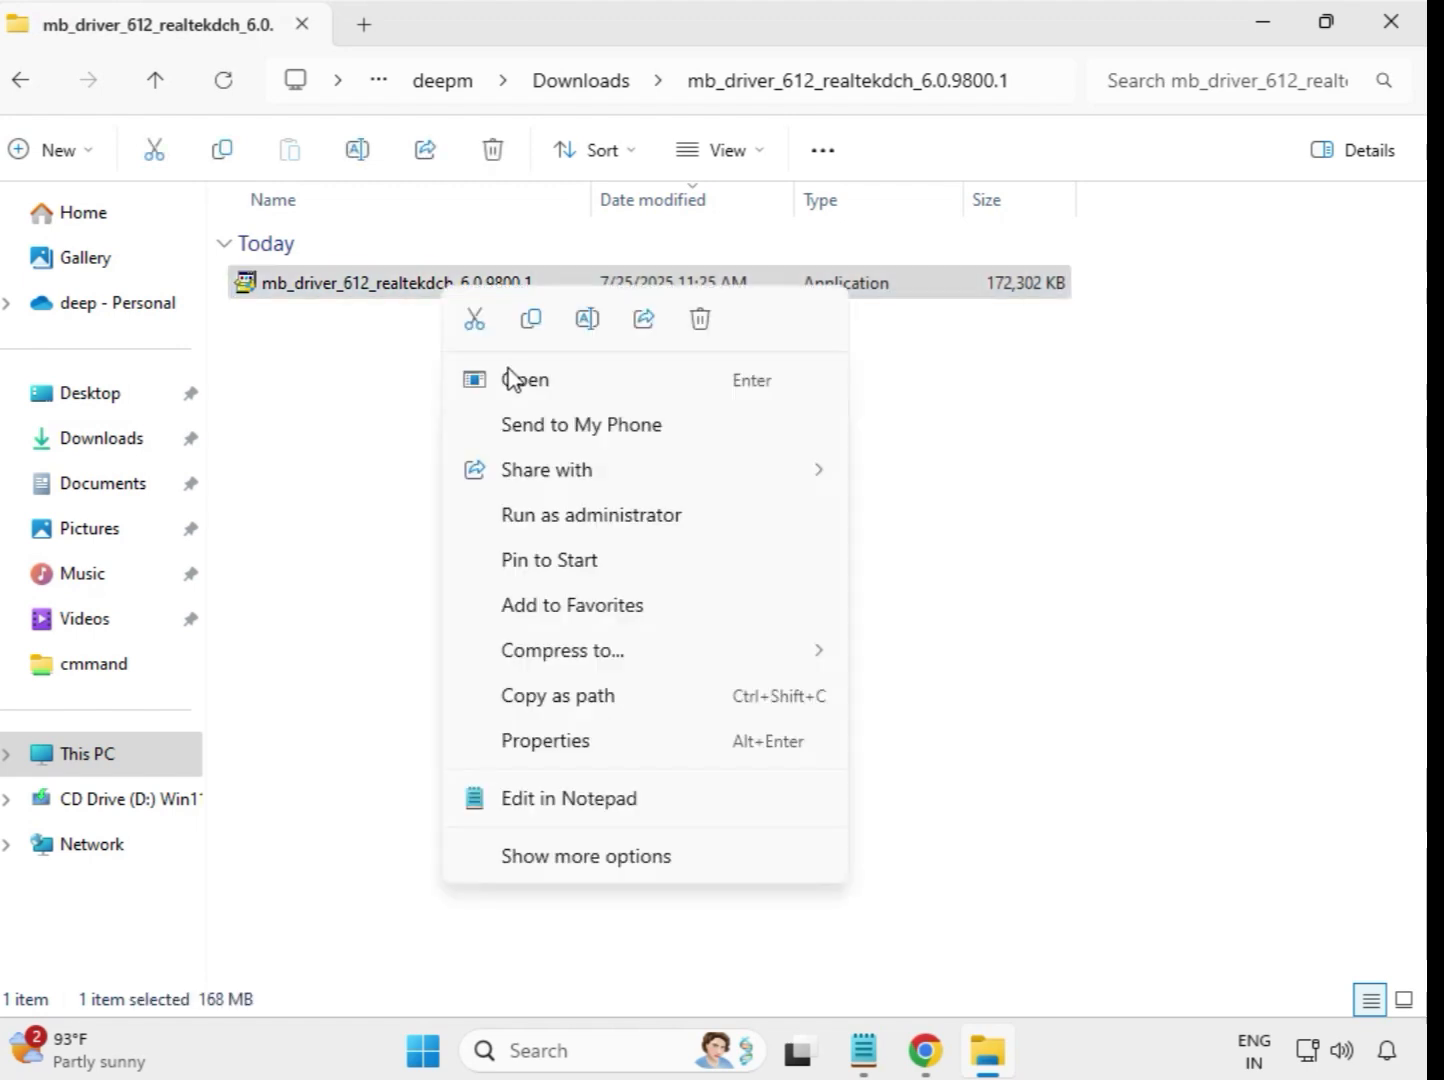
pyautogui.click(627, 520)
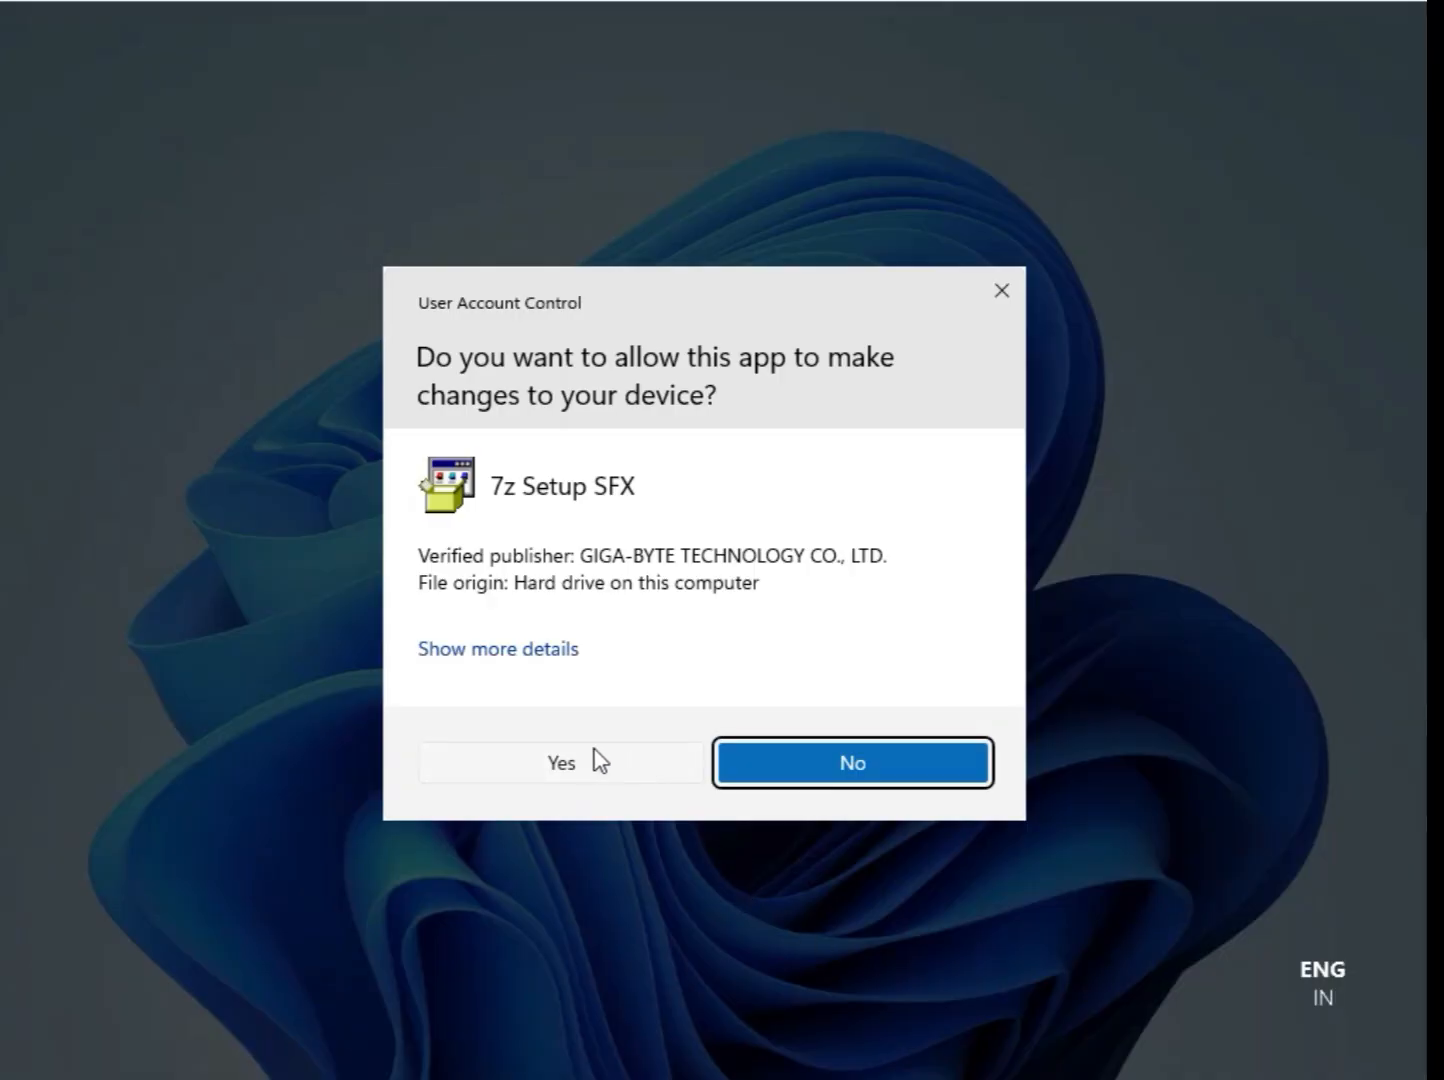
pyautogui.click(590, 762)
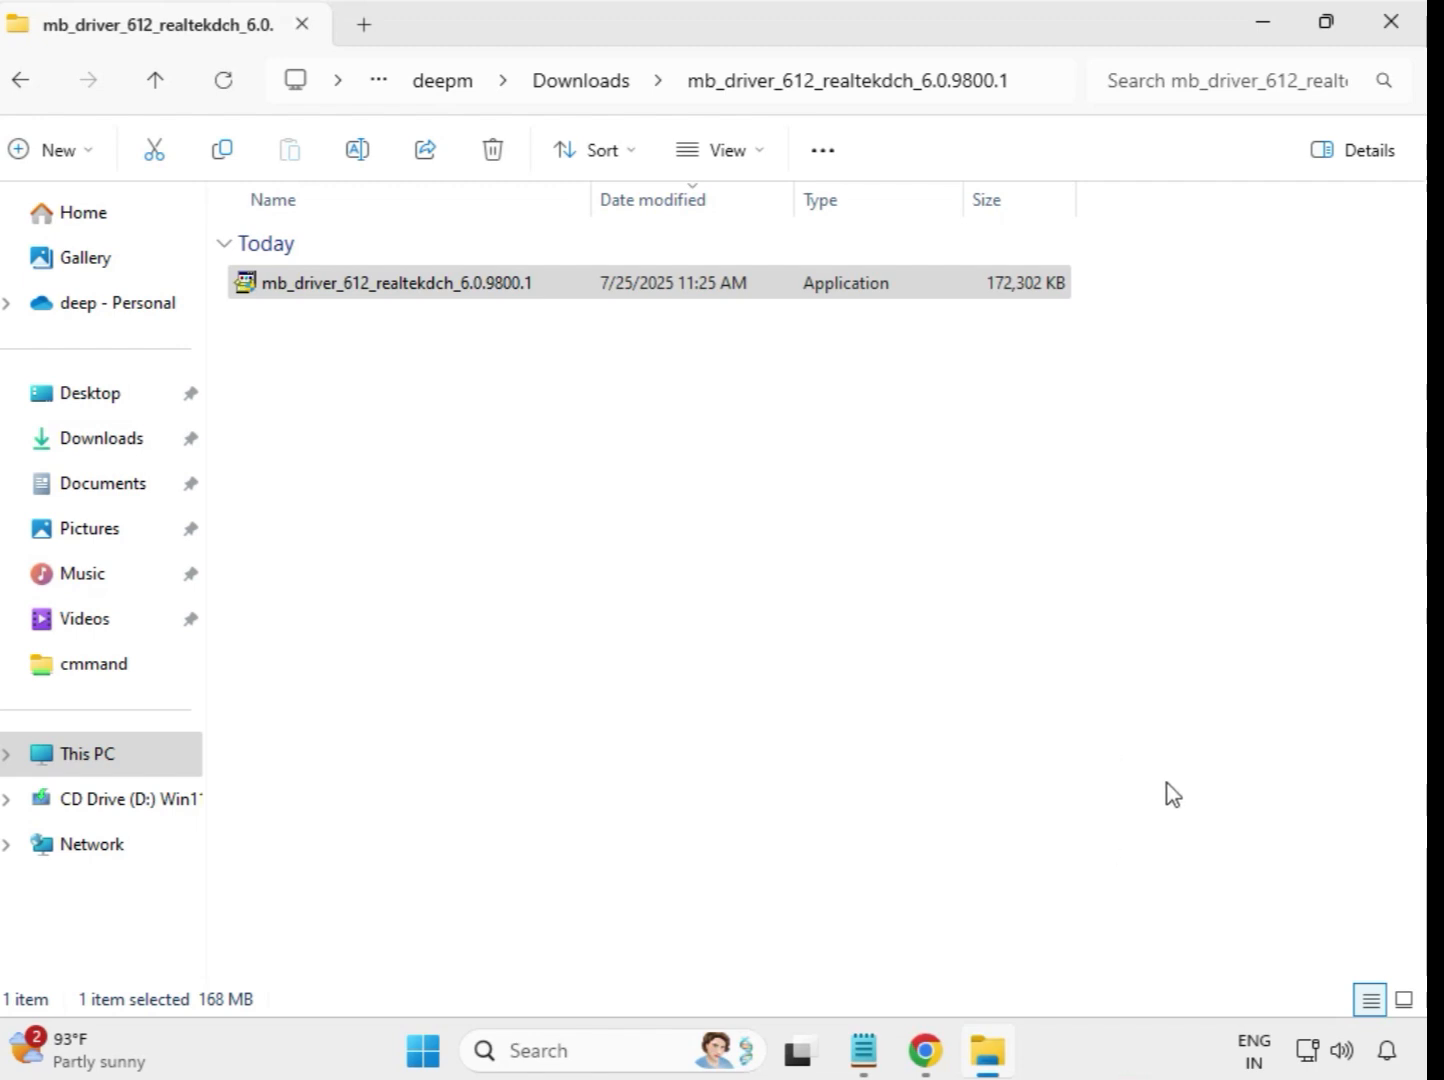
# Return to Downloads and run the mb_driver_630_dchsetup_22.200.0.6 installer from its folder as administrator, allowing it to make changes
pyautogui.click(586, 96)
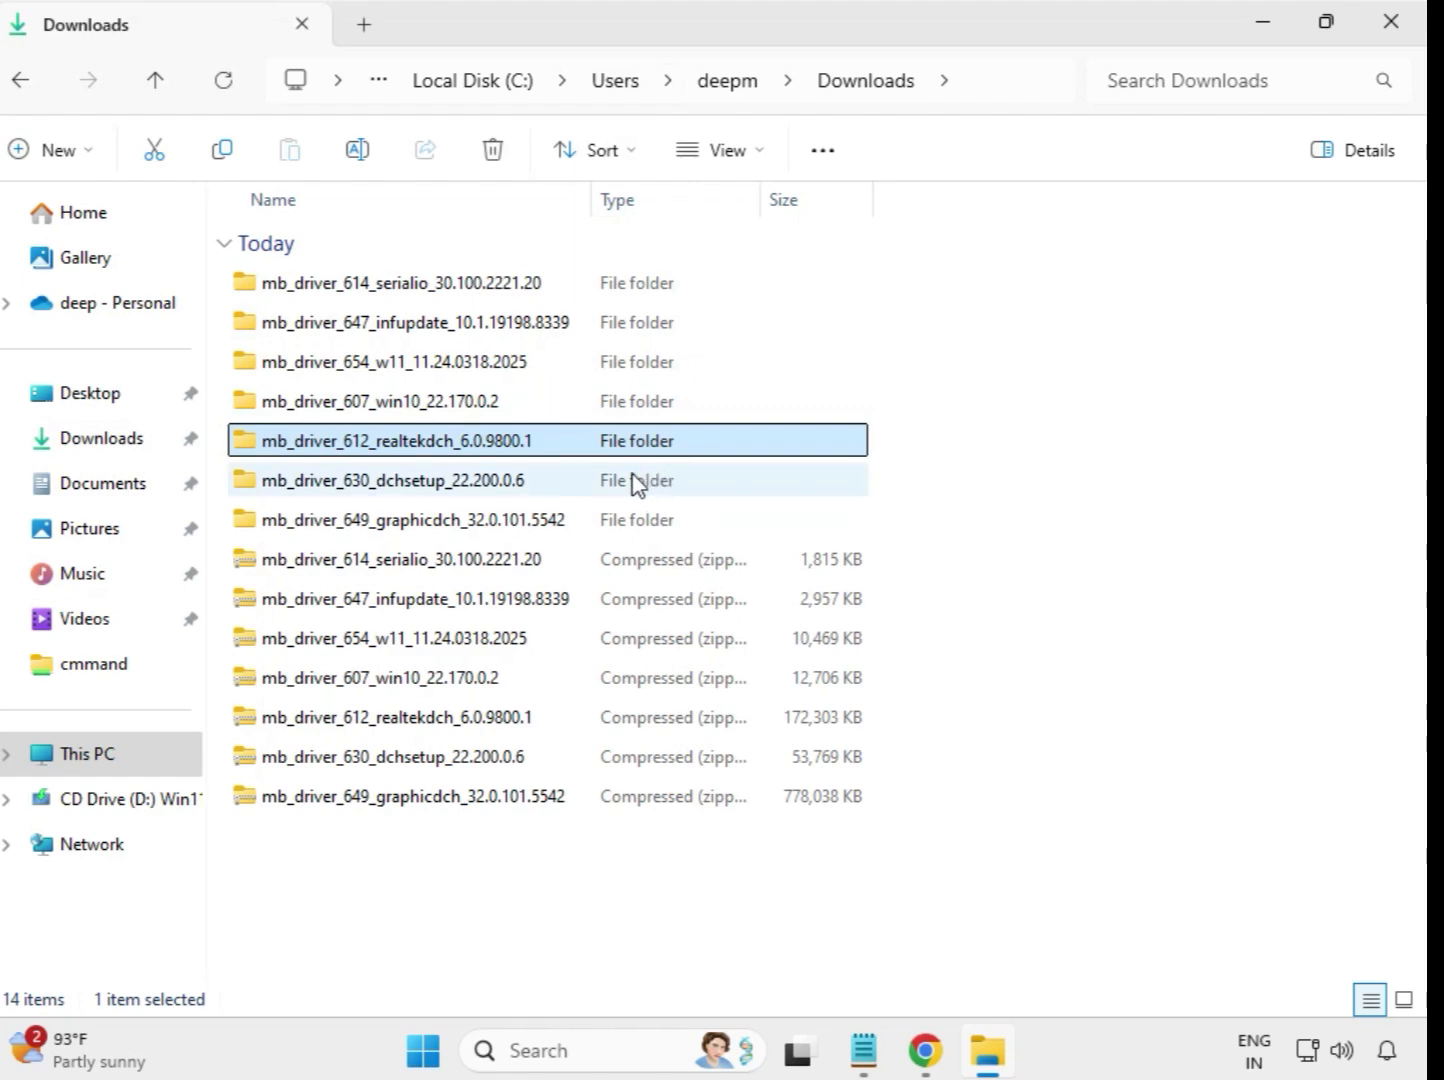
pyautogui.click(476, 492)
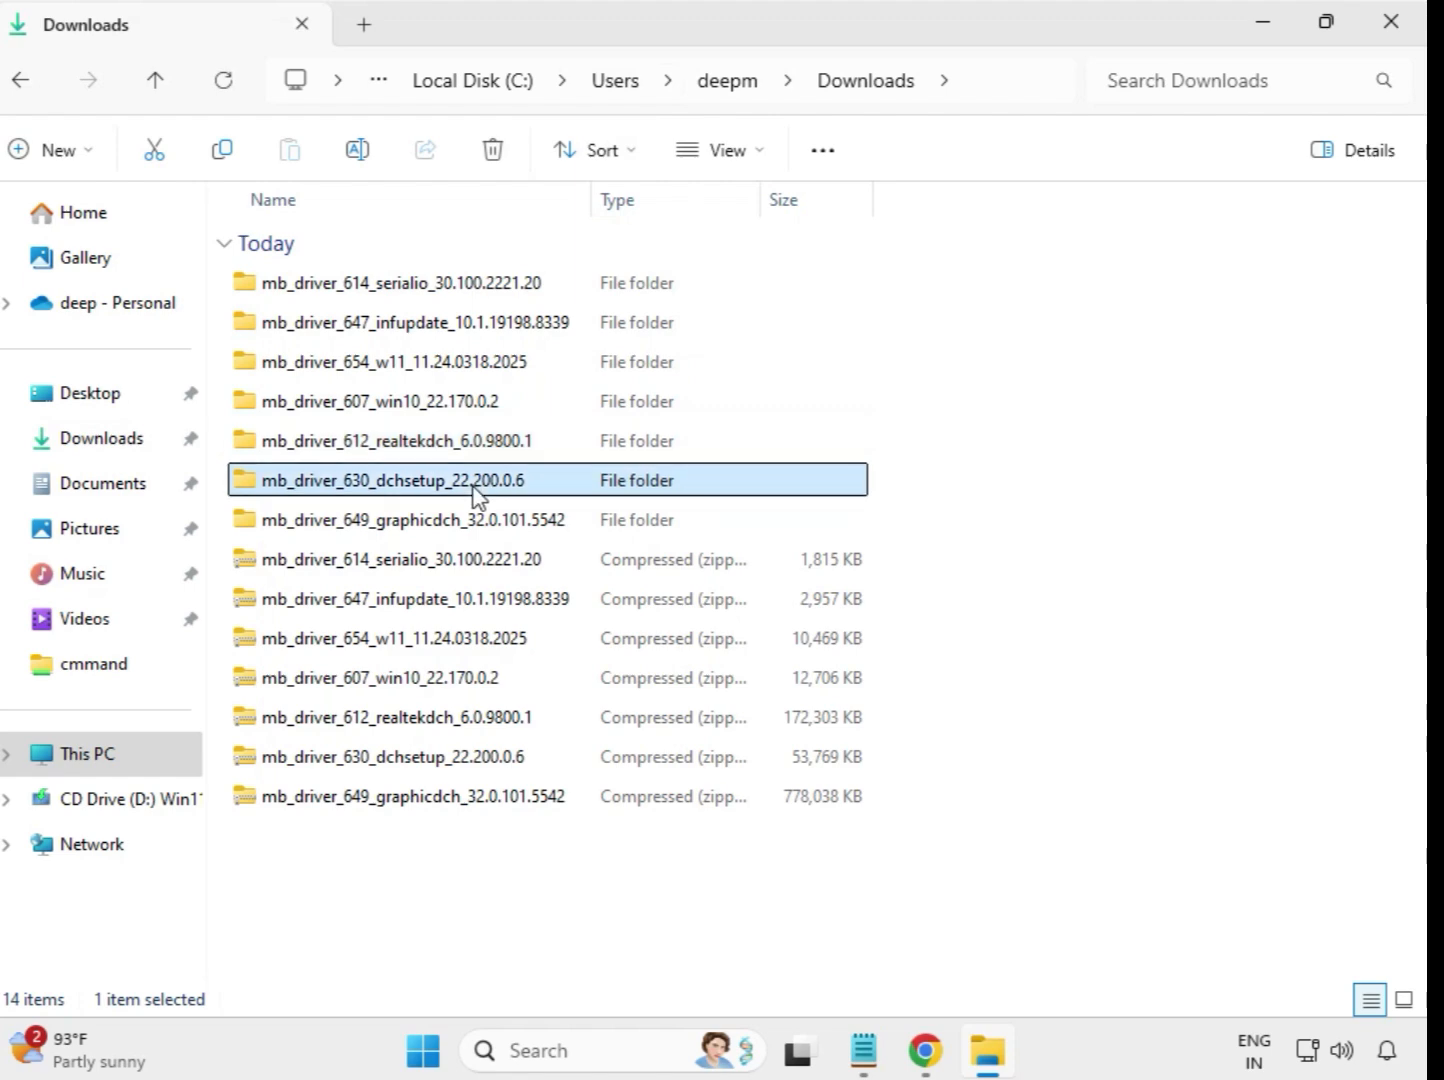
pyautogui.click(483, 527)
pyautogui.click(466, 488)
pyautogui.doubleClick(466, 488)
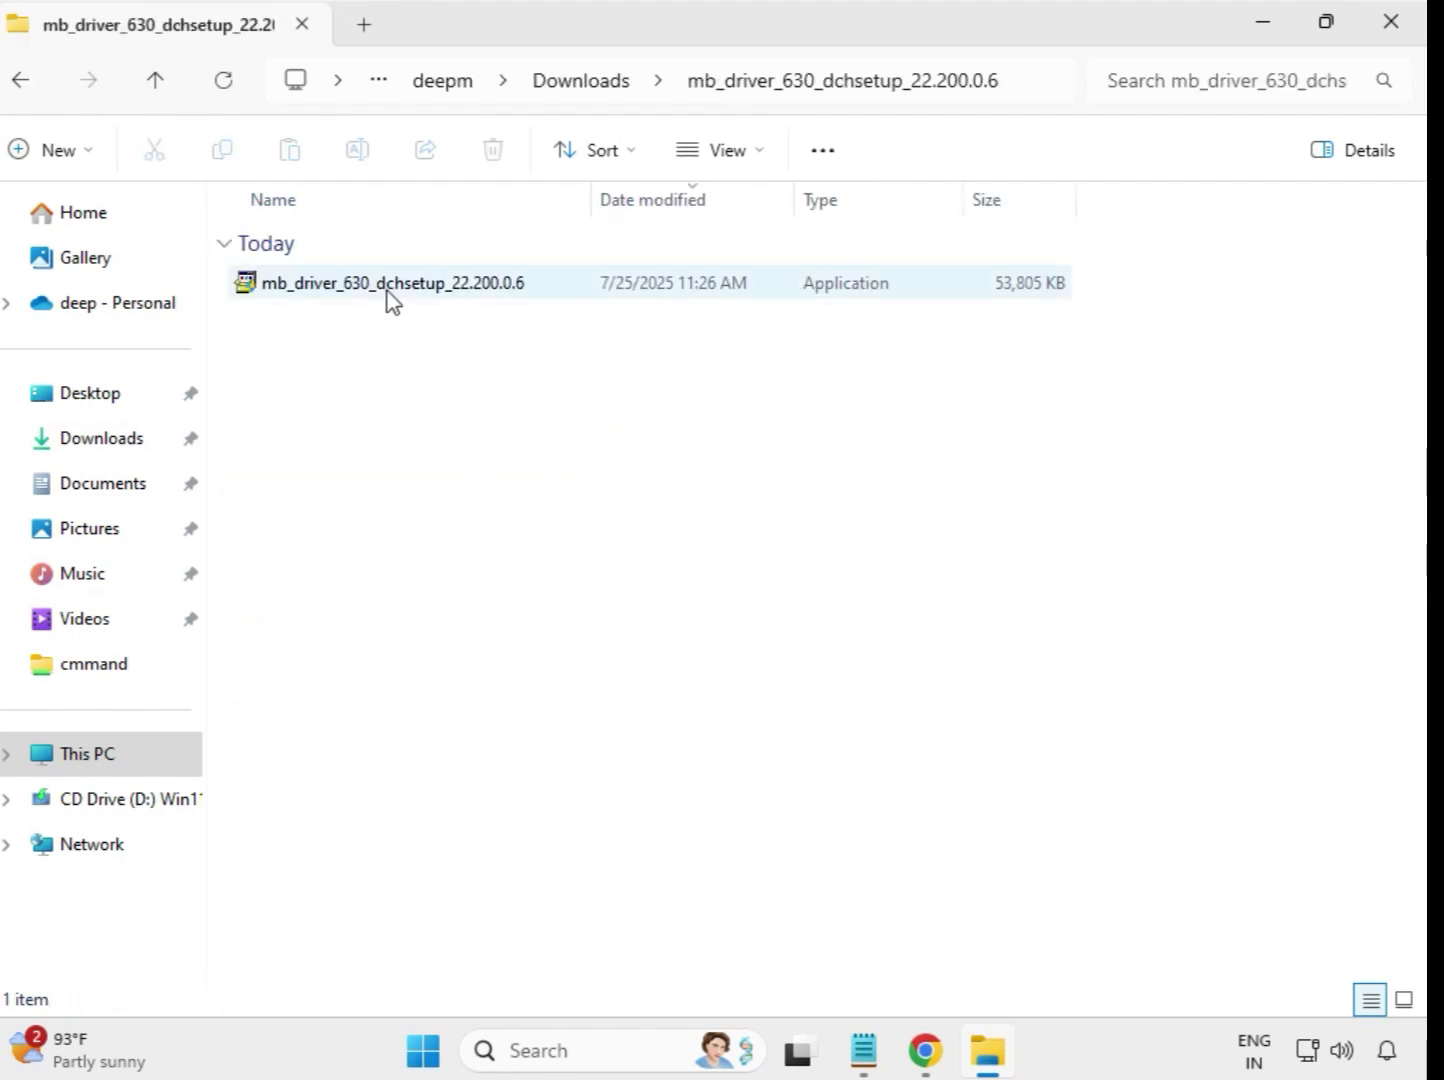
pyautogui.click(388, 292)
pyautogui.rightClick(388, 292)
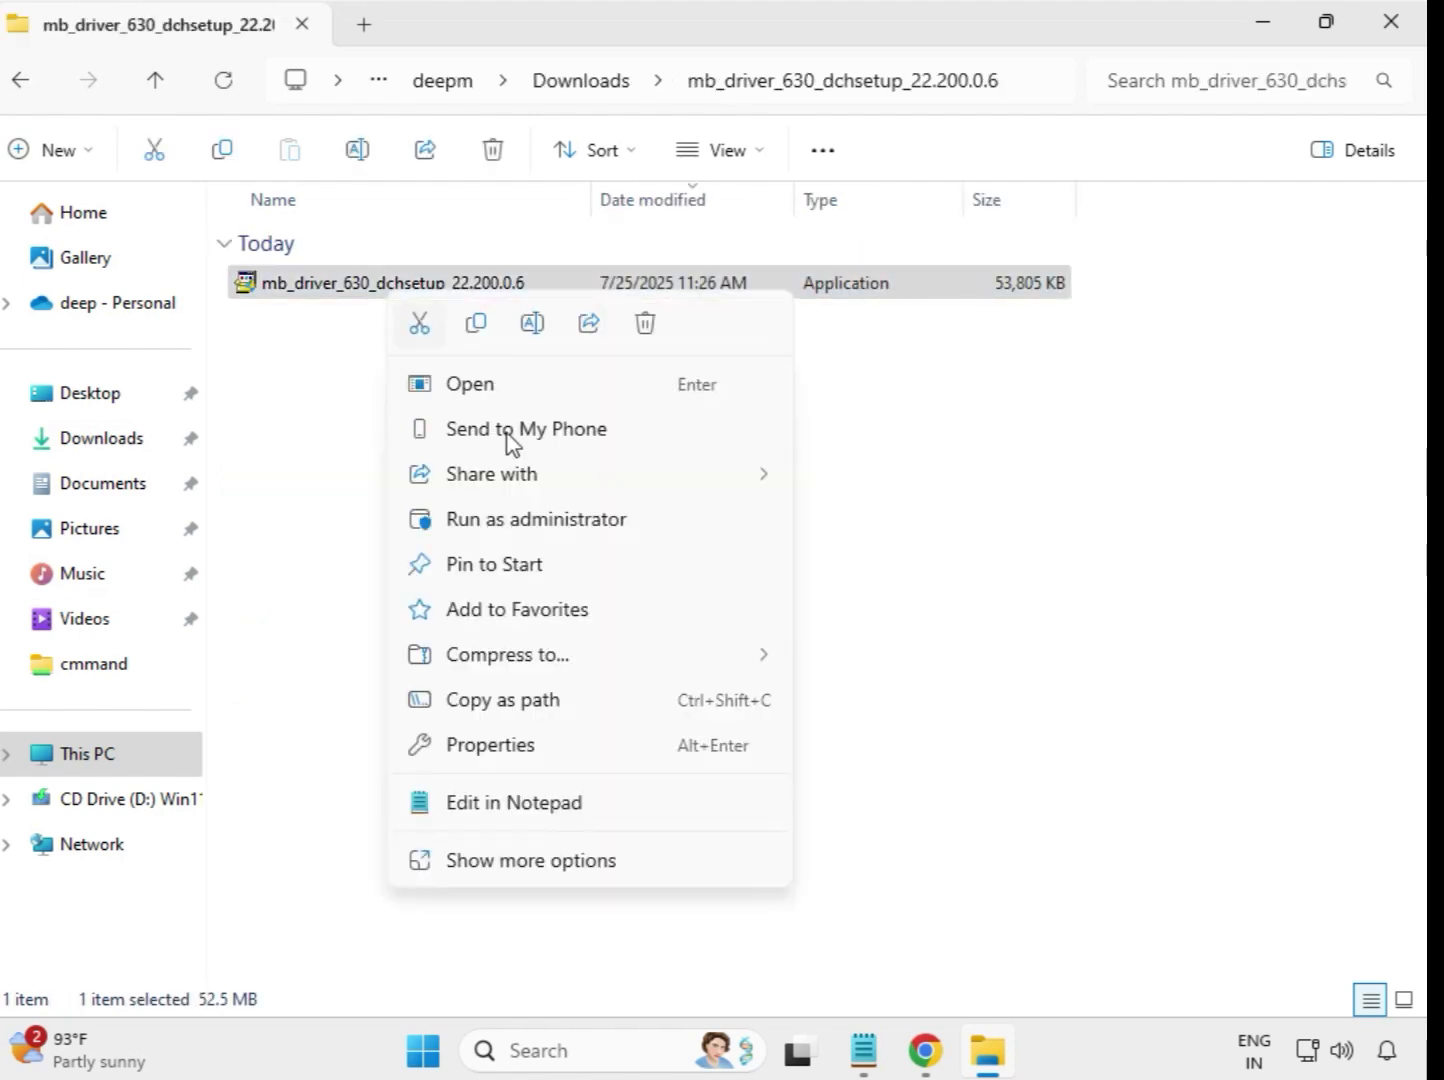
pyautogui.click(553, 520)
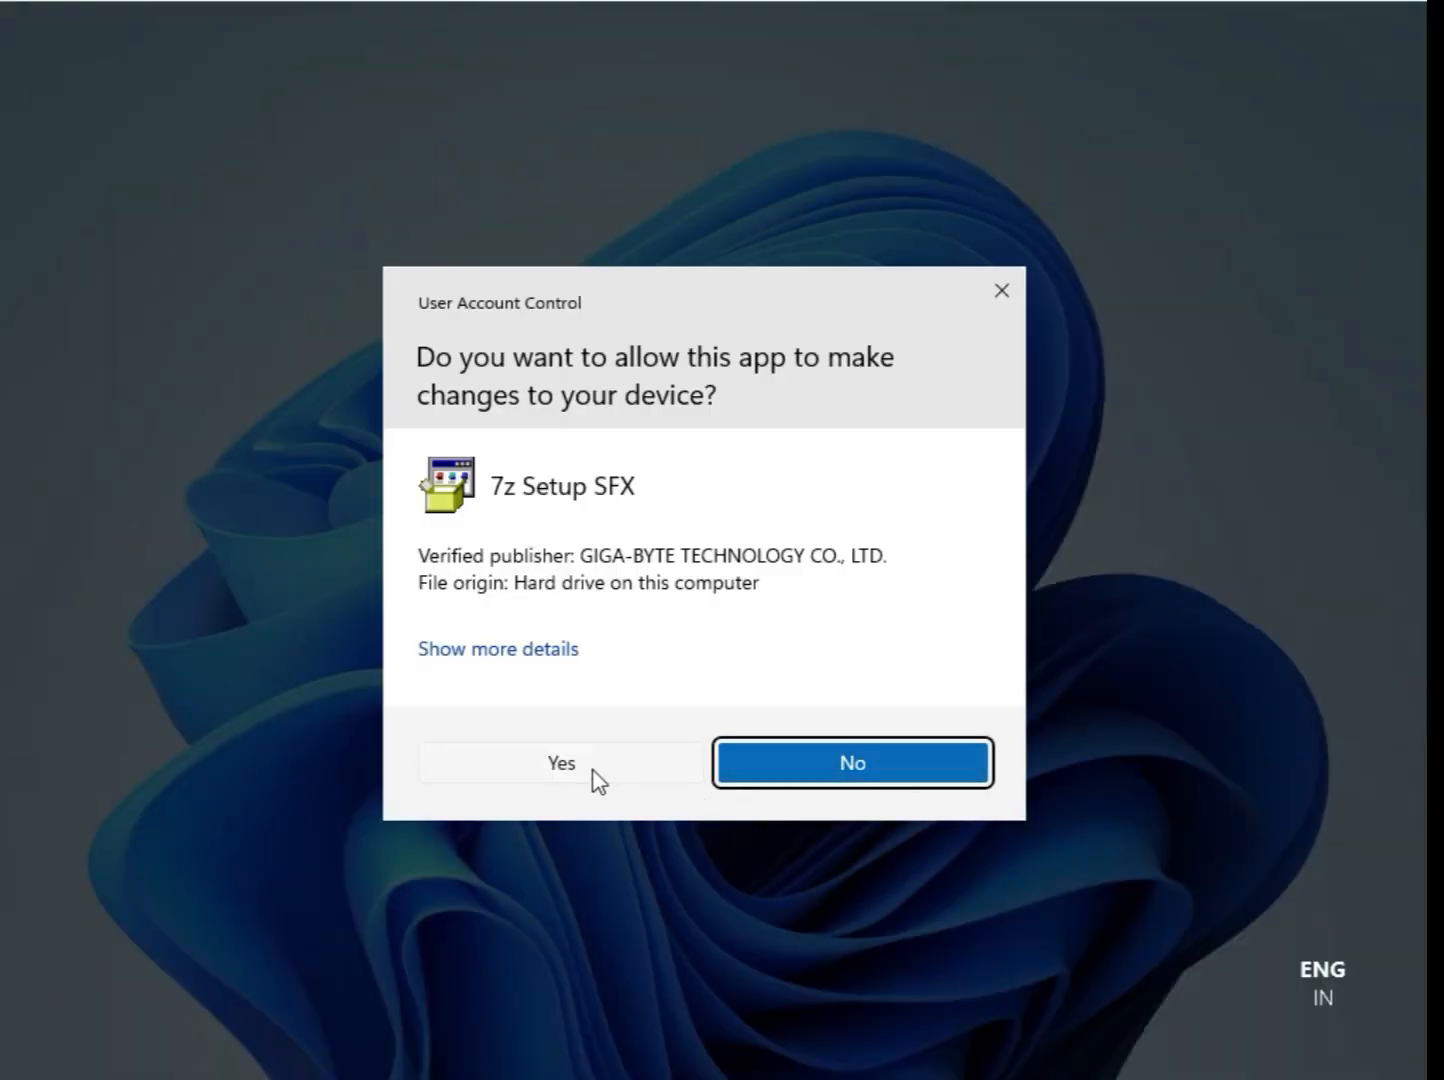
pyautogui.click(596, 777)
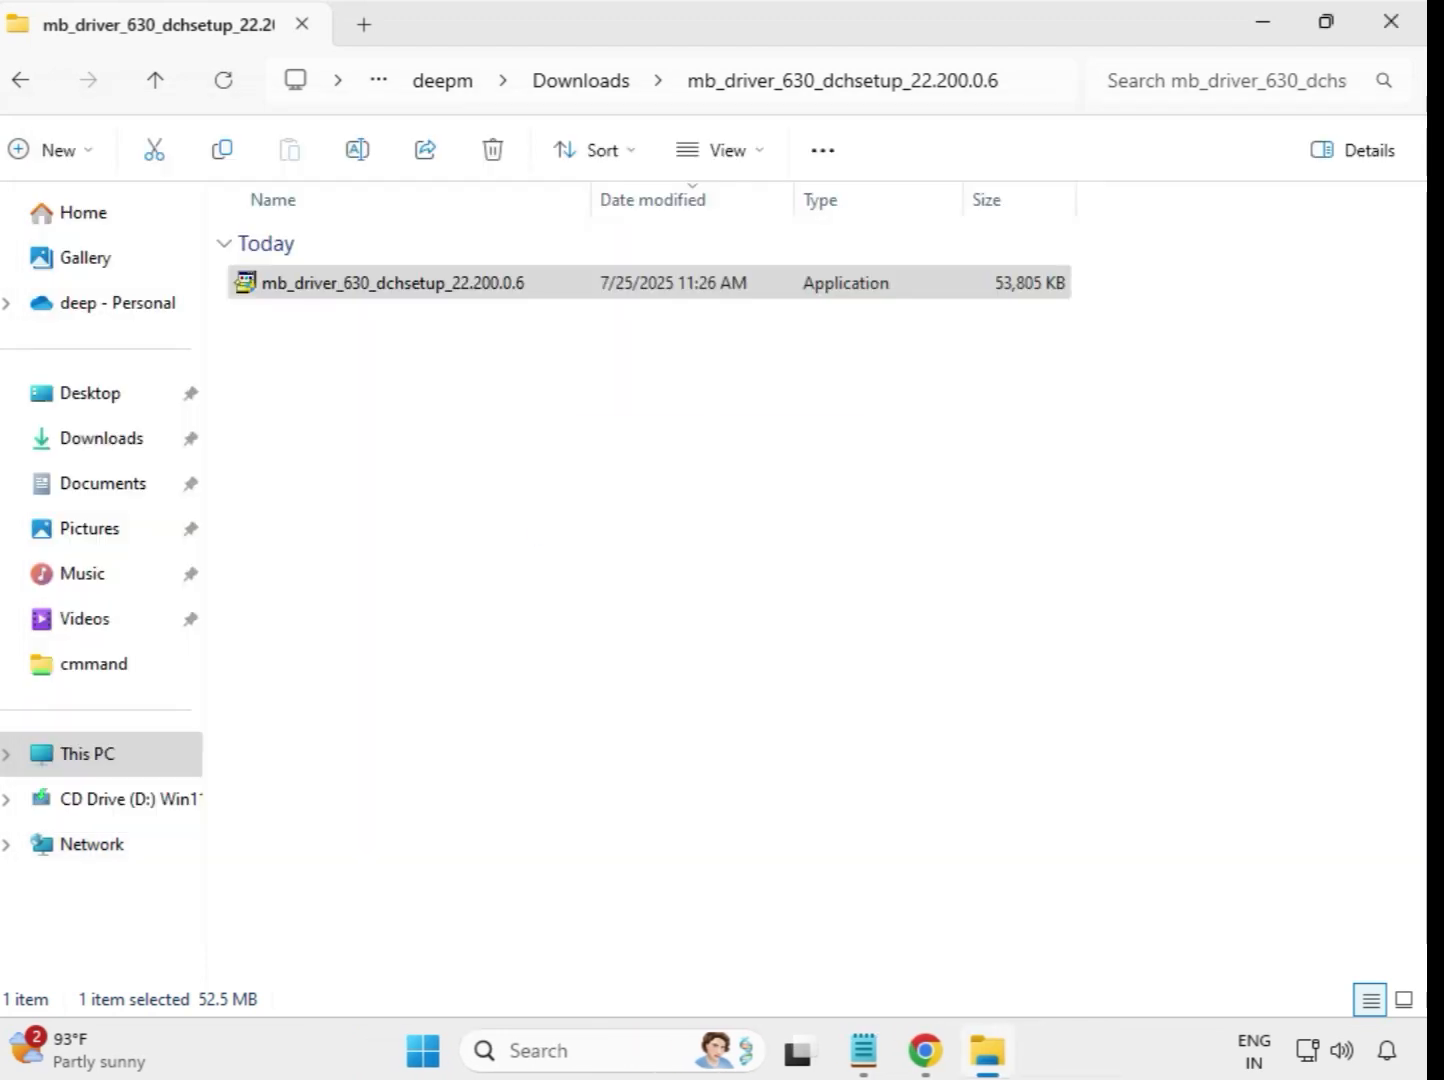
# Return to Downloads and run the mb_driver_649_graphicdch_32.0.101.5542 installer from its folder as administrator, allowing it to make changes
pyautogui.click(580, 84)
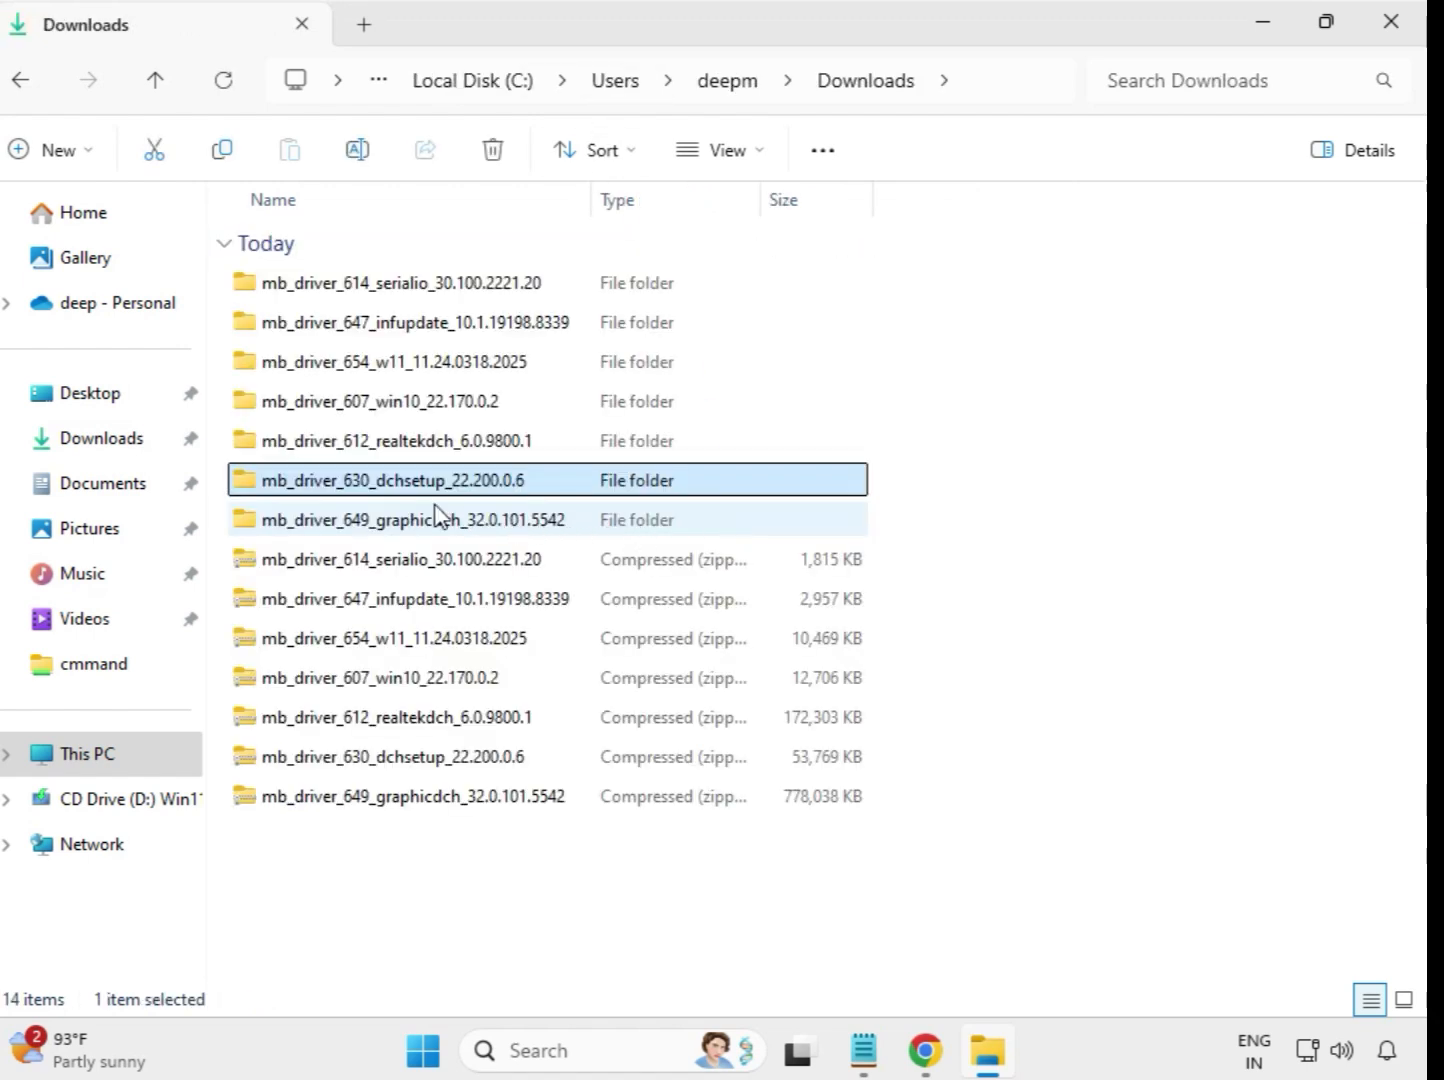
pyautogui.click(436, 522)
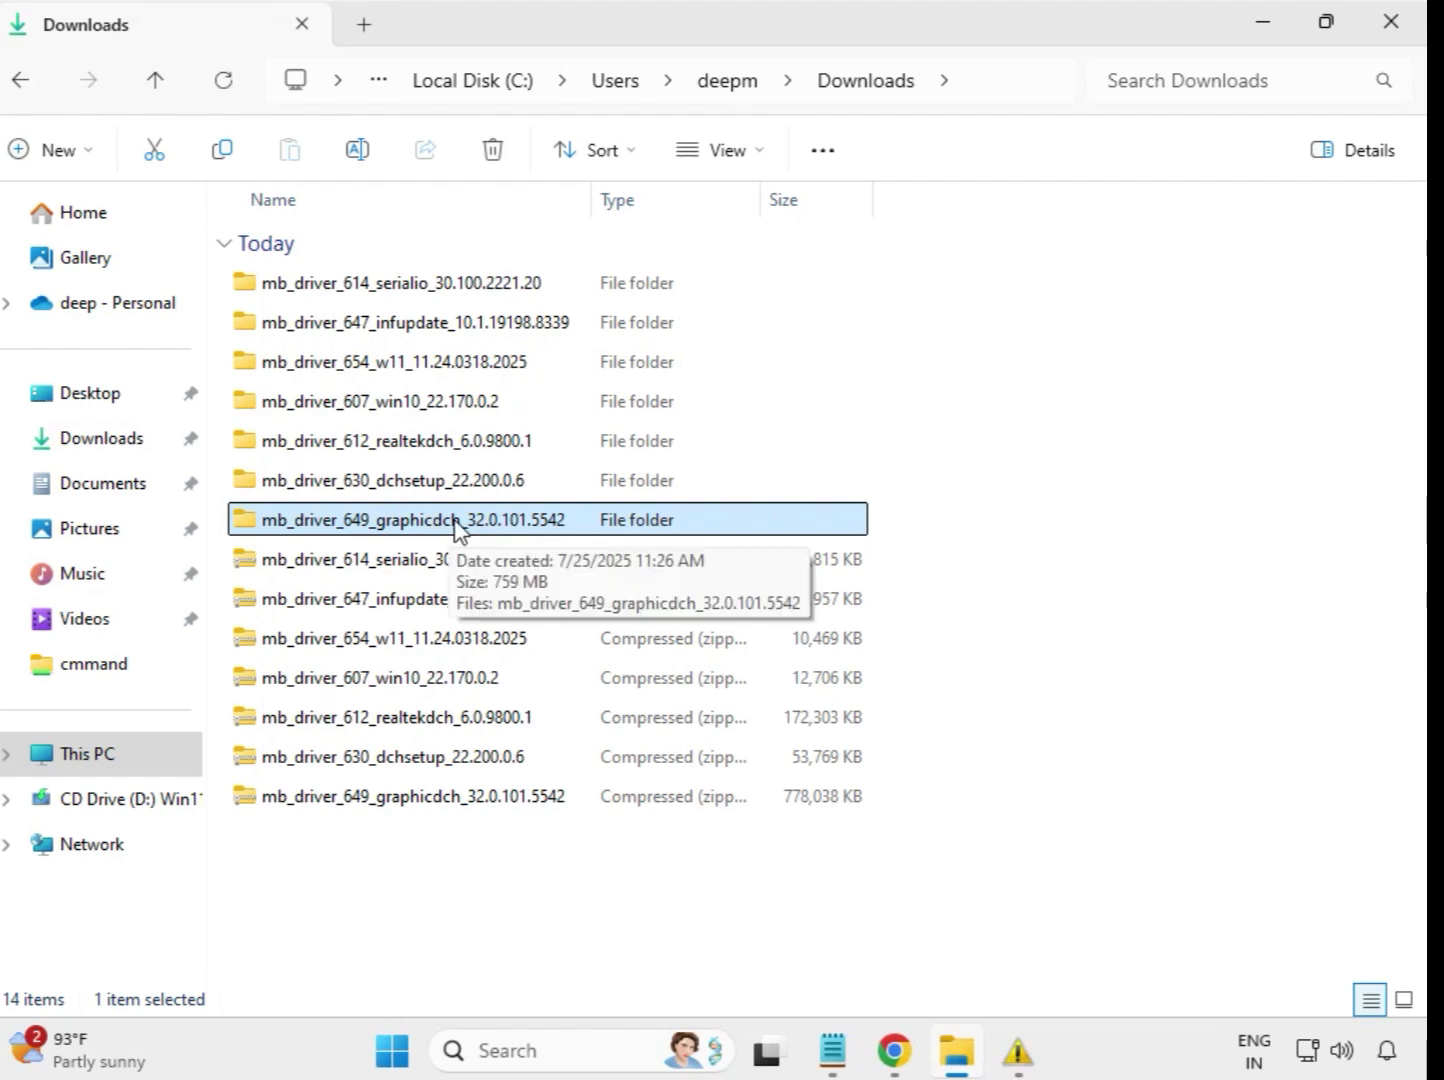
pyautogui.doubleClick(455, 522)
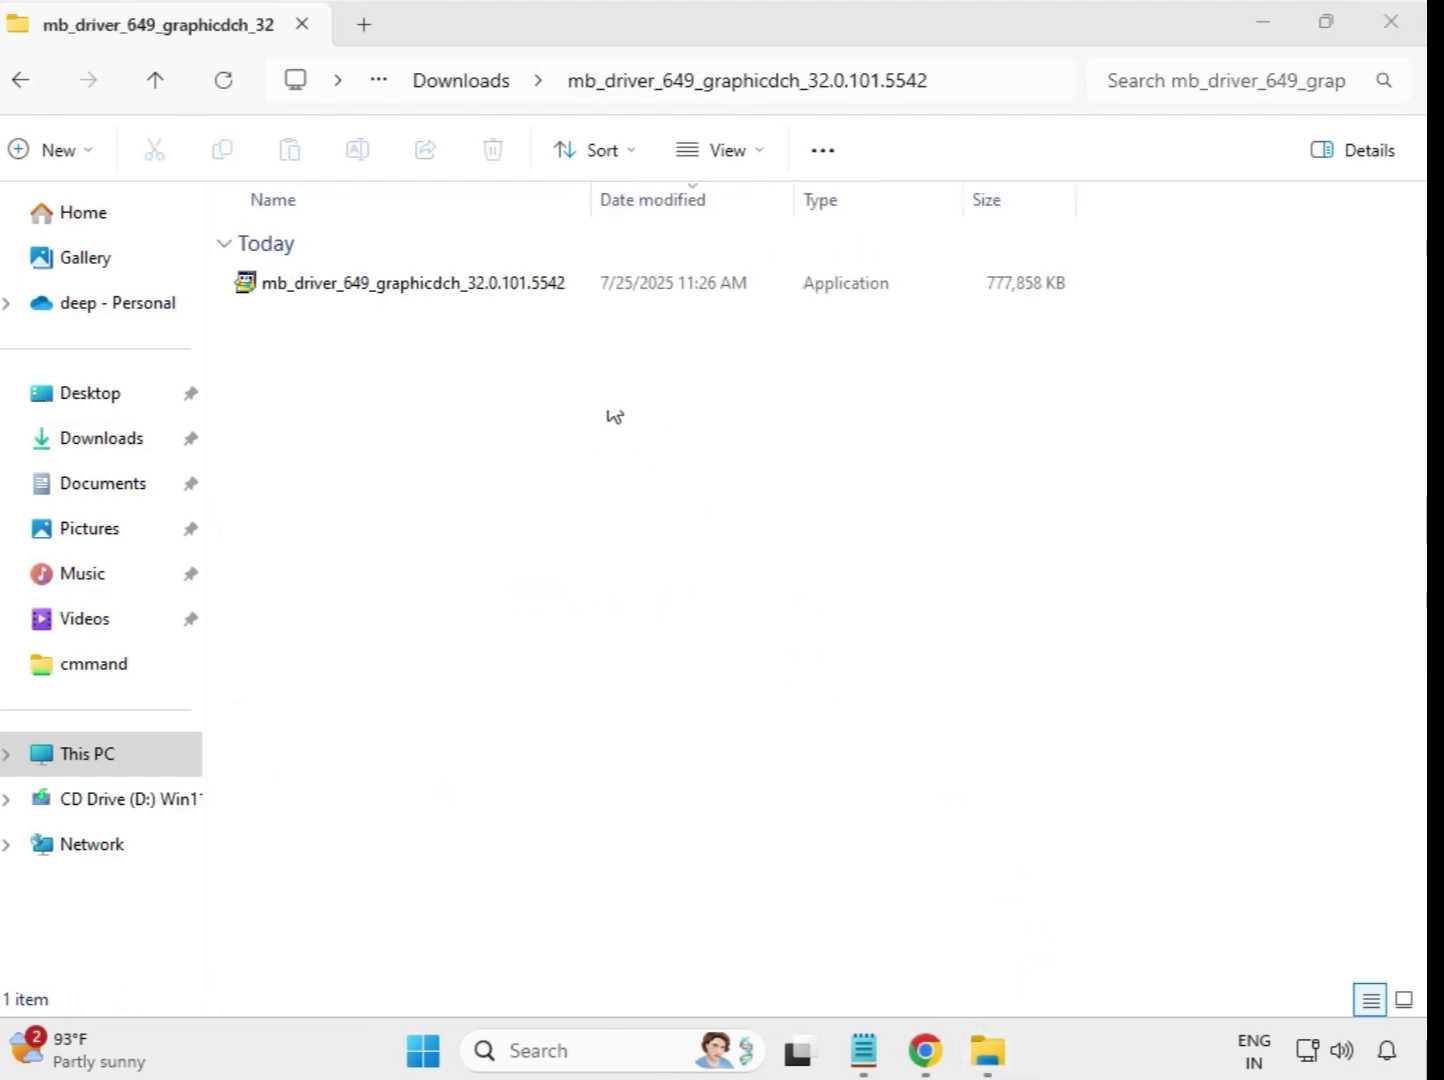
pyautogui.click(467, 286)
pyautogui.rightClick(467, 286)
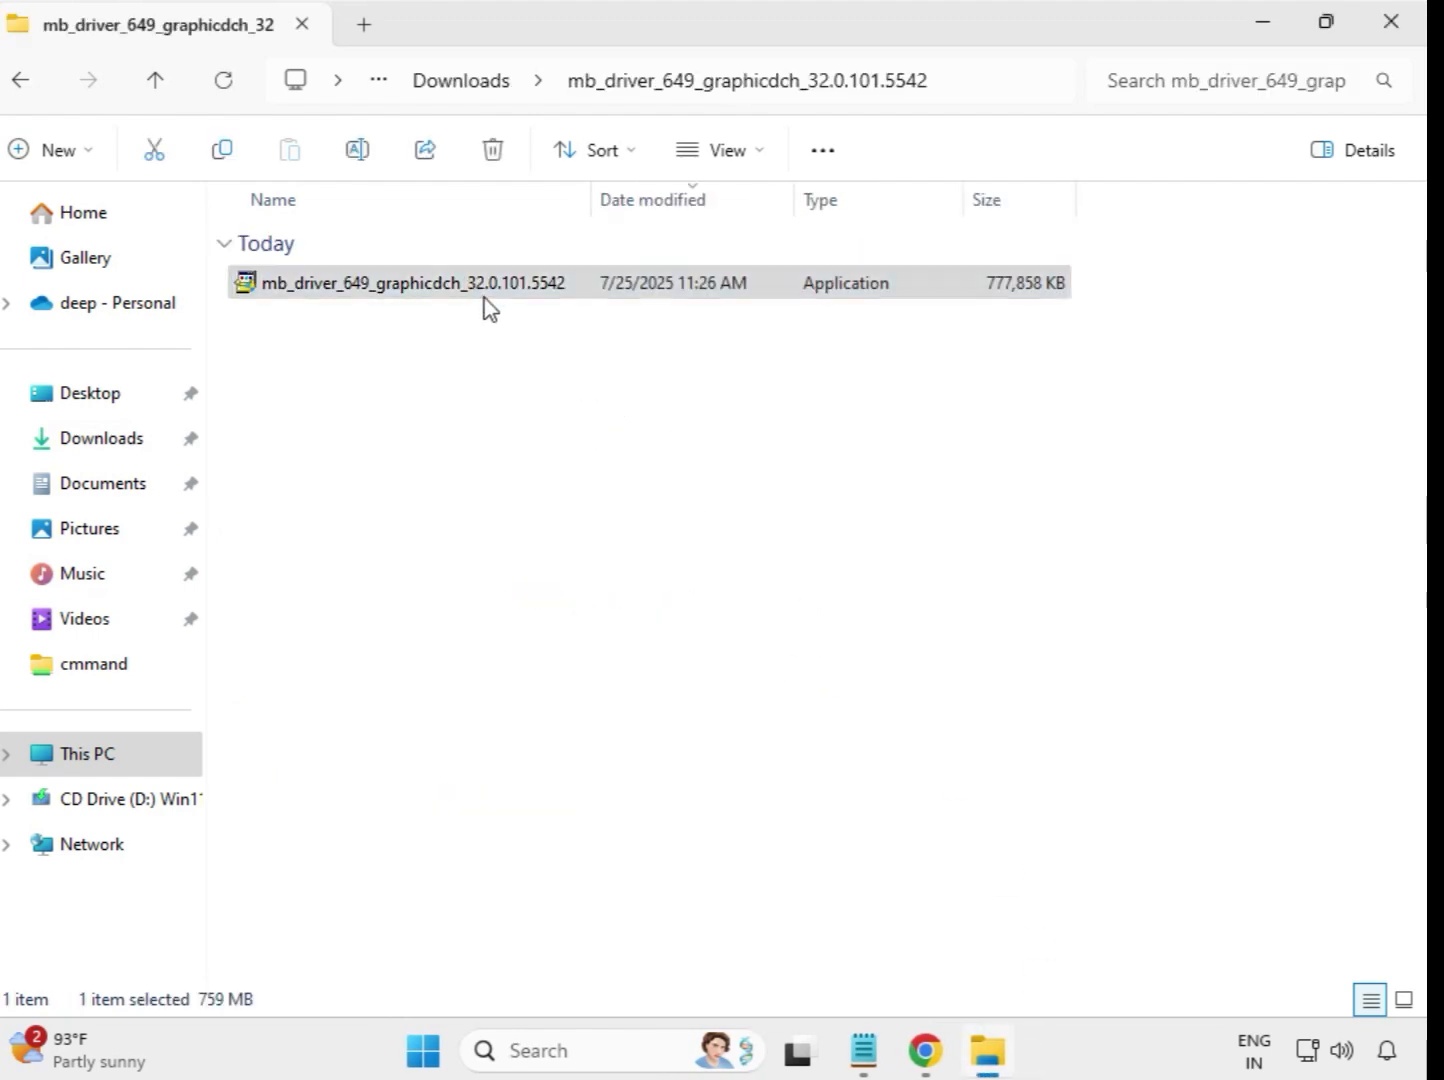
pyautogui.click(605, 507)
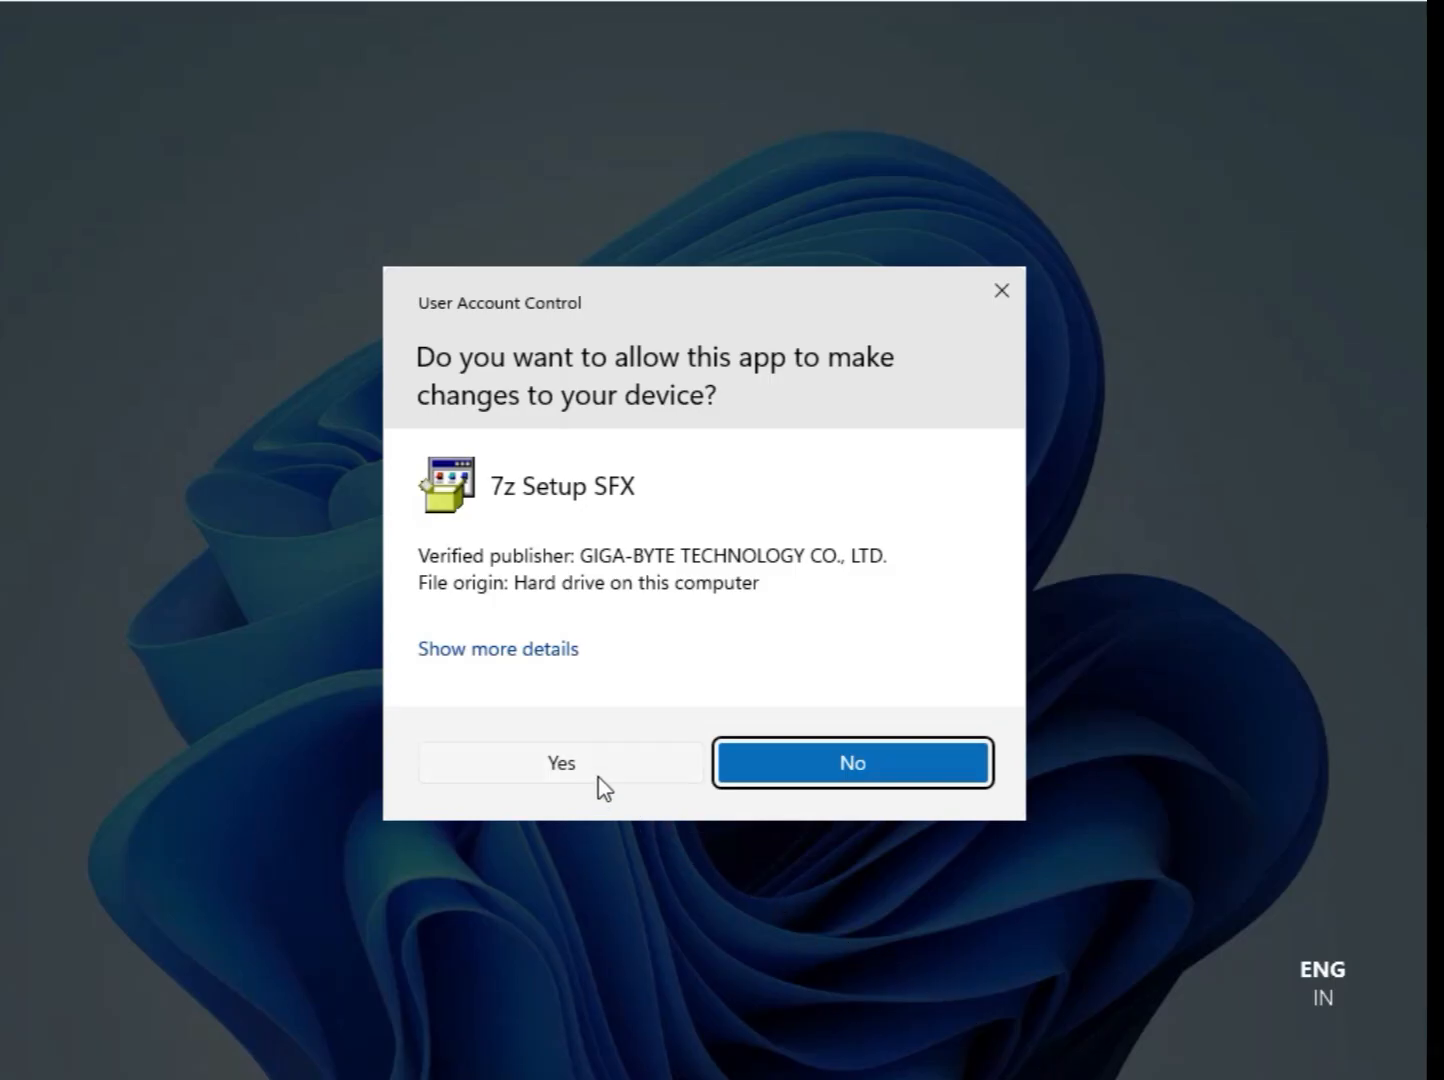
pyautogui.click(569, 763)
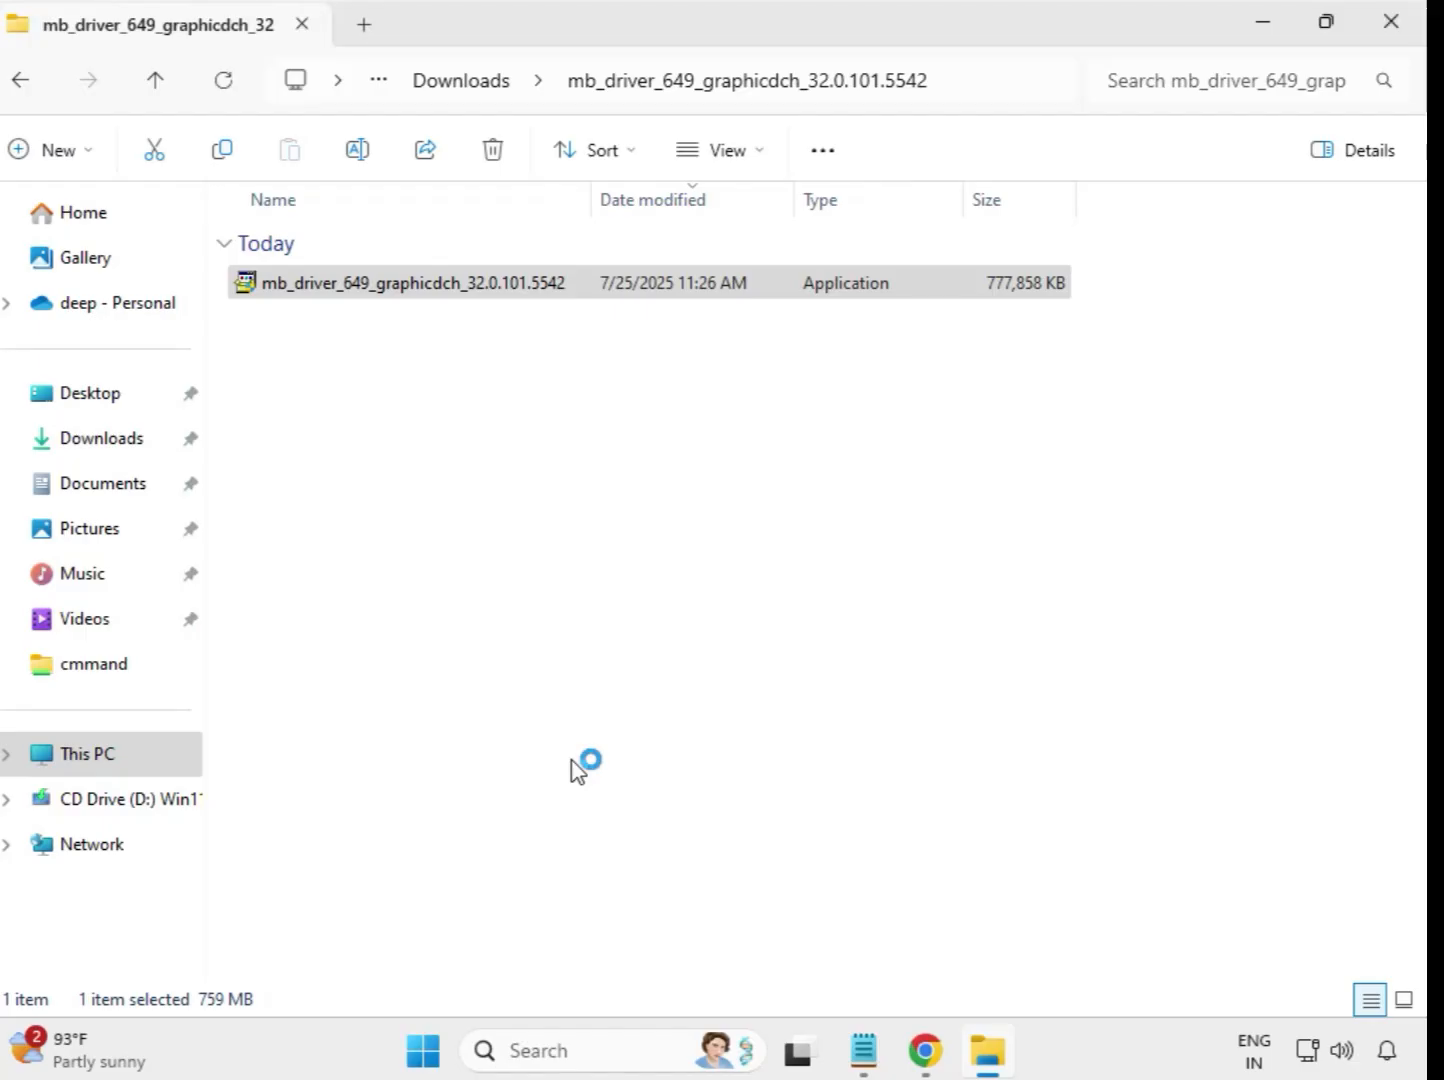